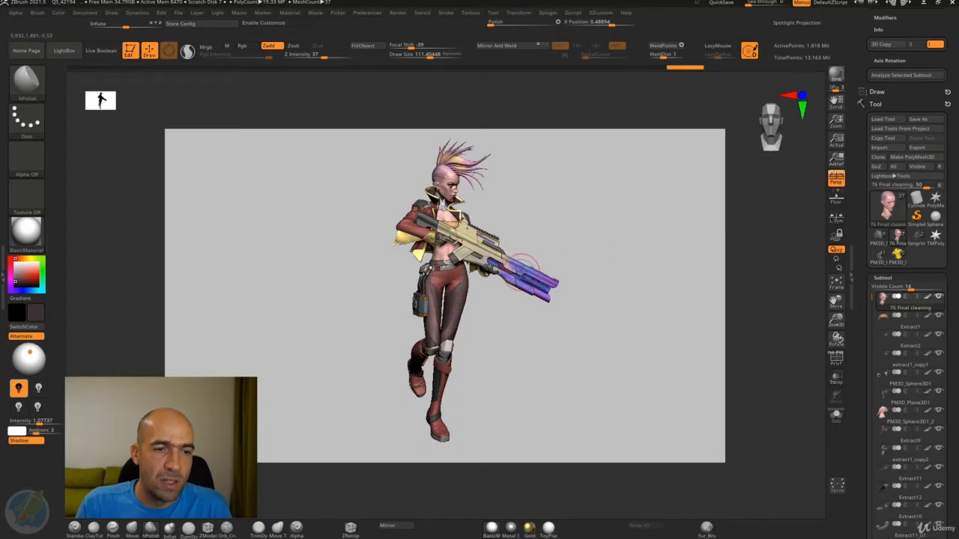
Show the document at actual size and scale the character so the whole figure fits in the canvas.
click(605, 263)
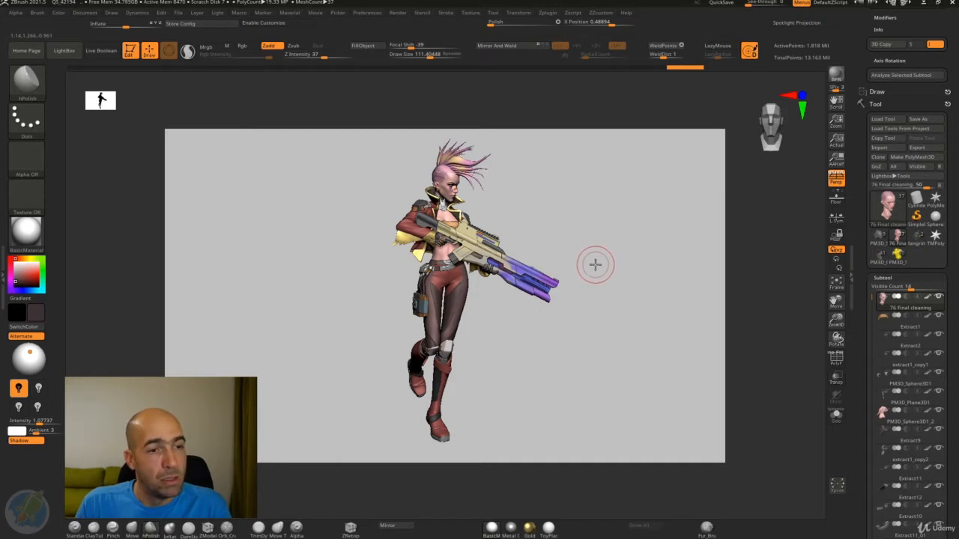
mouse_move(592, 263)
mouse_down()
mouse_move(577, 264)
mouse_move(602, 262)
mouse_up()
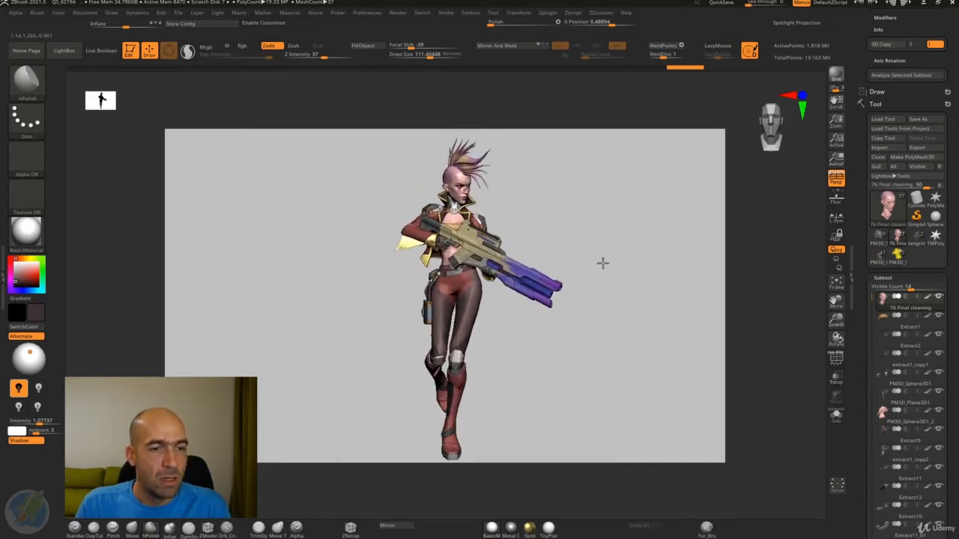
click(601, 260)
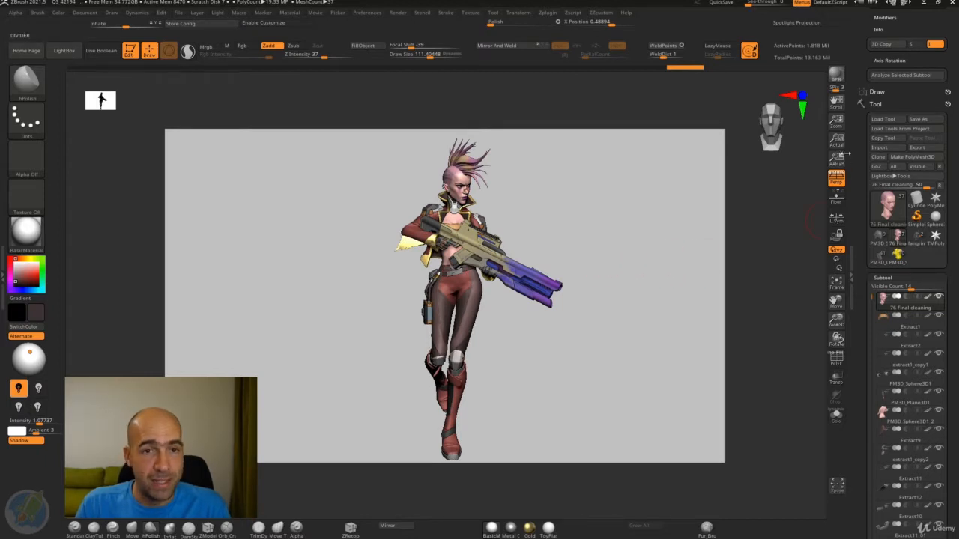
click(837, 141)
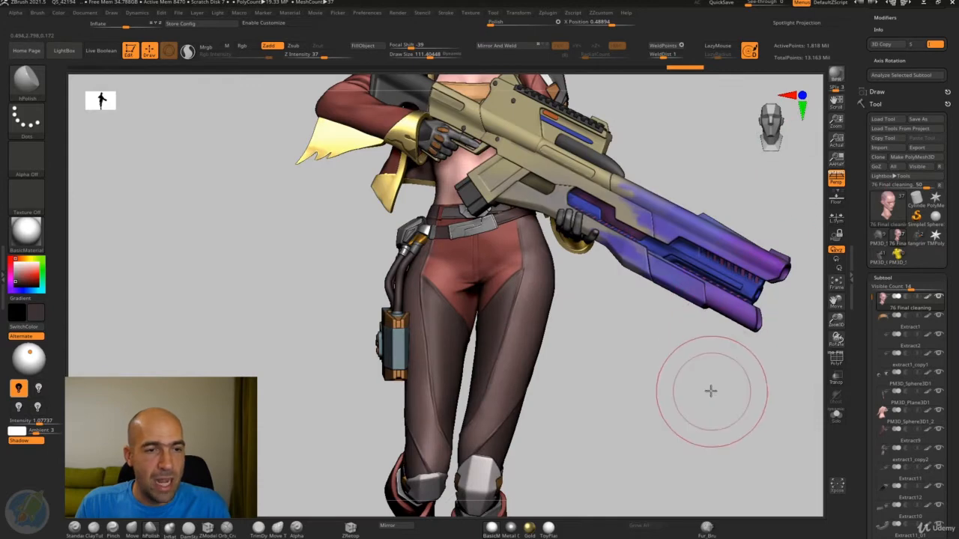
mouse_move(710, 392)
alt+mouse_down()
mouse_move(663, 374)
mouse_move(631, 248)
mouse_move(627, 399)
alt+mouse_up()
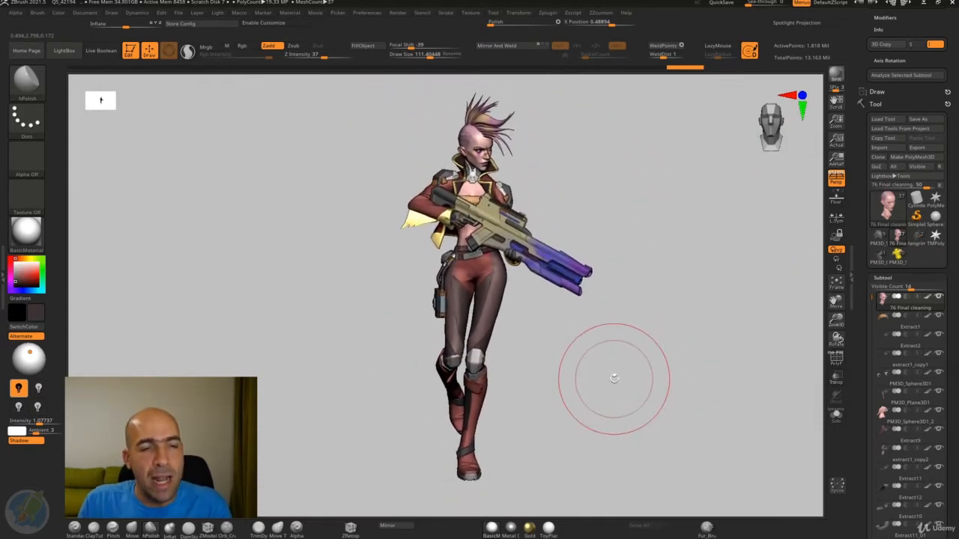
Resize the document to a width of 3876 and a height of 2315, accepting that it cannot be undone.
click(88, 15)
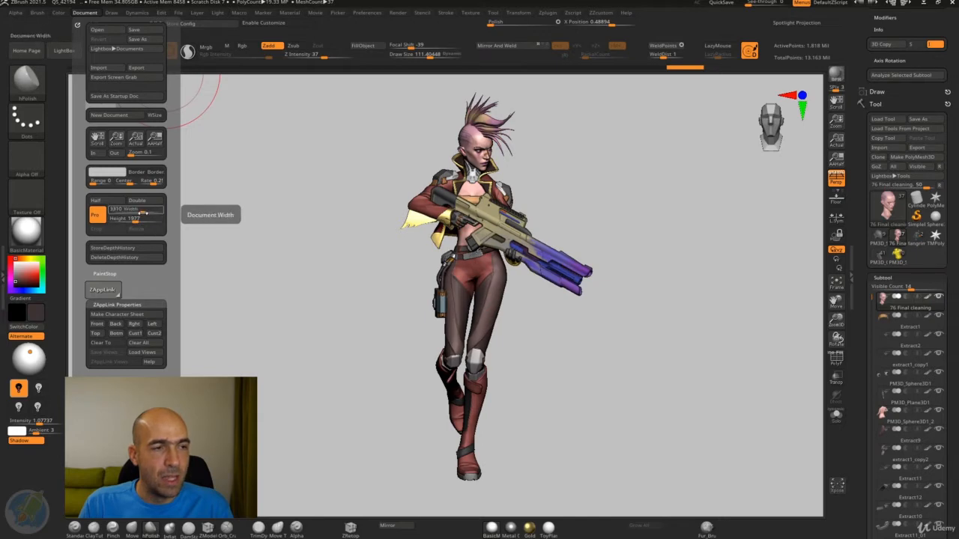
click(139, 211)
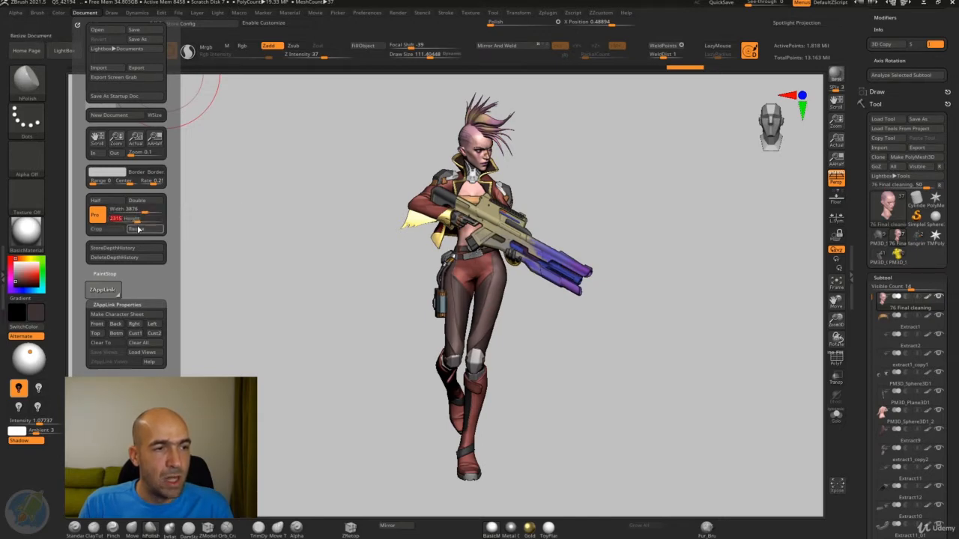
click(136, 228)
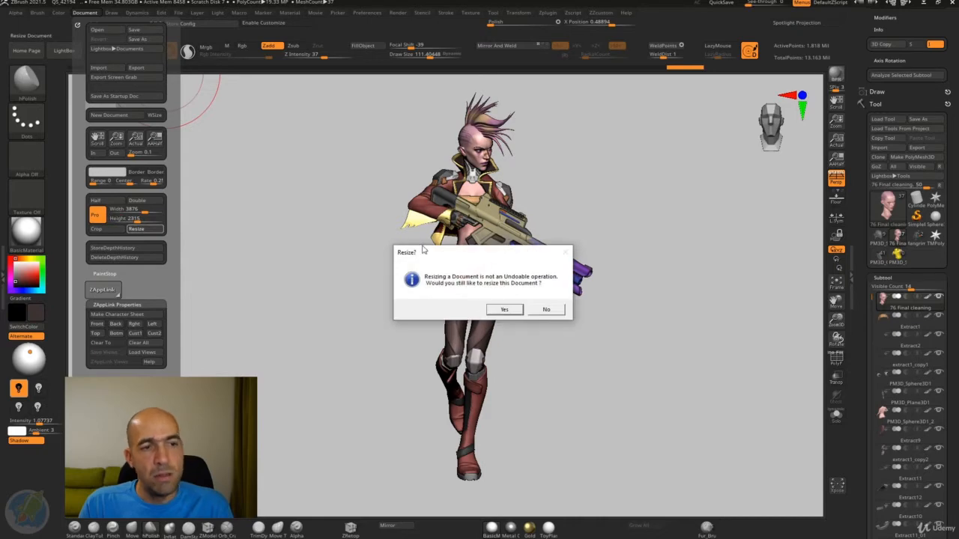
click(504, 310)
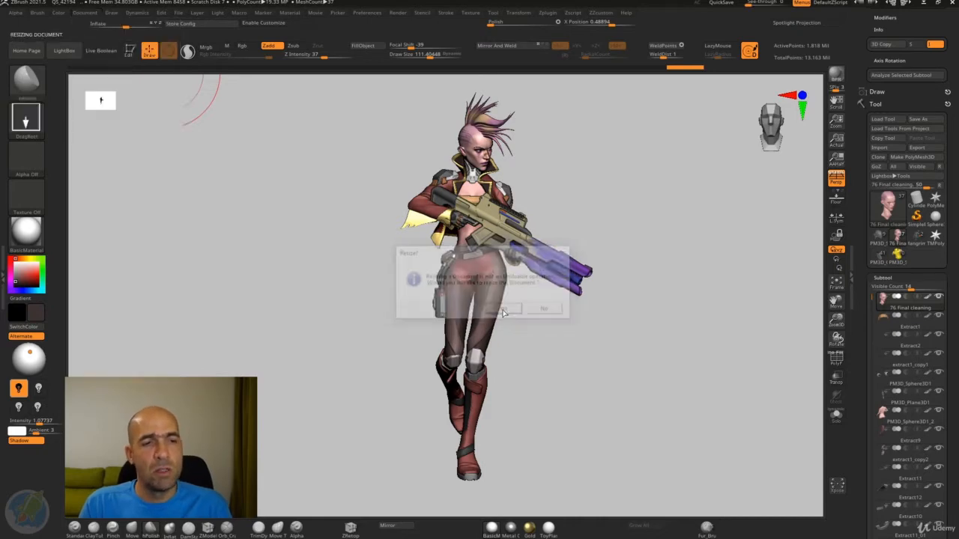
Draw the character onto the resized canvas, return it to Edit mode and clear the leftover copies.
drag(589, 227, 589, 308)
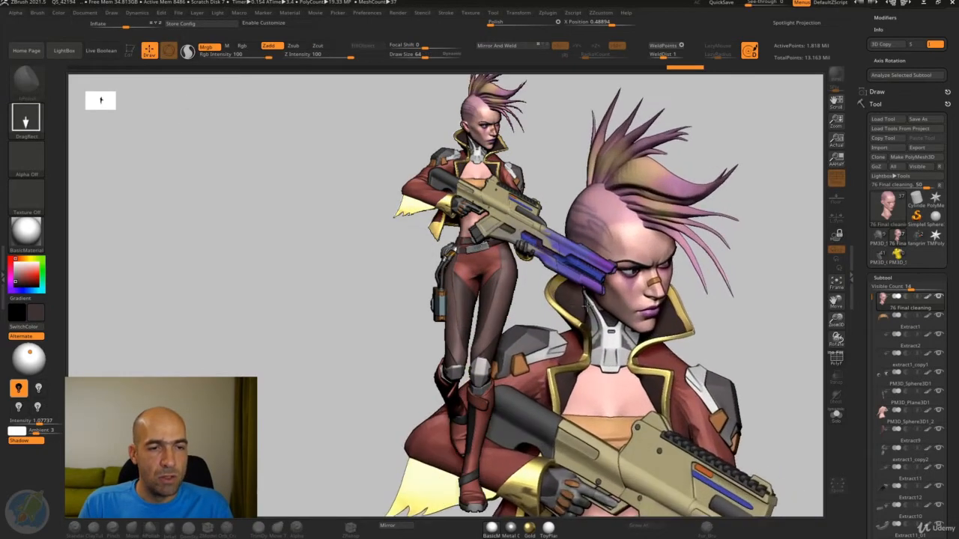
drag(391, 244, 391, 321)
drag(342, 221, 341, 315)
mouse_move(307, 221)
mouse_down()
mouse_move(315, 356)
mouse_move(337, 369)
mouse_move(483, 360)
mouse_move(530, 388)
mouse_up()
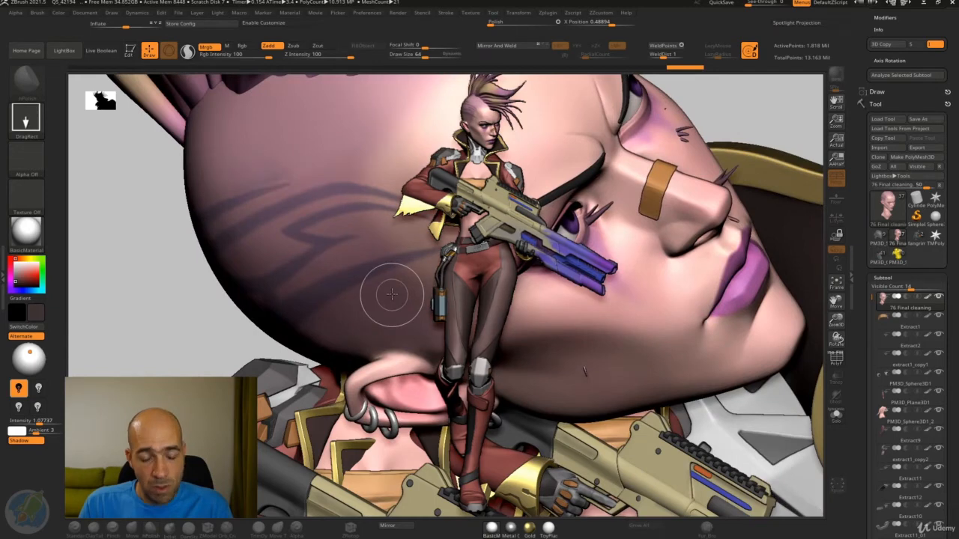
key(t)
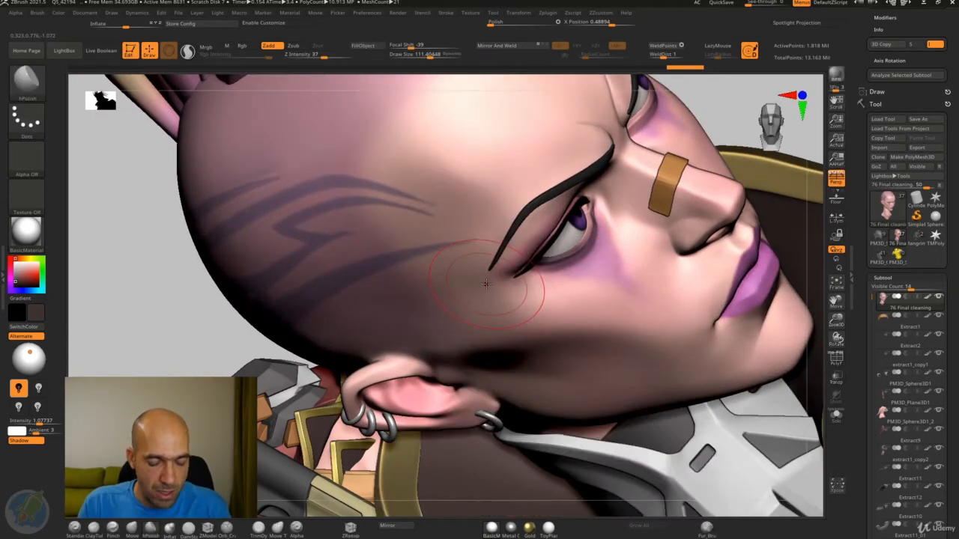
key(ctrl+n)
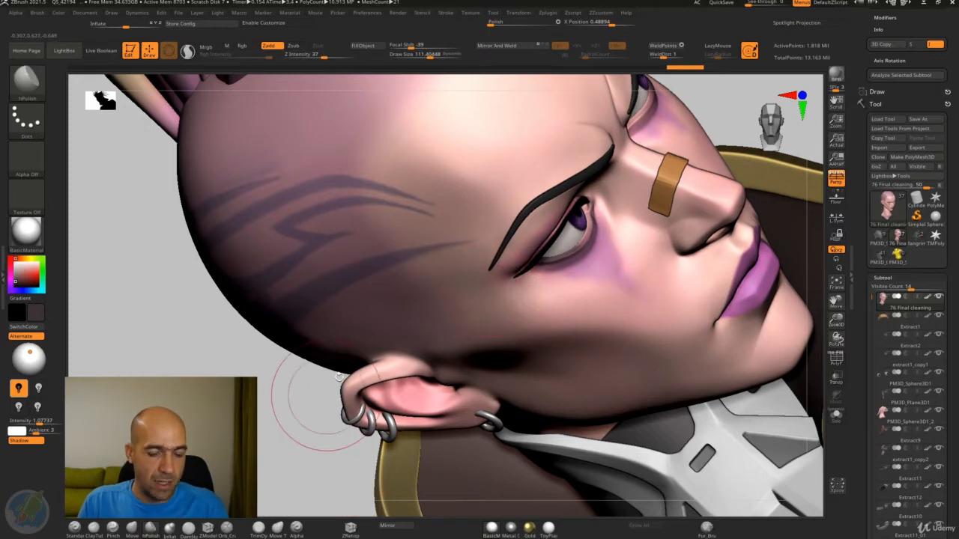
Frame the full character in the middle of the canvas and zoom the document out until its borders show.
key(f)
drag(608, 299, 633, 358)
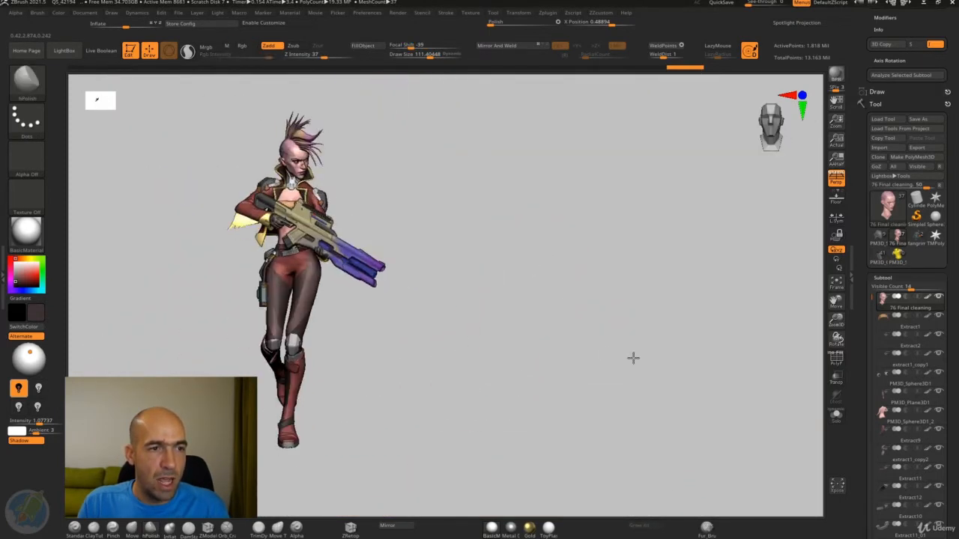
alt+drag(509, 288, 666, 280)
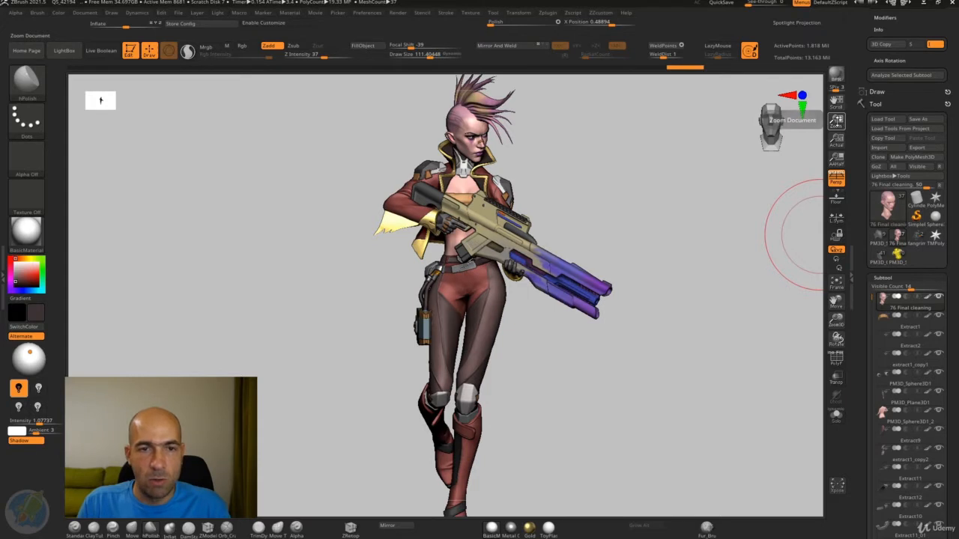
drag(836, 119, 802, 58)
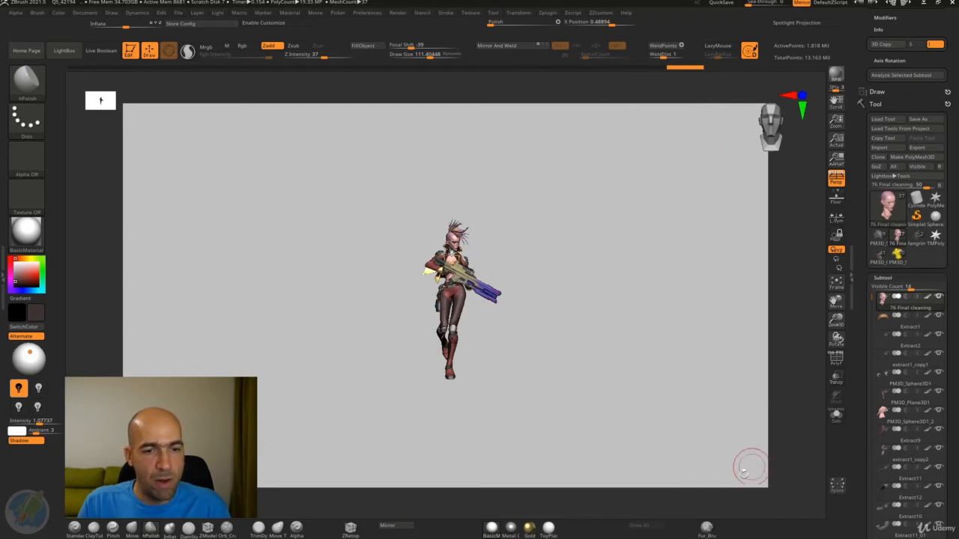
alt+drag(622, 364, 636, 296)
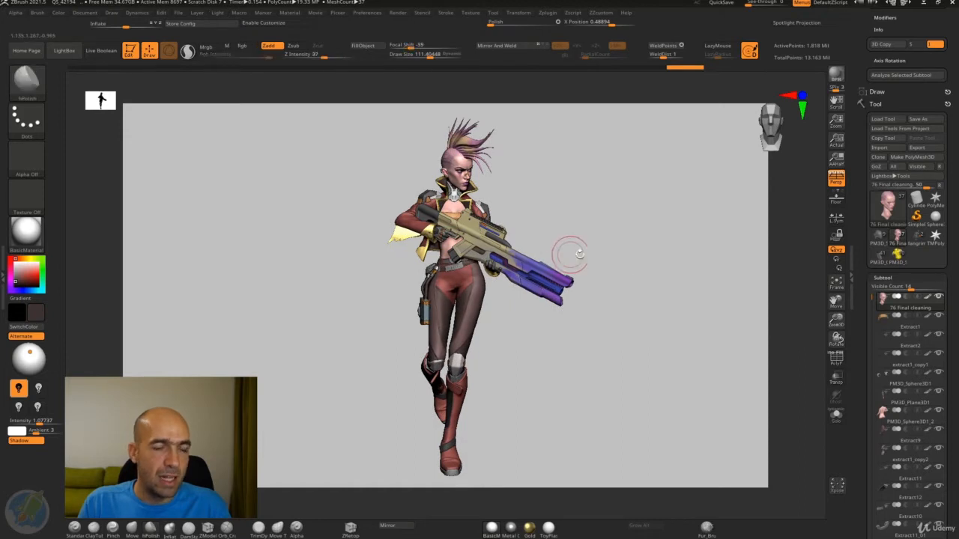
Compare focal lengths of 85, 35 and 28 mm for the perspective camera and settle on 35 mm.
click(85, 14)
click(110, 13)
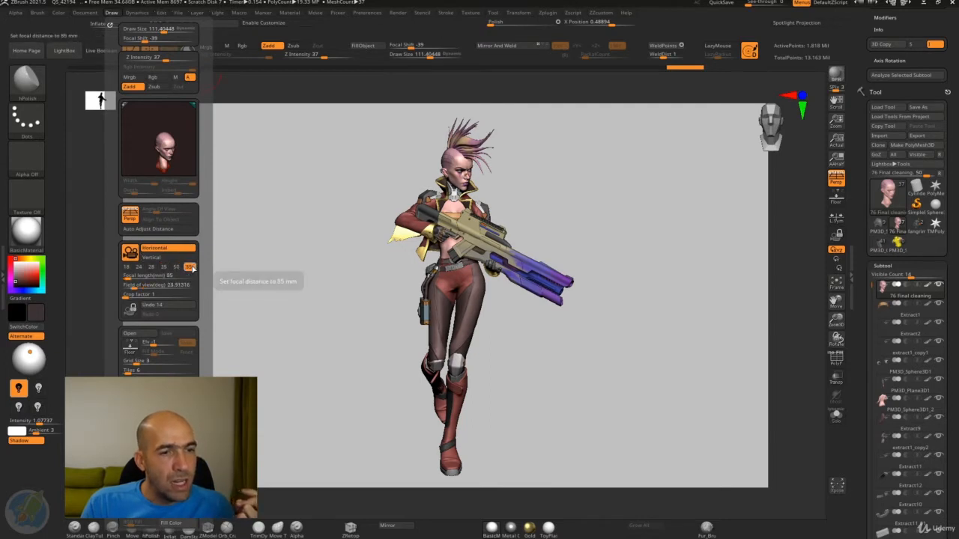
click(187, 267)
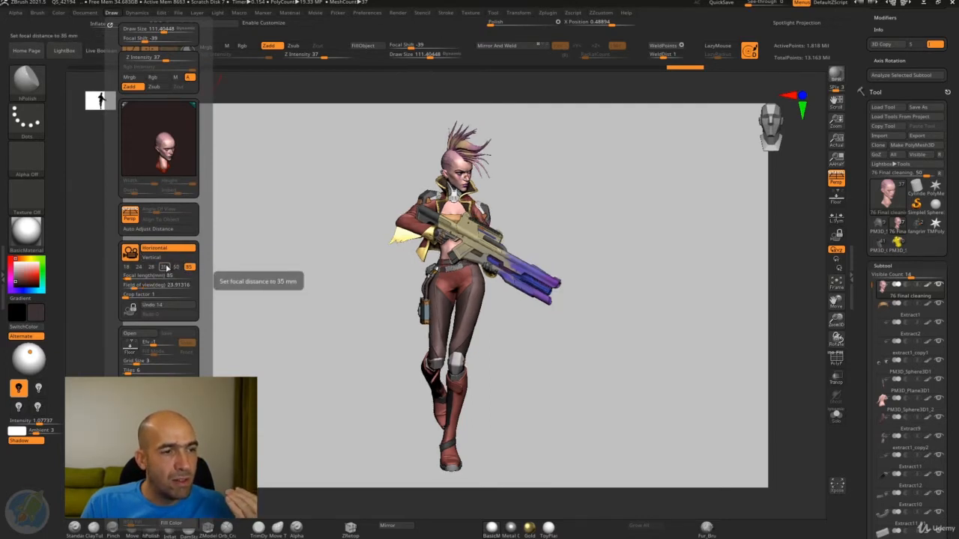
click(167, 267)
click(152, 267)
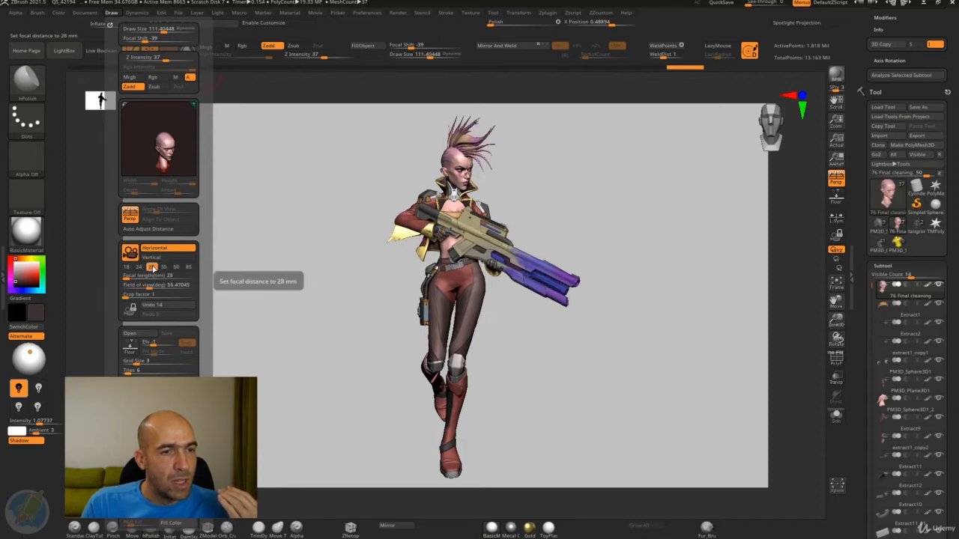
click(165, 269)
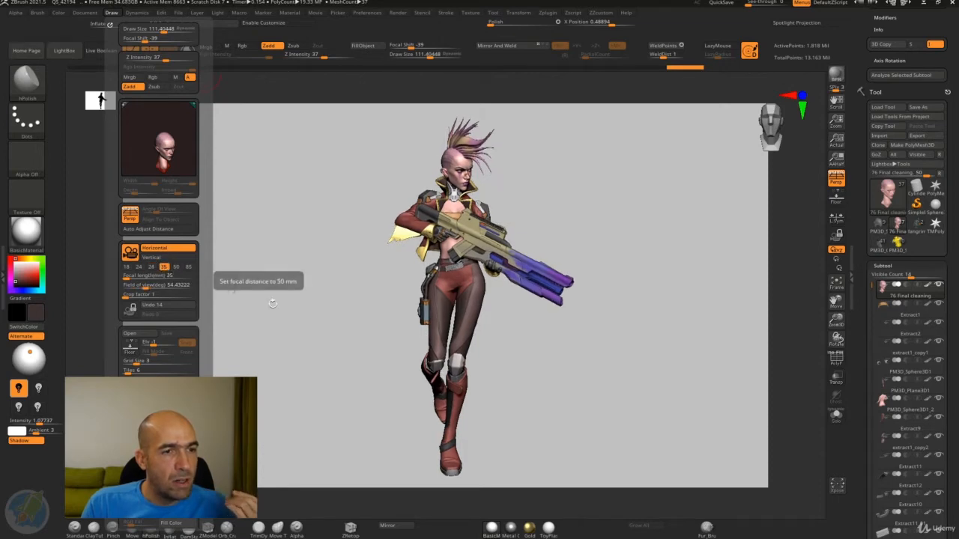
mouse_move(601, 377)
mouse_down()
mouse_move(589, 353)
mouse_move(602, 362)
mouse_move(533, 364)
mouse_move(550, 367)
mouse_move(567, 366)
mouse_move(522, 353)
mouse_move(592, 353)
mouse_up()
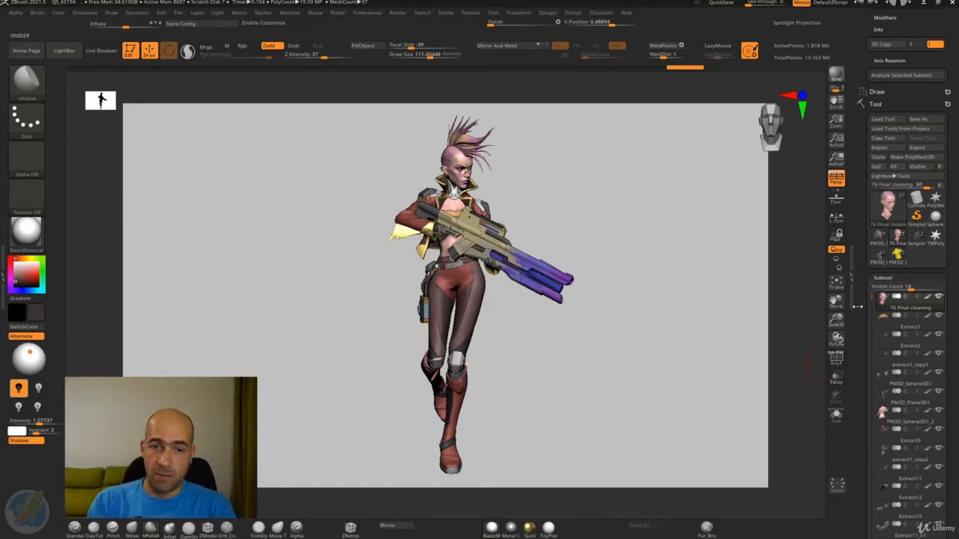
click(647, 447)
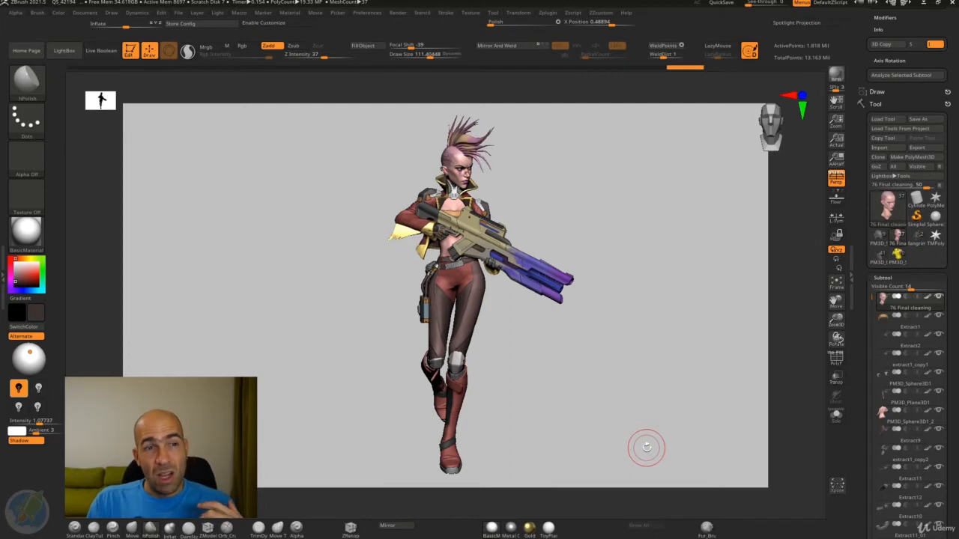
Save the project as punk_girl_01 in the course's Render folder.
click(180, 13)
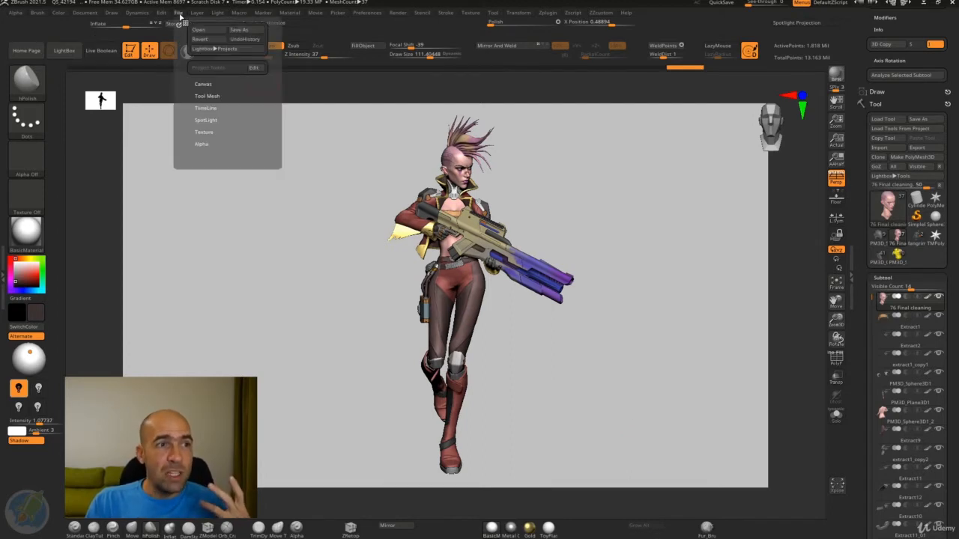
click(240, 32)
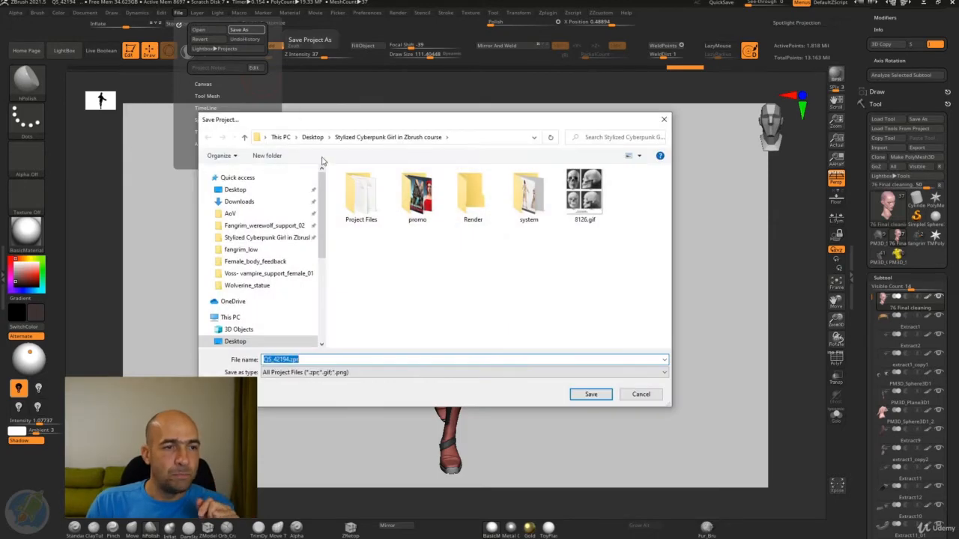
double_click(476, 204)
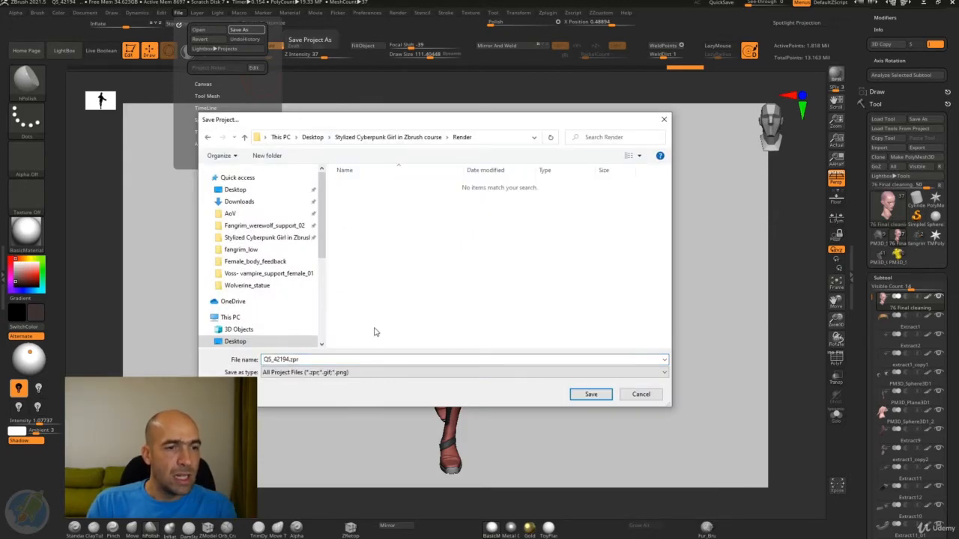
double_click(362, 359)
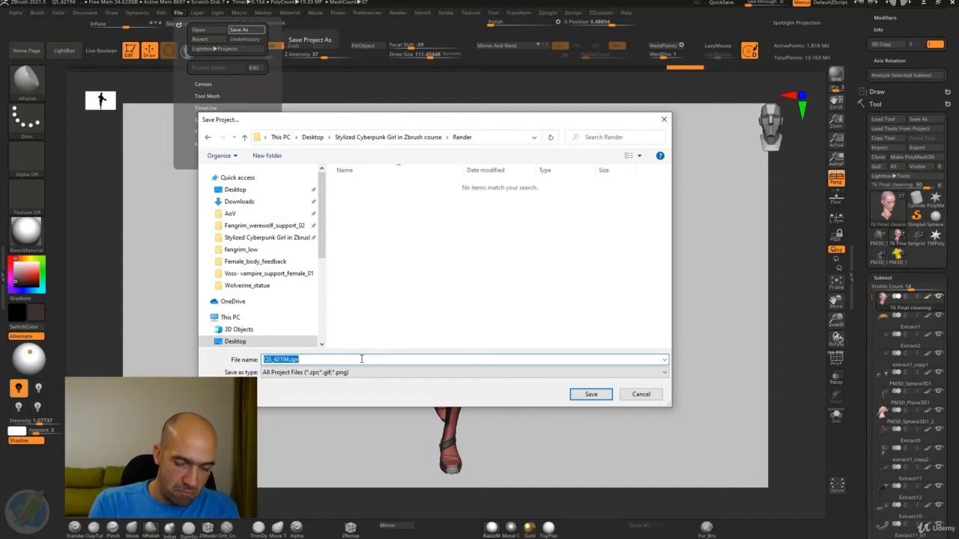
text(punb)
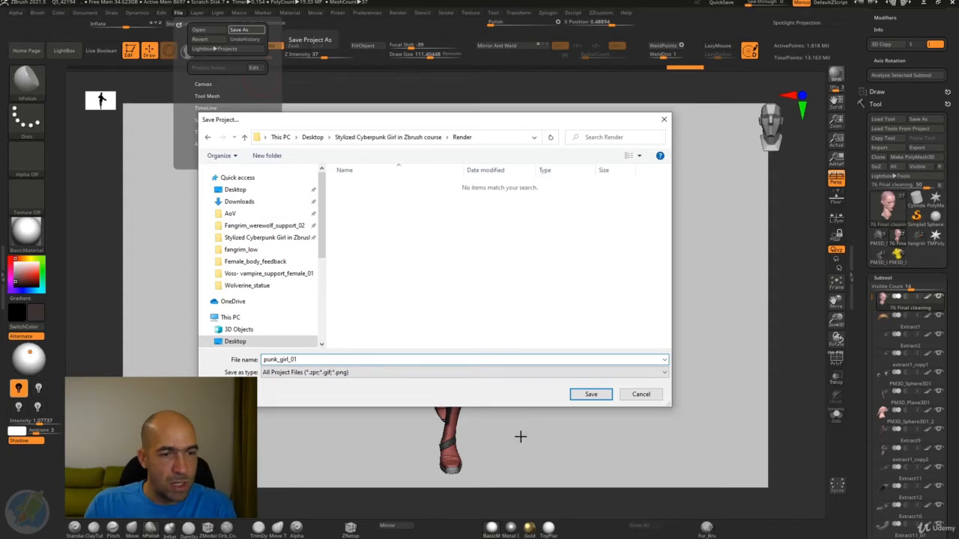
click(590, 395)
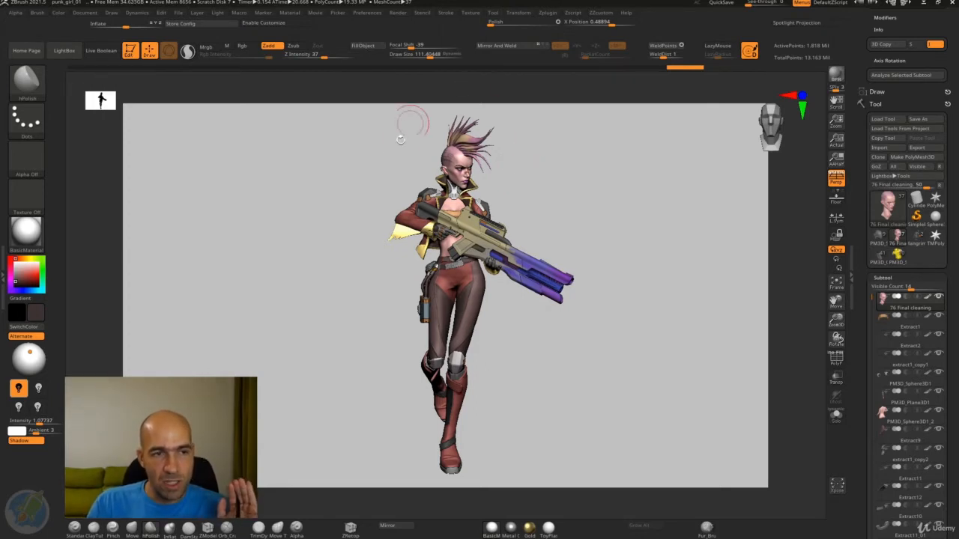
Enlarge the document display and store the current character view as Cust1 in the ZAppLink properties.
drag(837, 120, 839, 127)
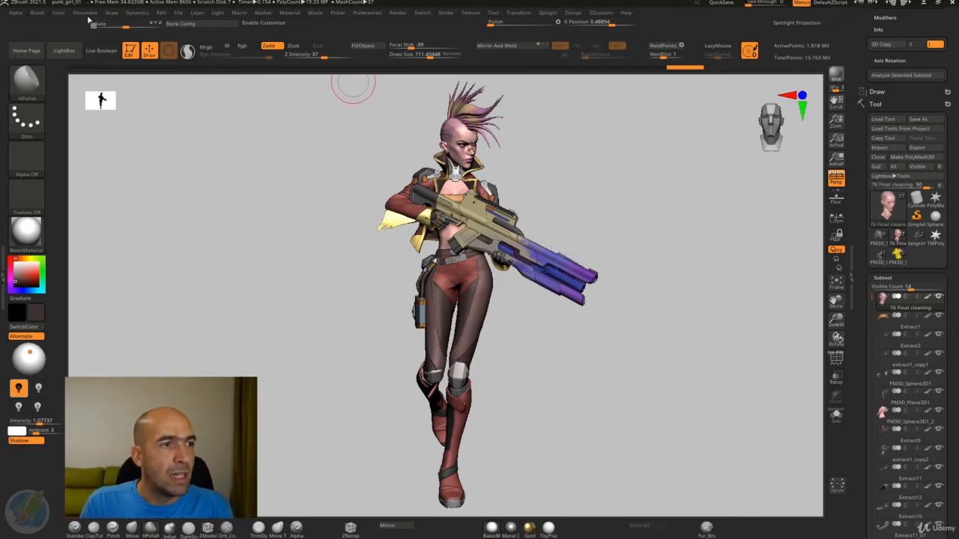
click(84, 13)
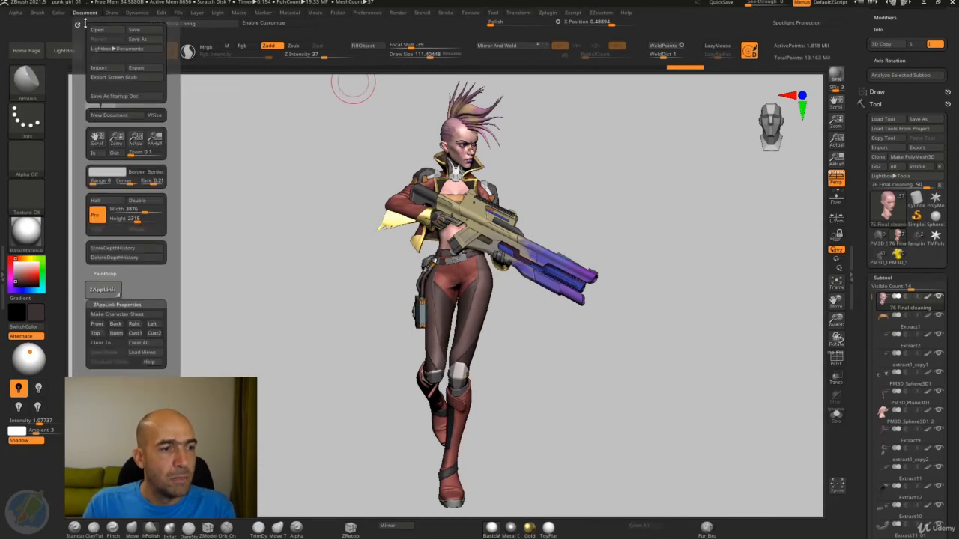
click(136, 304)
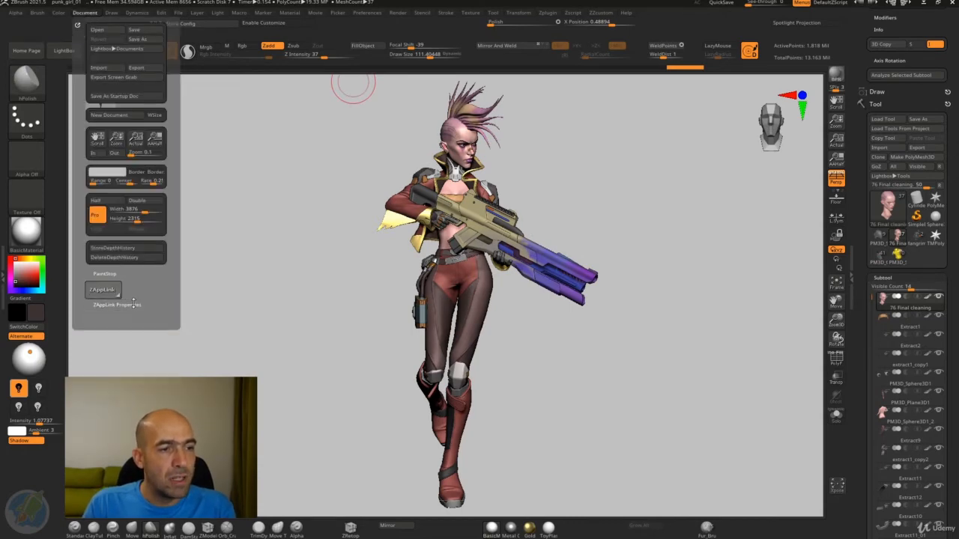
click(133, 304)
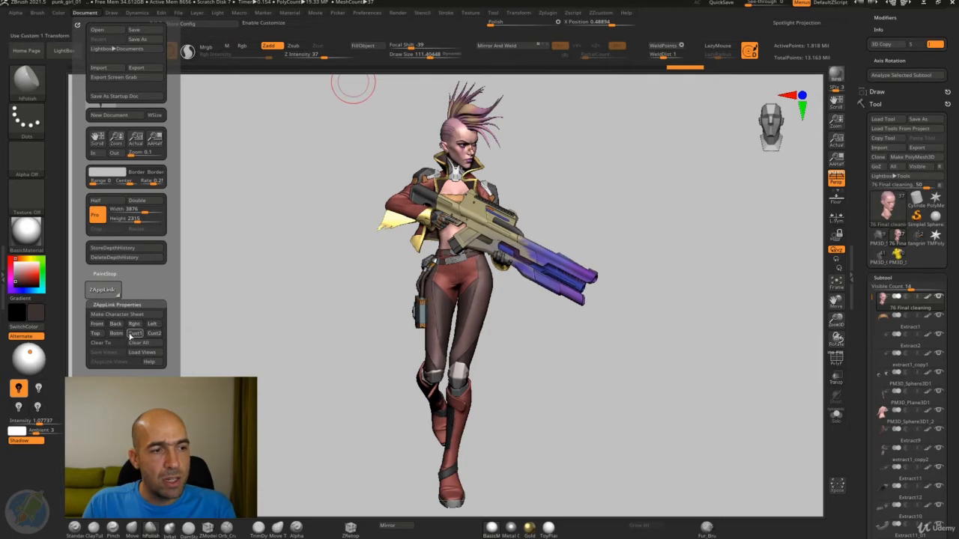
click(133, 336)
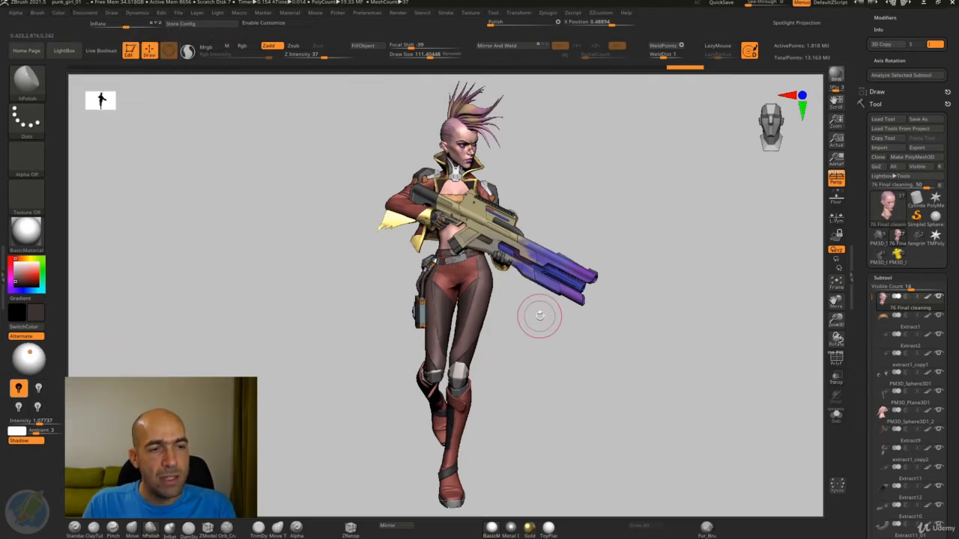
Test the stored camera by orbiting the character to a low angle and recalling the Cust1 view.
drag(561, 343, 177, 83)
click(84, 12)
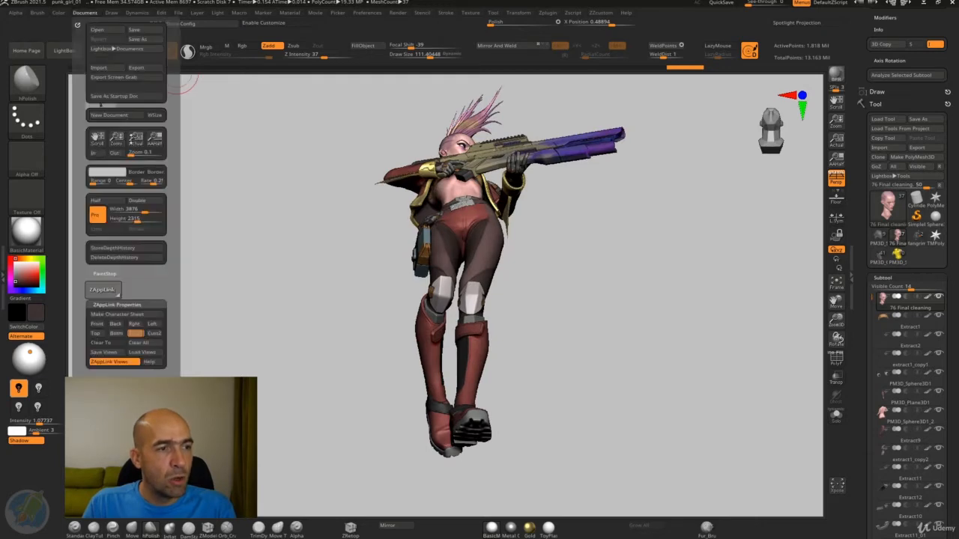
click(135, 333)
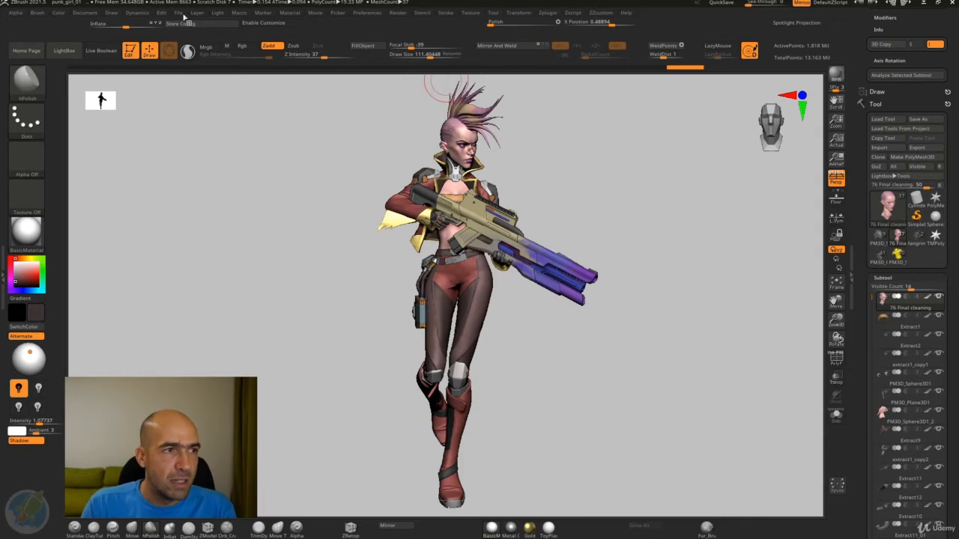
Save the ZAppLink views as 76 Final cleaning.vws in the course's Render folder.
click(84, 13)
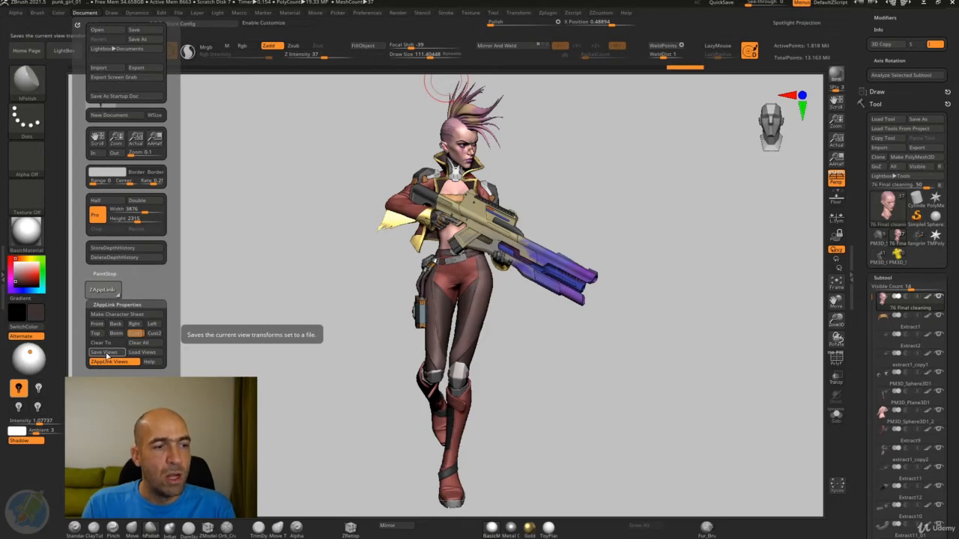
click(107, 353)
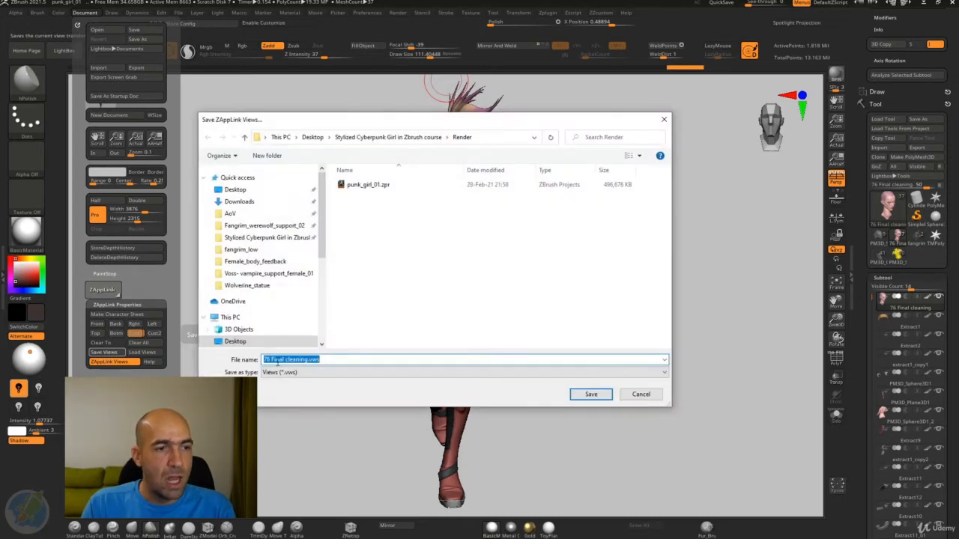
click(595, 397)
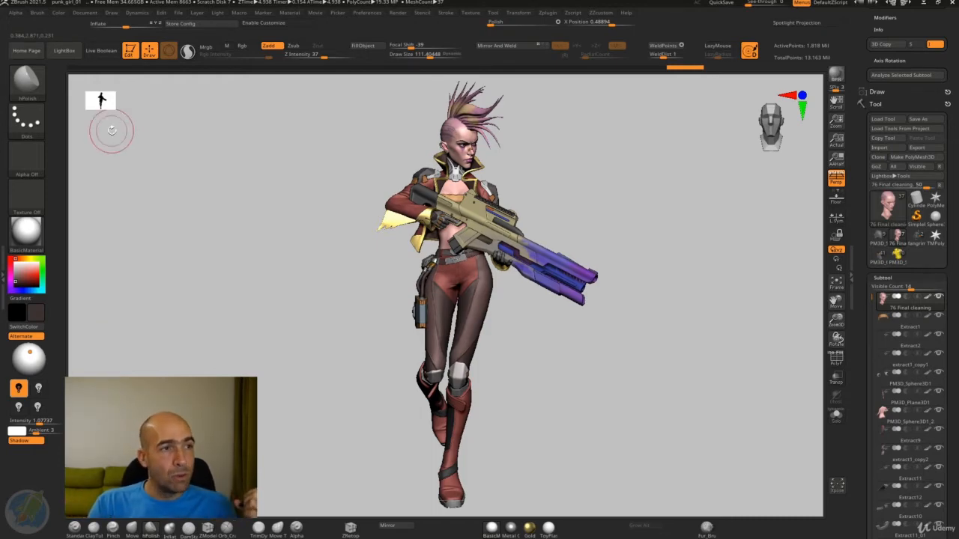
Load the ZAppLink views from 76 Final cleaning.vws in the Render folder.
click(84, 12)
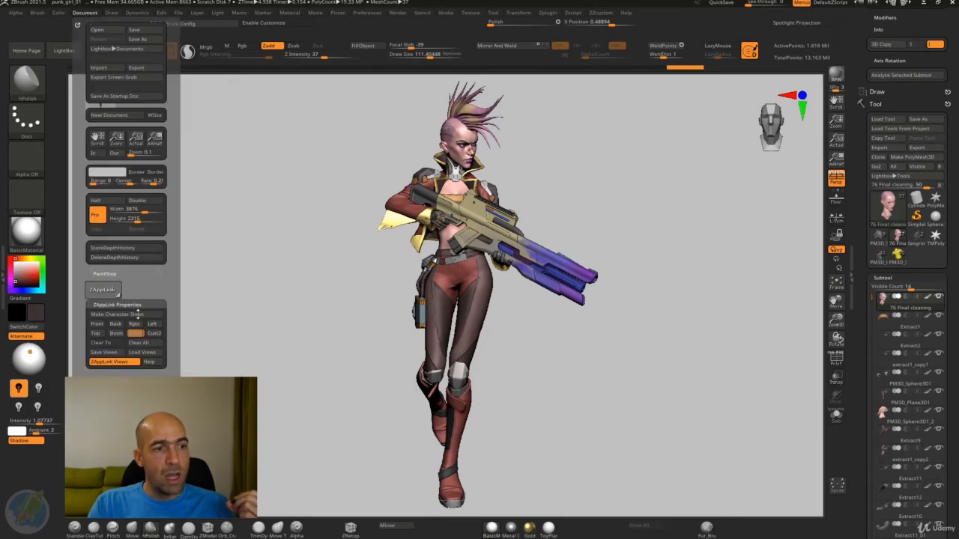
click(143, 352)
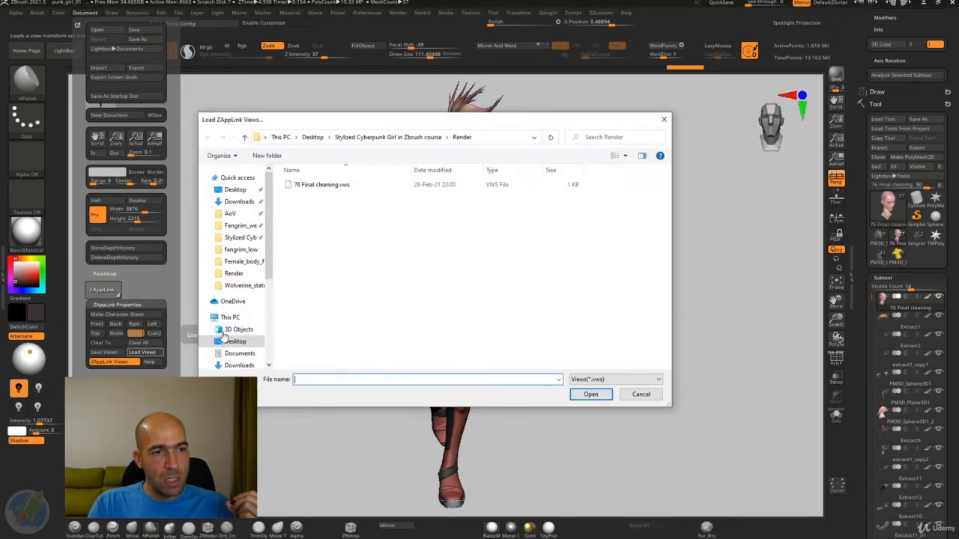
double_click(330, 187)
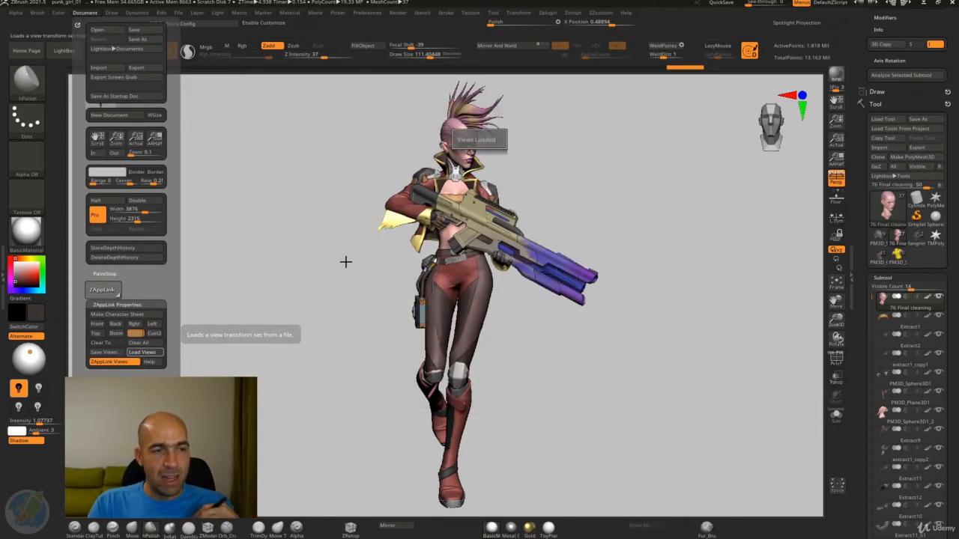
click(84, 13)
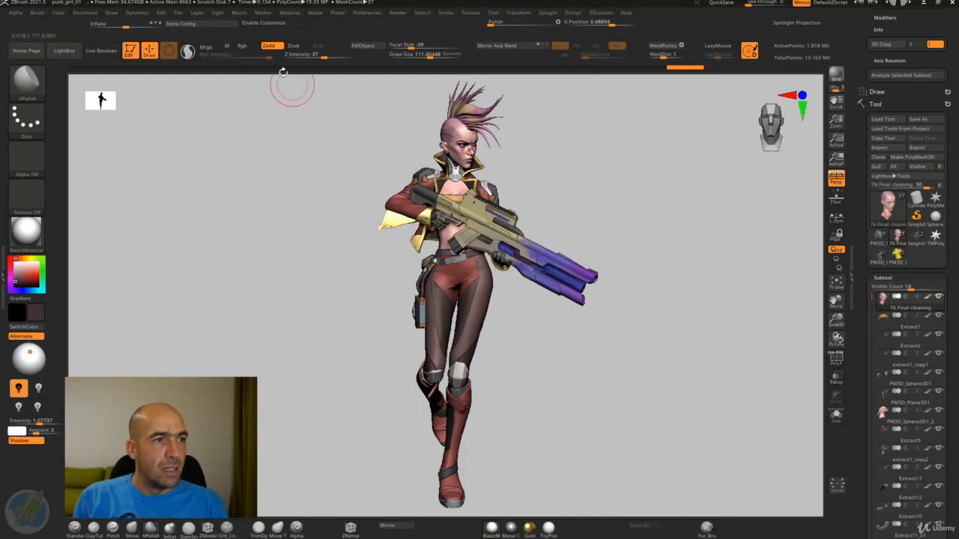
click(85, 13)
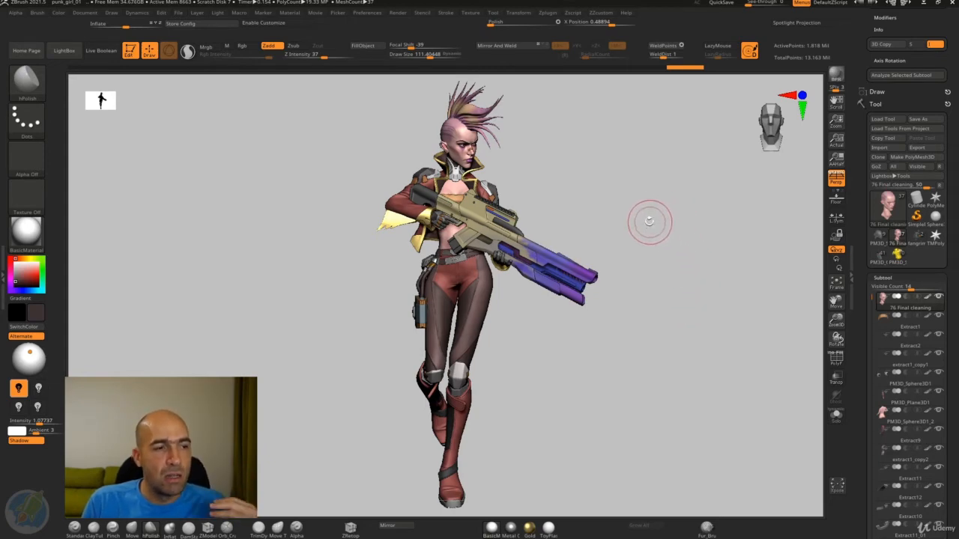
Open the side tray of docked palettes and collapse the expanded palettes in it.
click(3, 223)
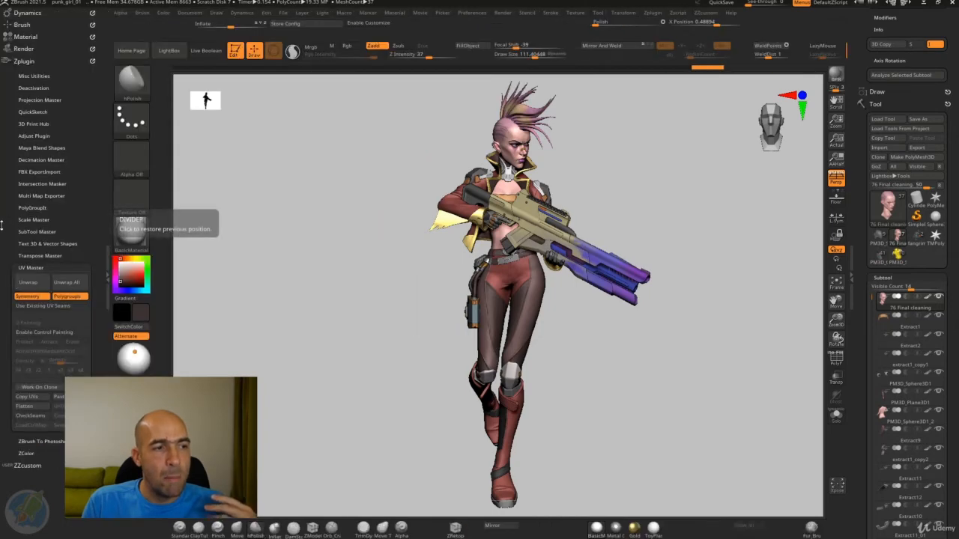
click(30, 49)
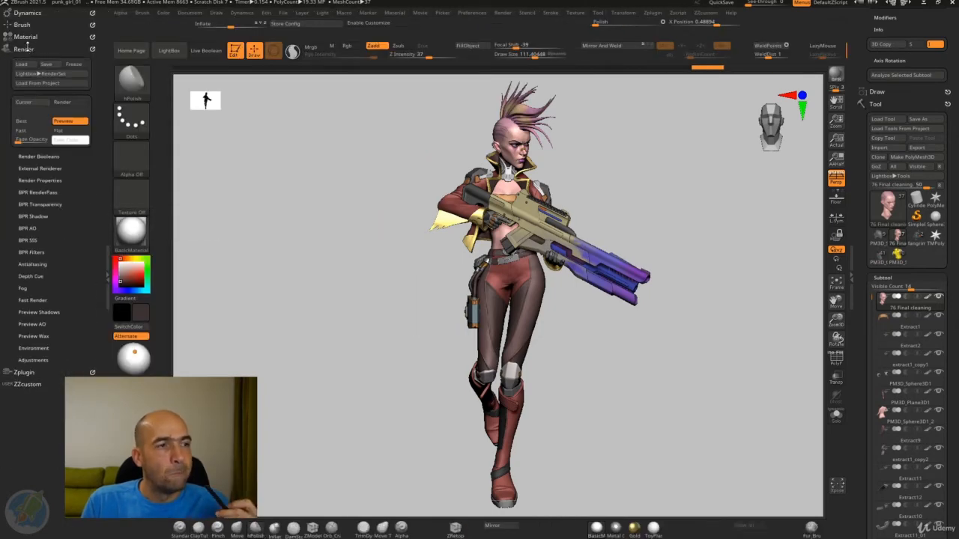
click(31, 48)
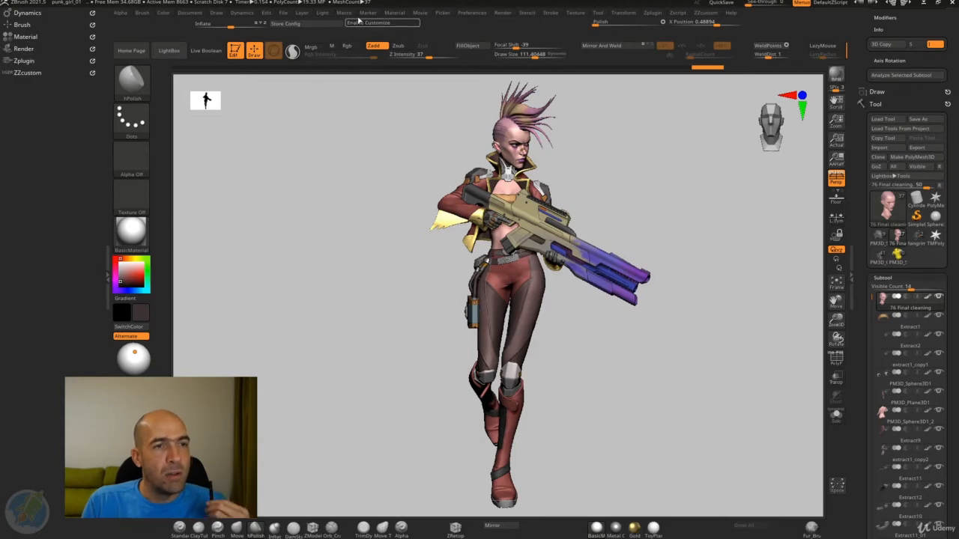
Hide and reopen the side tray of docked palettes twice.
click(107, 270)
click(5, 279)
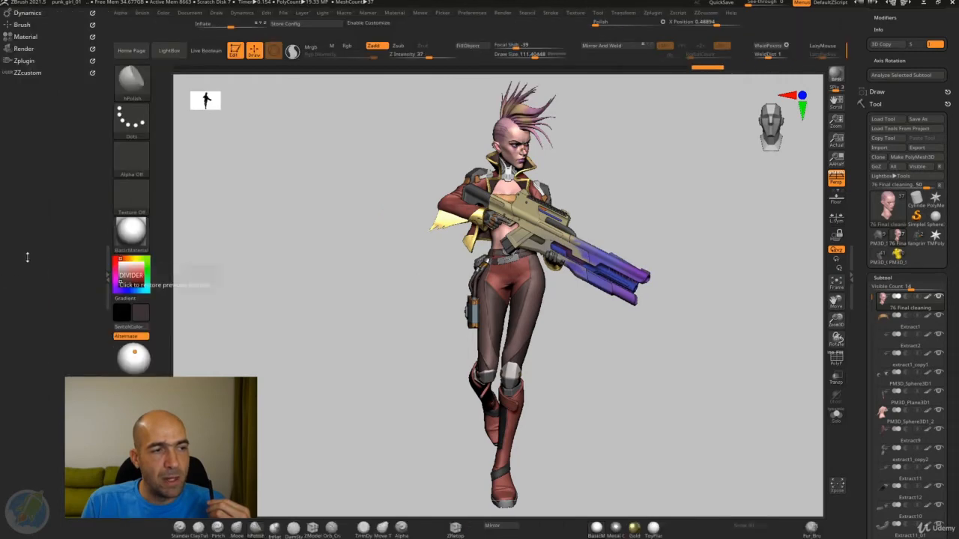
click(106, 270)
click(5, 274)
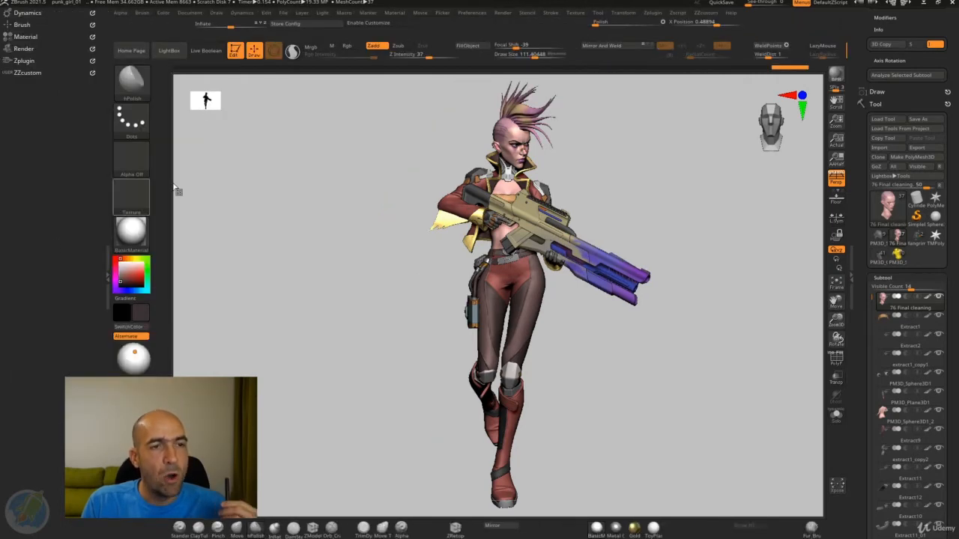
Dock the Render palette between Brush and Material in the side tray and expand its Render Properties.
click(500, 13)
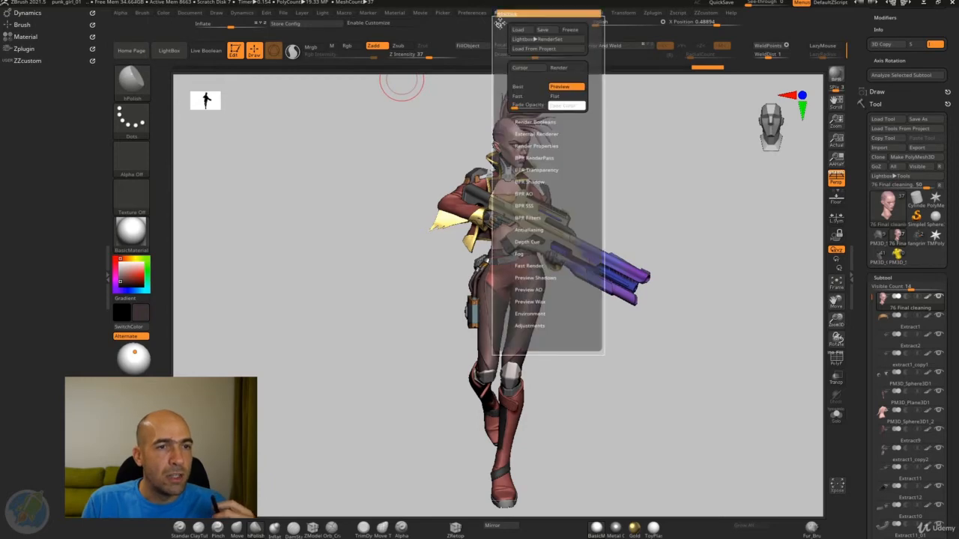
drag(150, 38, 21, 36)
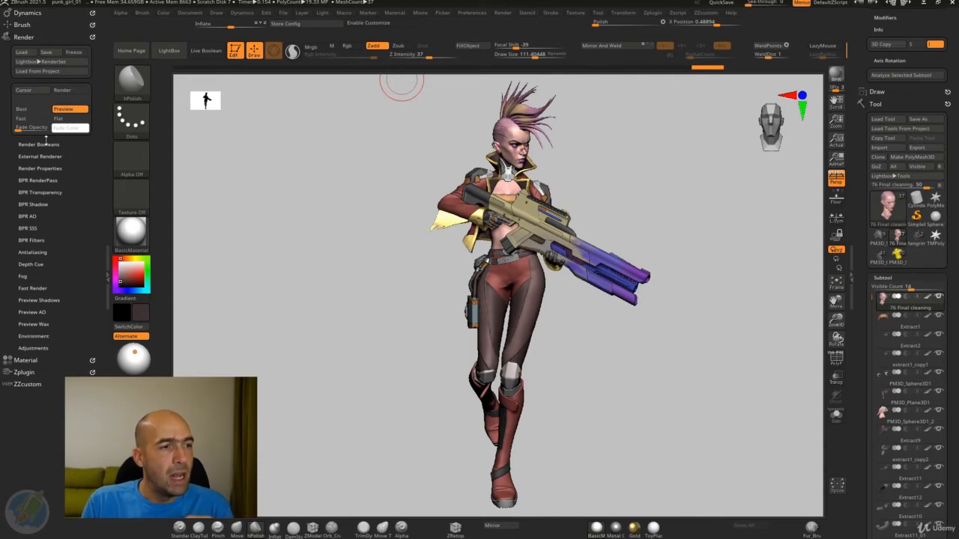
click(50, 166)
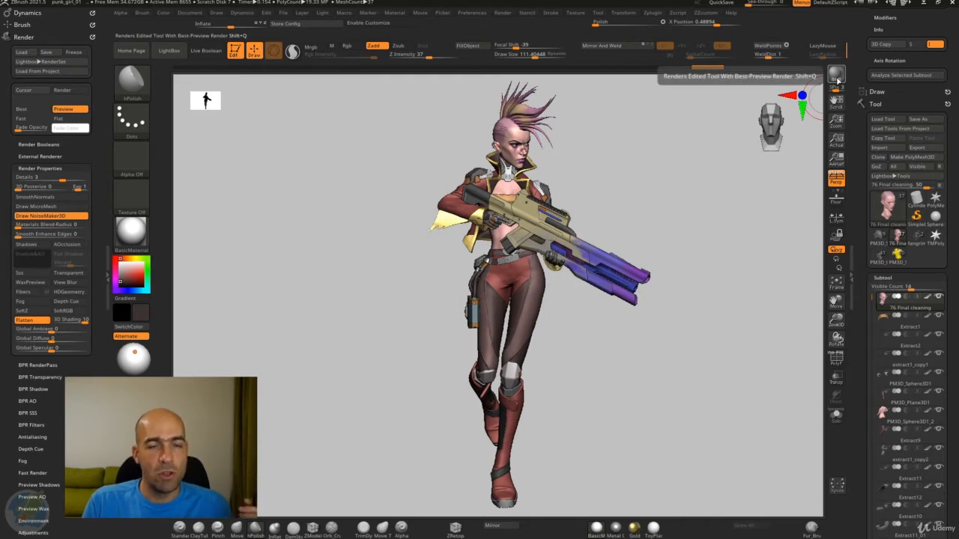
Run a BPR render of the character and inspect the composite, mask and other maps under BPR RenderPass.
click(837, 77)
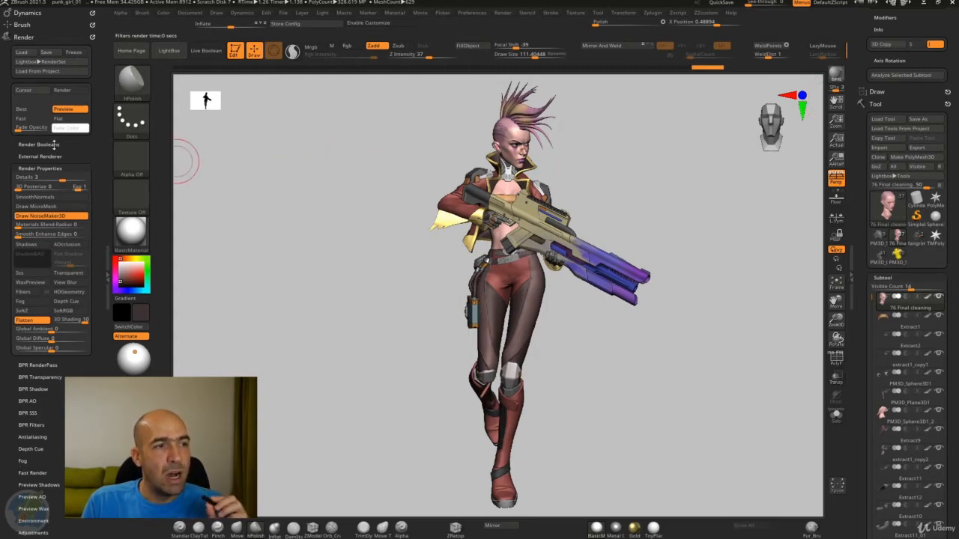
click(36, 364)
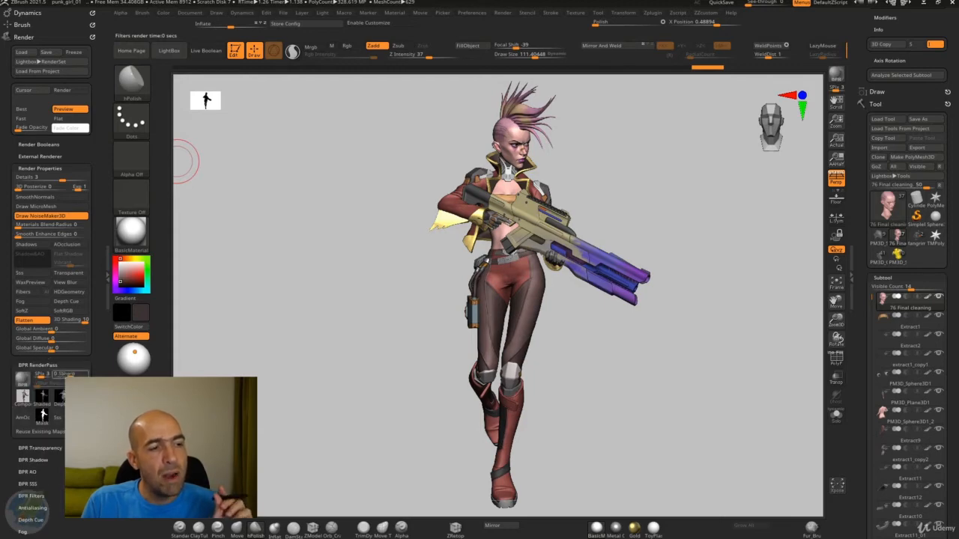
scroll(30, 367, down, 5)
scroll(27, 514, down, 3)
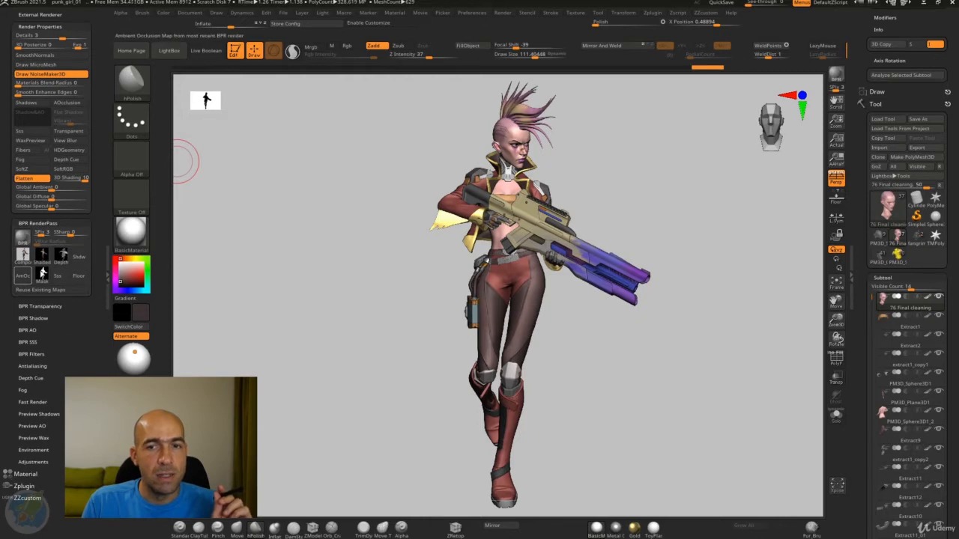
mouse_move(24, 255)
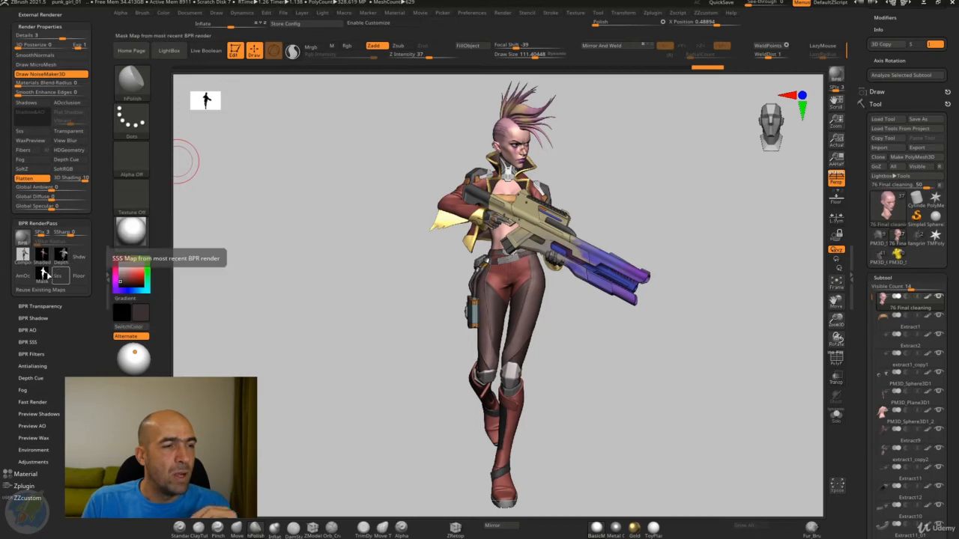
mouse_move(42, 277)
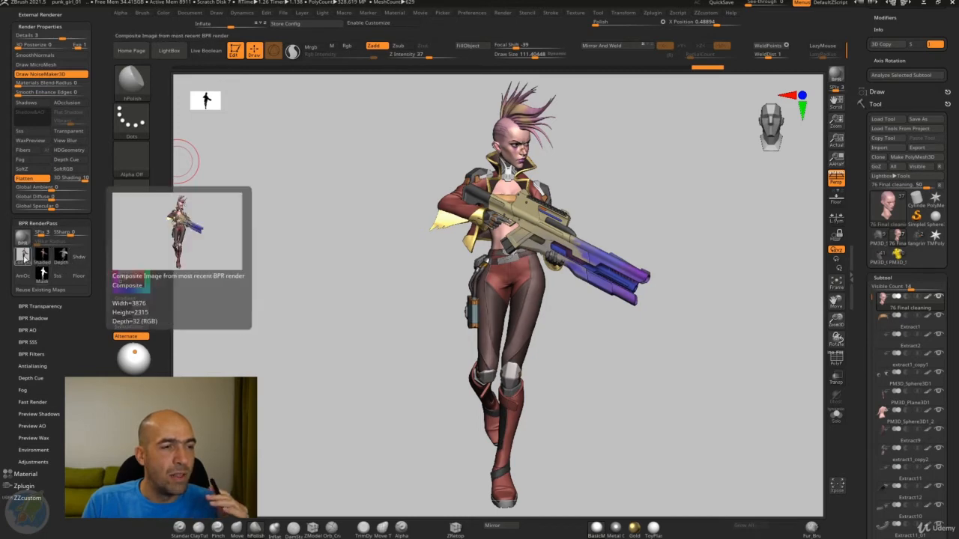
Export the composite render pass in Photoshop format as BPR_flat.psd to the Render folder.
click(23, 255)
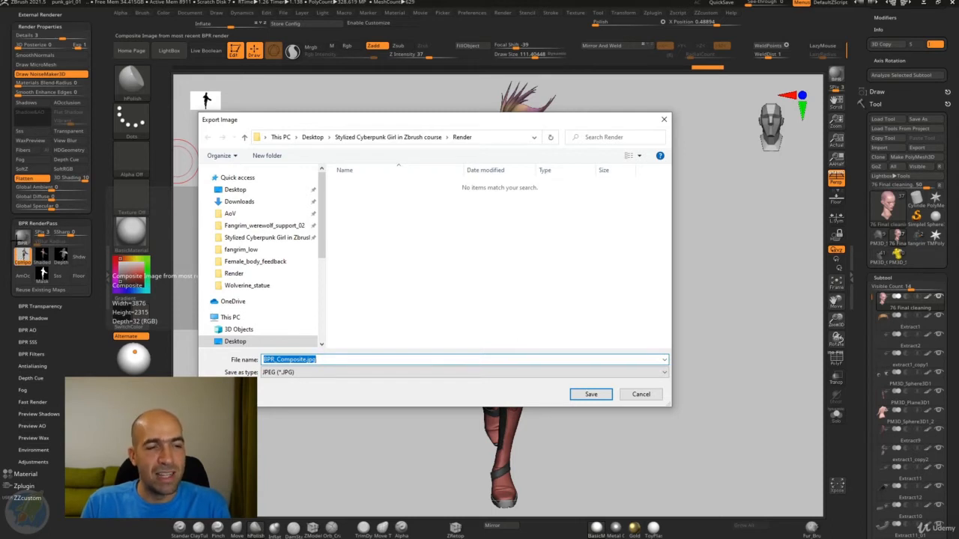
click(297, 372)
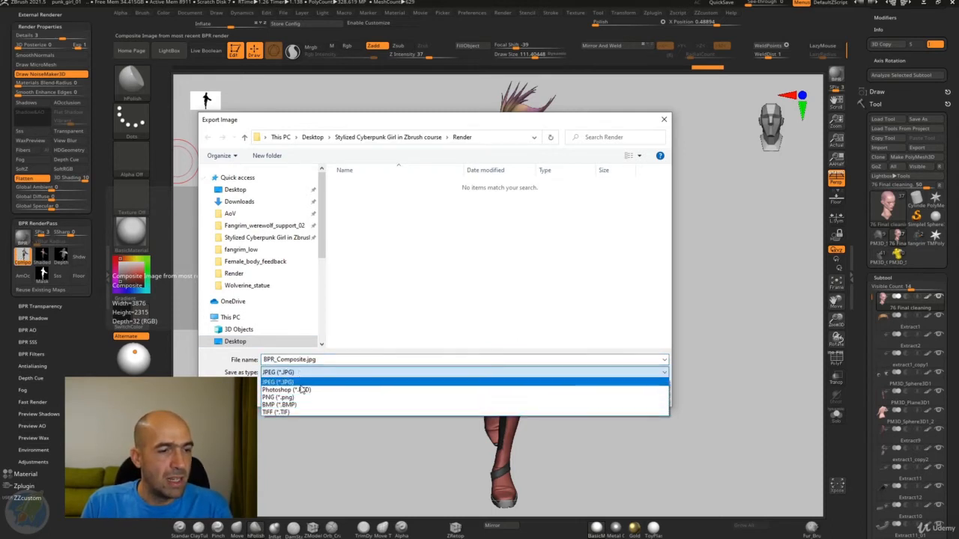
click(306, 390)
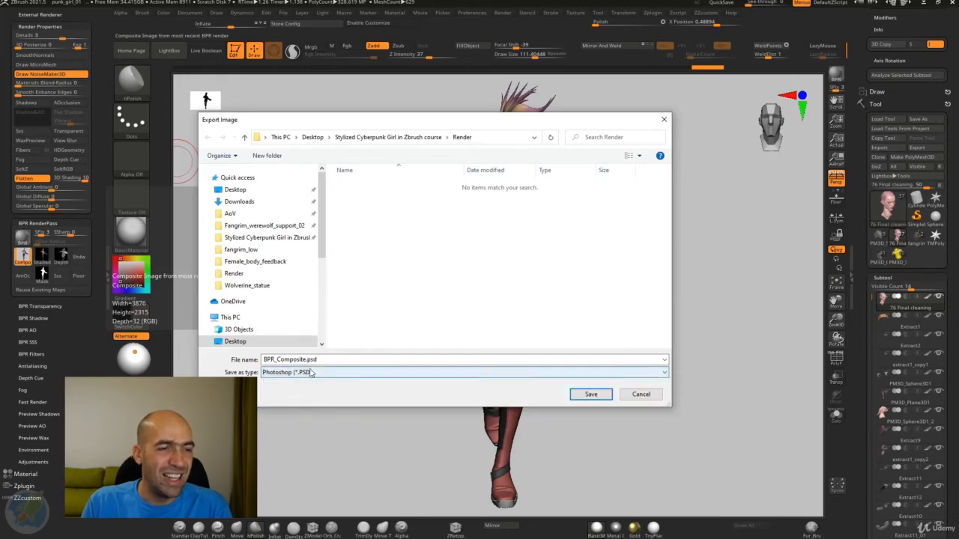
click(307, 359)
double_click(308, 360)
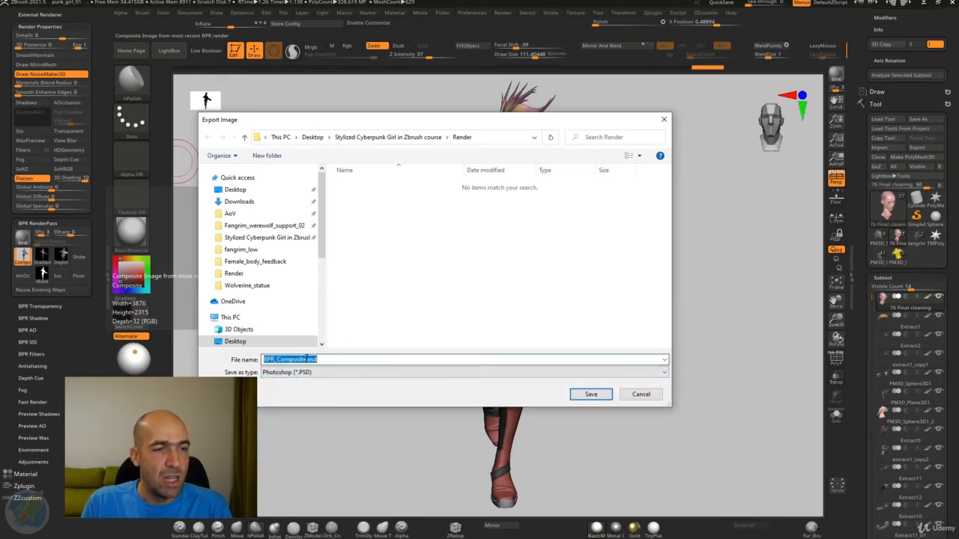
drag(307, 359, 279, 365)
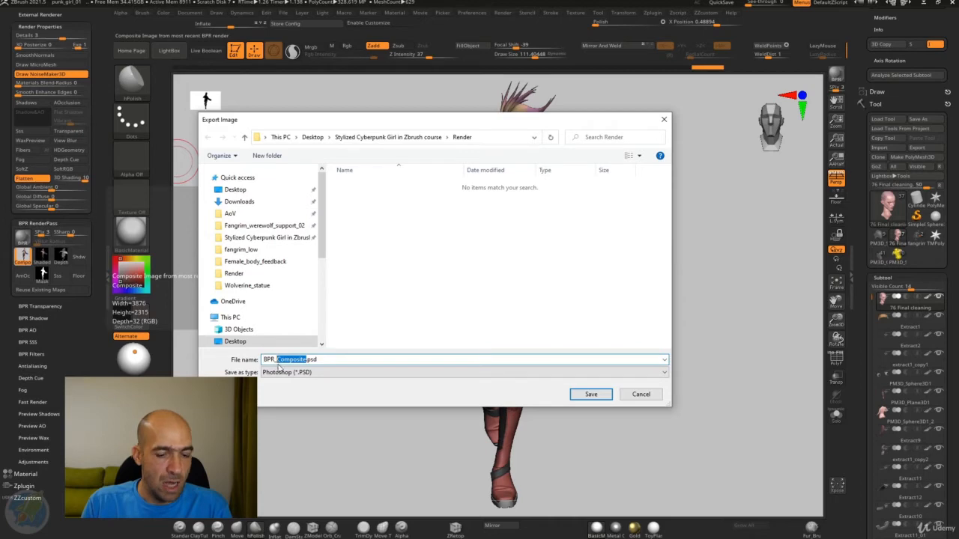
text(flat)
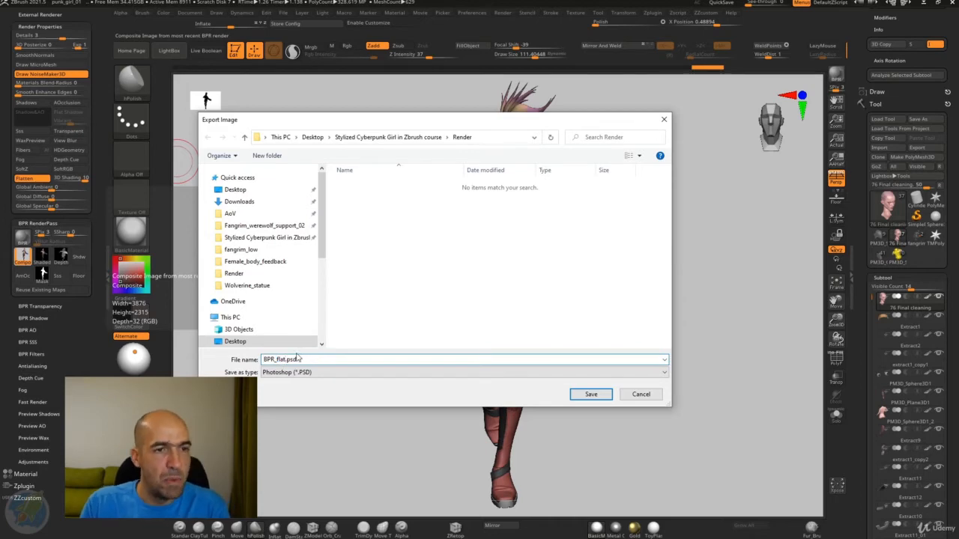
click(580, 396)
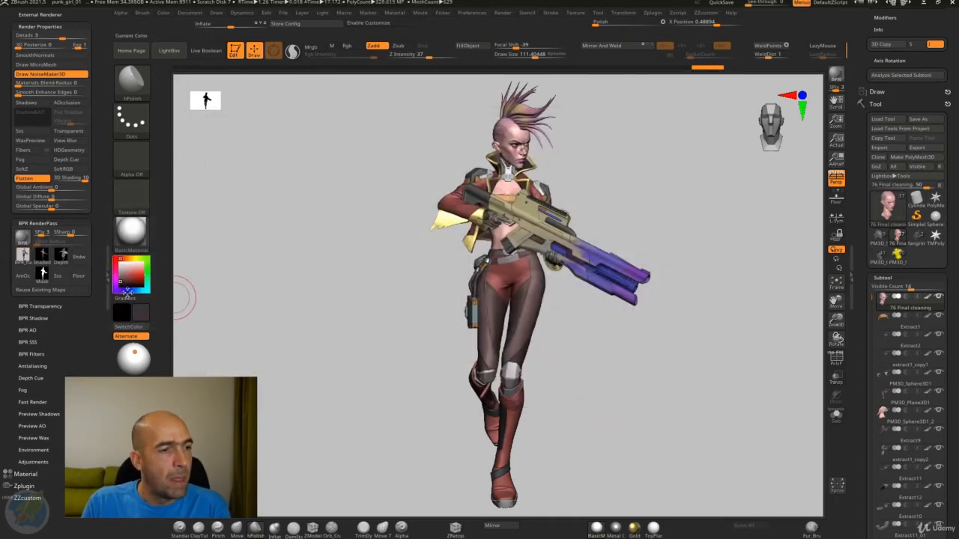
Export the mask and depth passes to the Render folder as BPR_Mask.psd and BPR_Depth.psd.
click(42, 275)
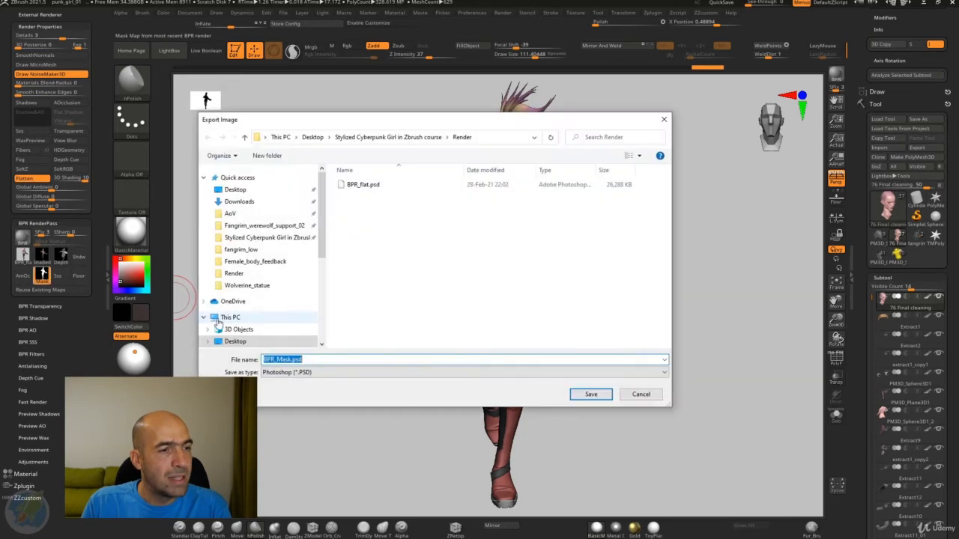
click(322, 361)
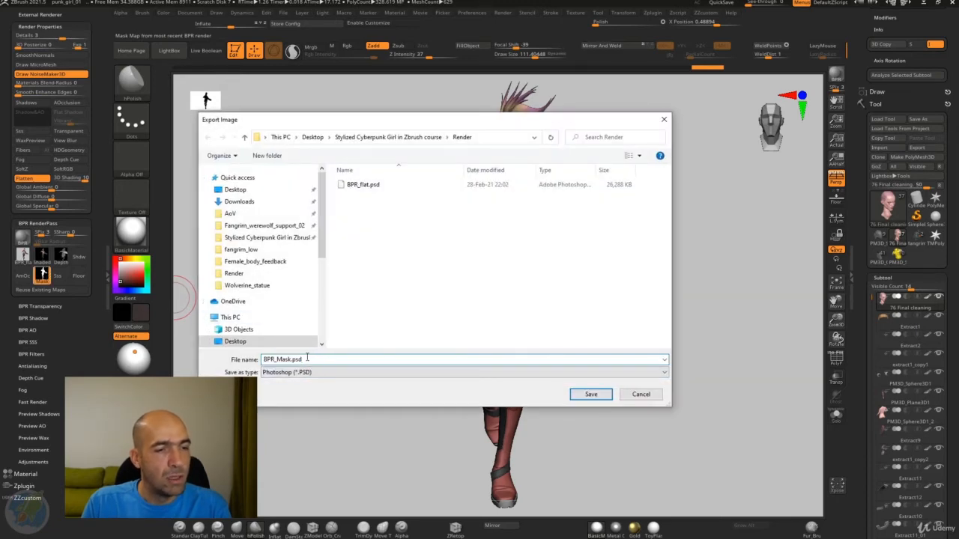
click(590, 395)
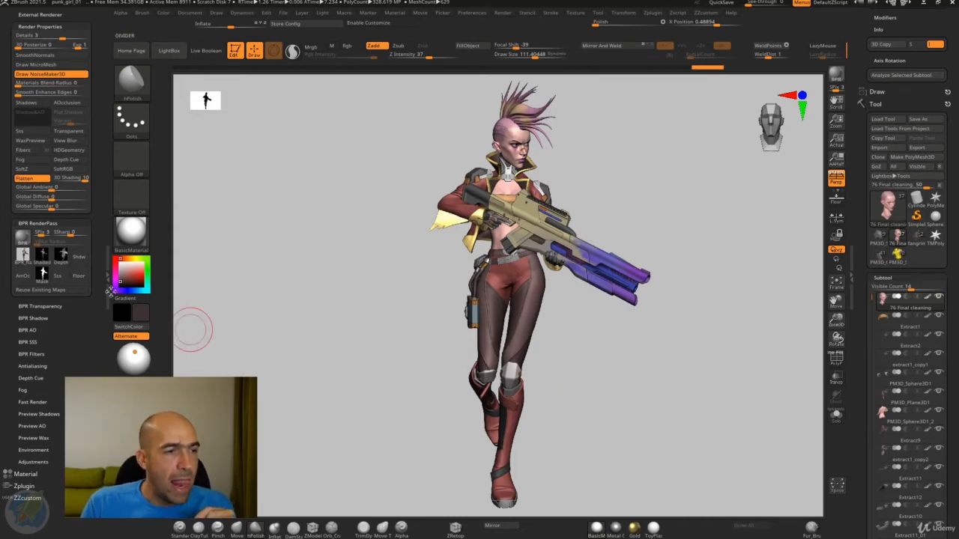
click(64, 258)
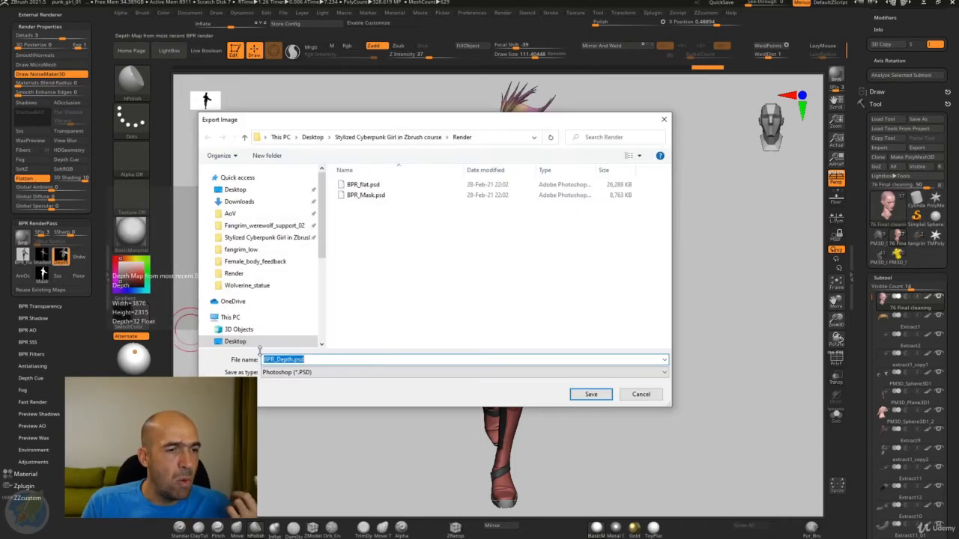
click(585, 394)
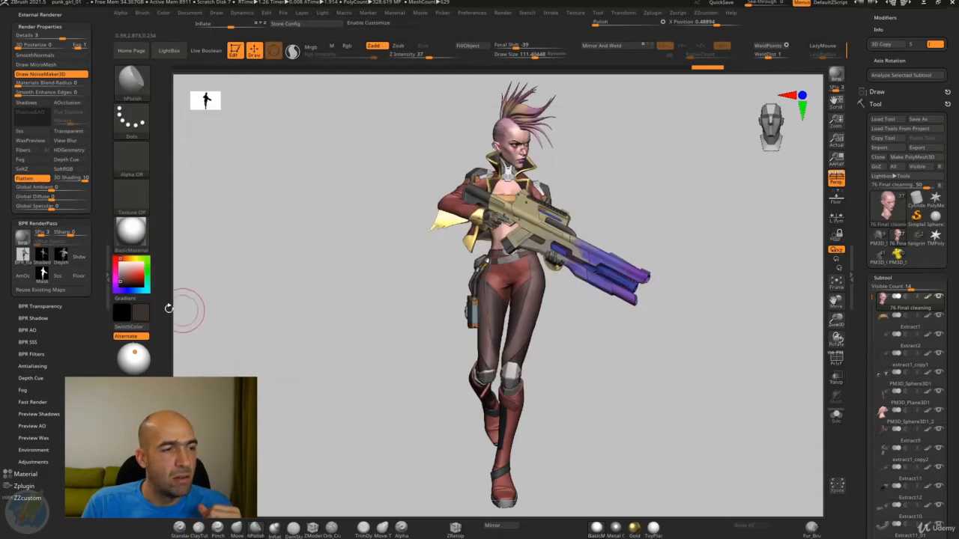
Enable Shadows and AOcclusion in the Render Properties.
scroll(65, 317, up, 5)
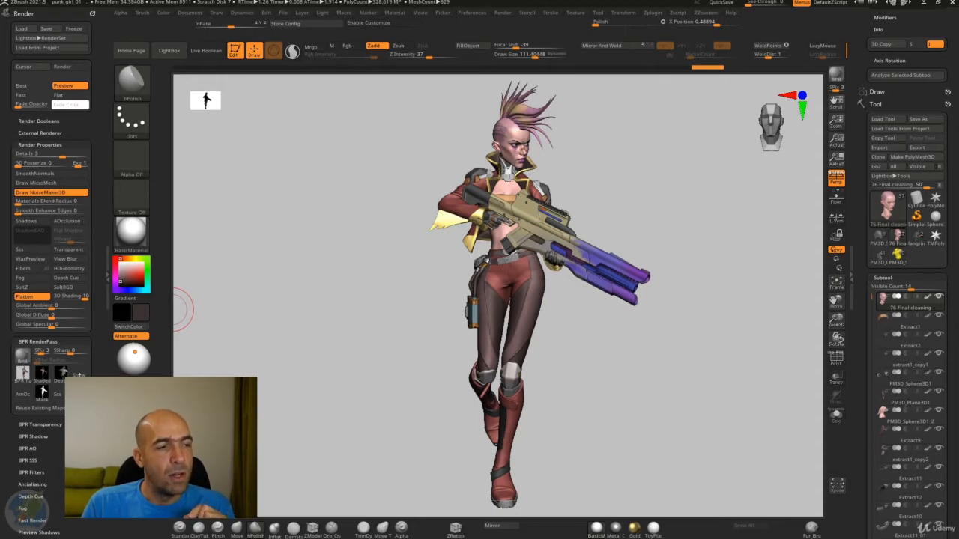
mouse_move(79, 374)
mouse_down()
mouse_move(80, 345)
mouse_move(80, 398)
mouse_up()
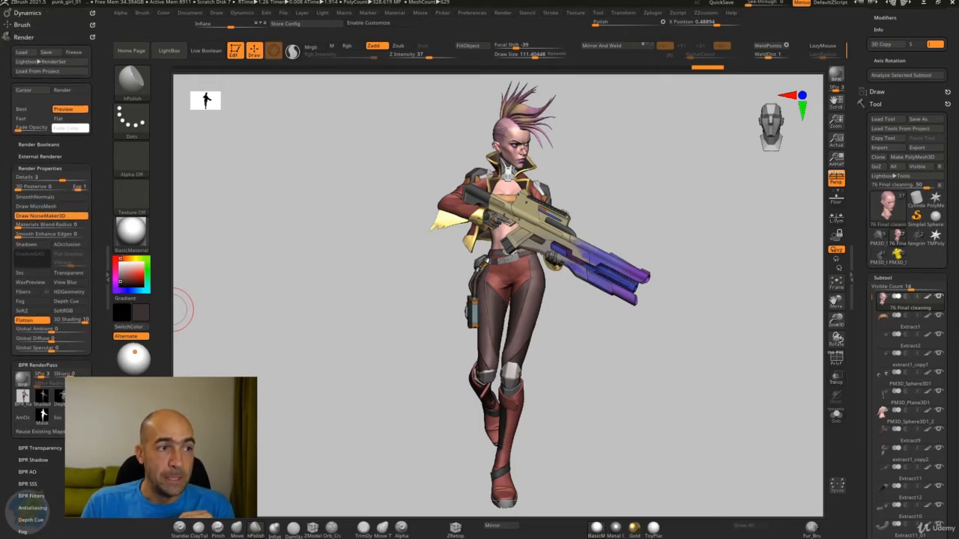
click(57, 168)
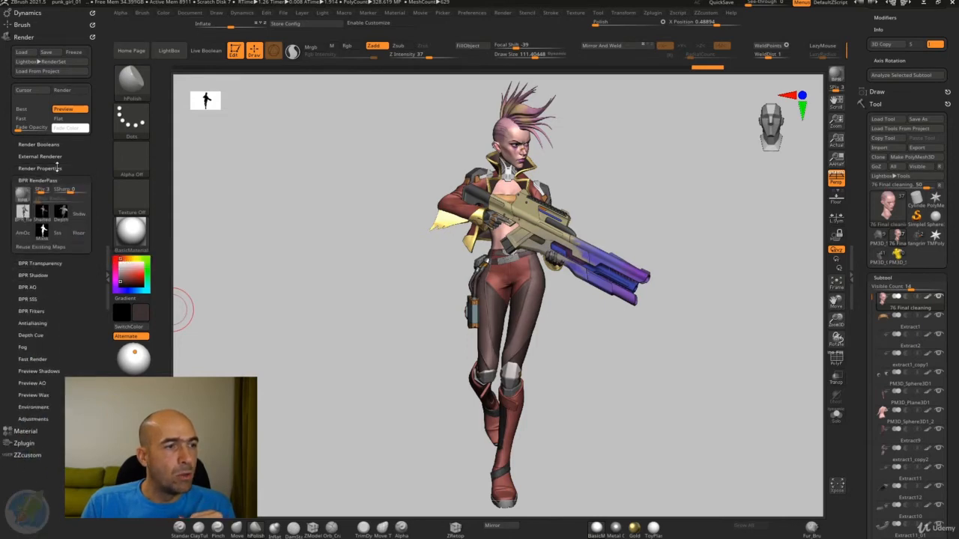
click(57, 168)
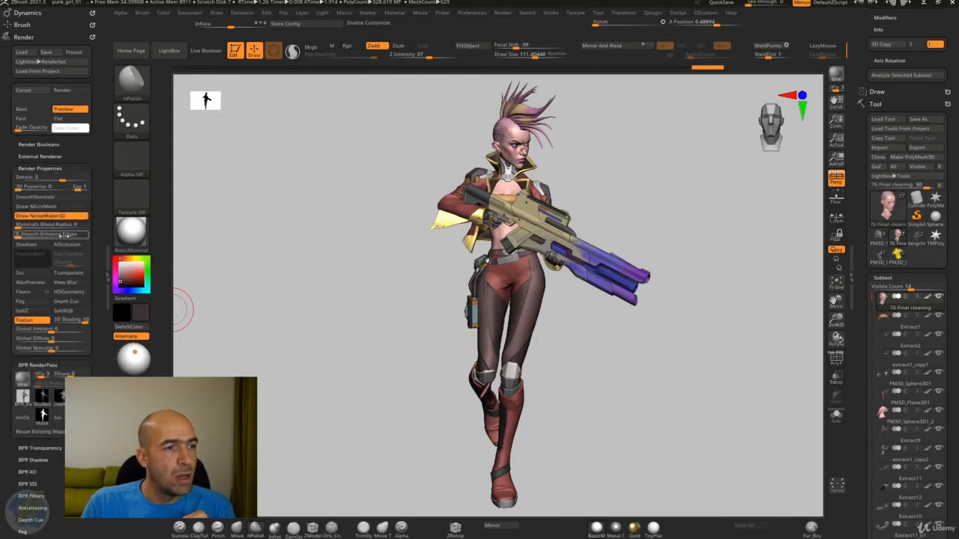
click(68, 249)
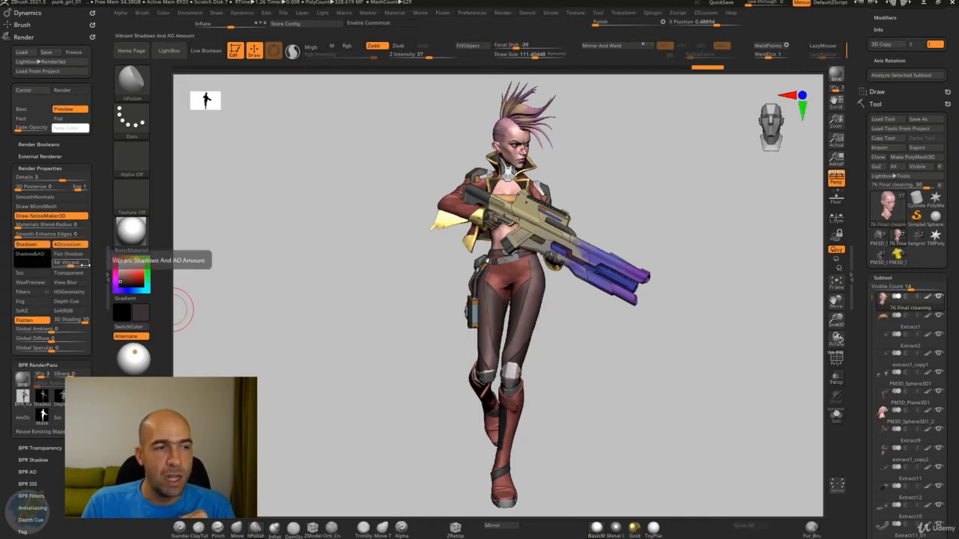
Raise the BPR AO resolution to 5467.
scroll(86, 180, down, 5)
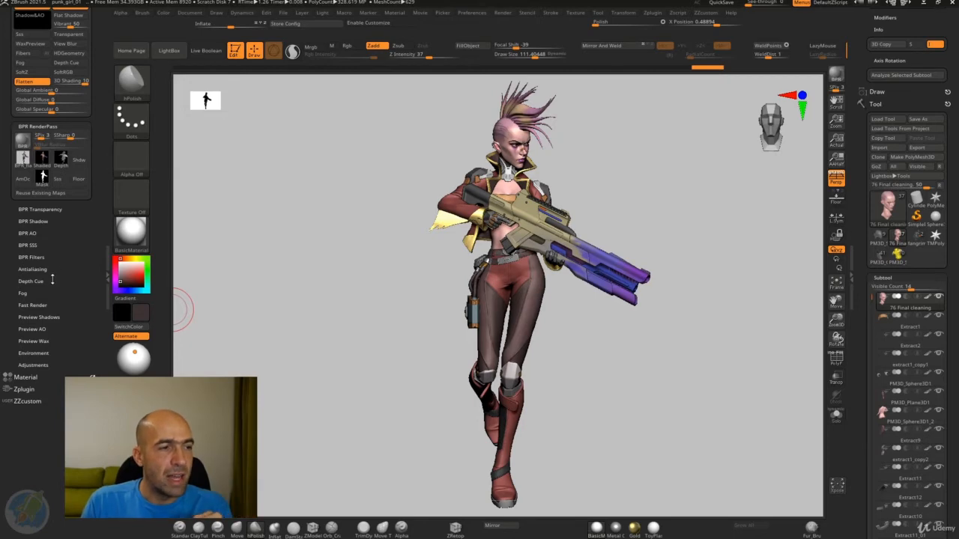
click(28, 233)
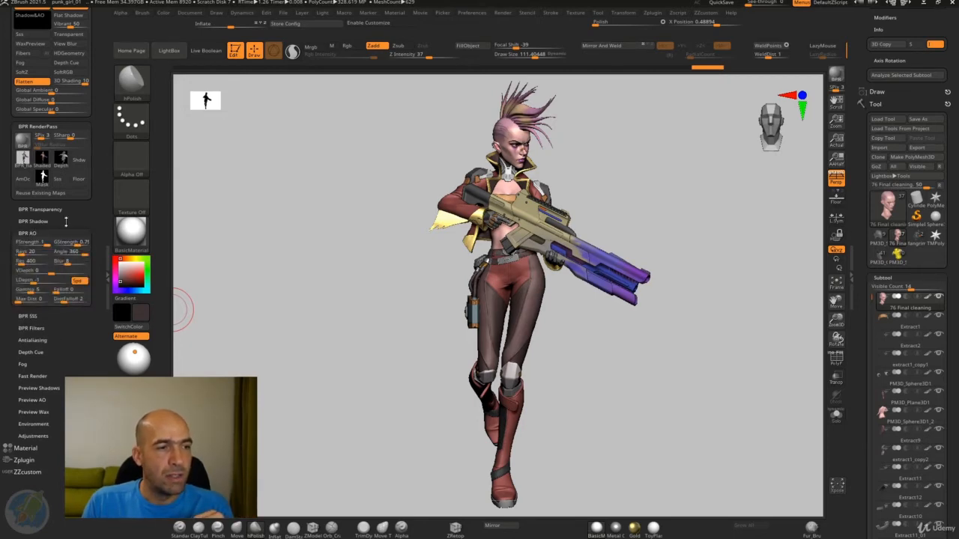
drag(79, 213, 80, 248)
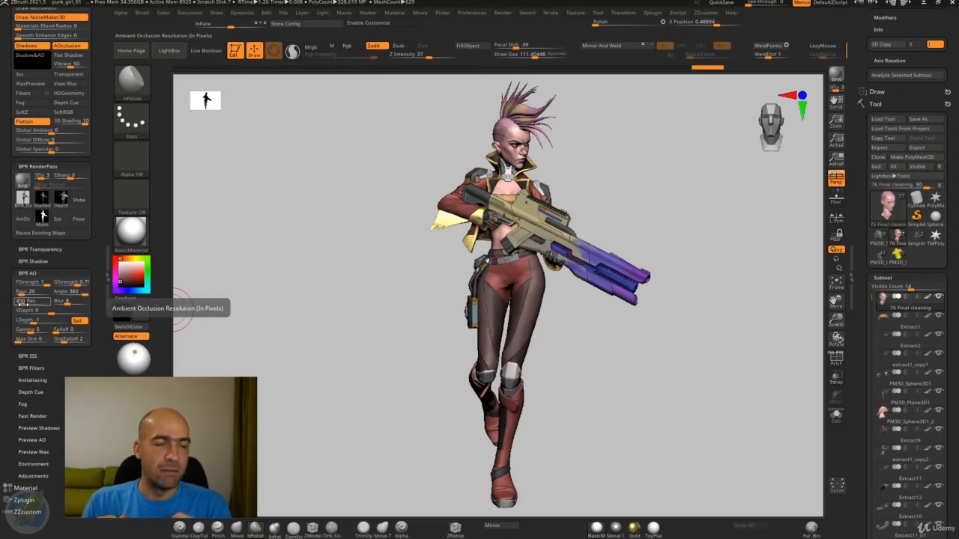
drag(23, 304, 35, 306)
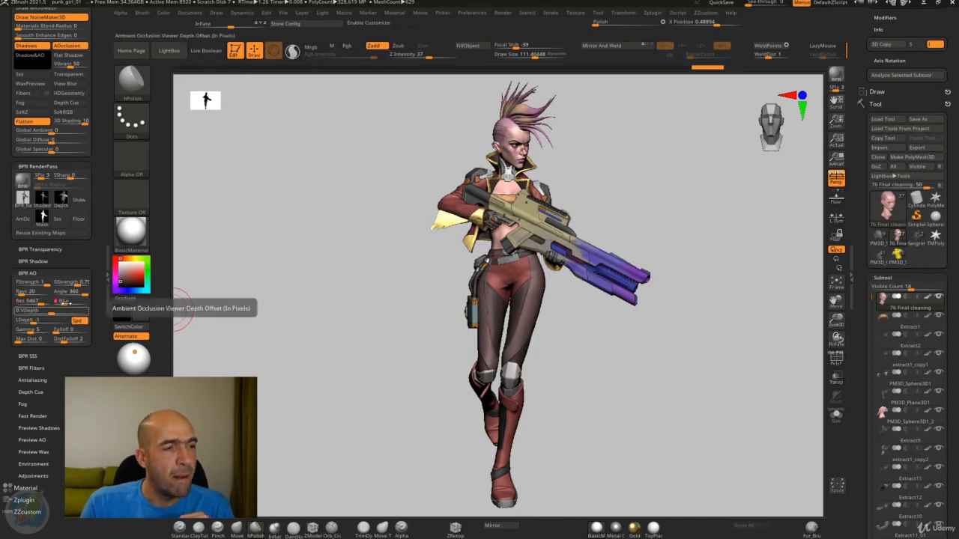
click(38, 274)
Set the BPR Shadow rays to 31 and the shadow angle to about 10.7.
click(40, 261)
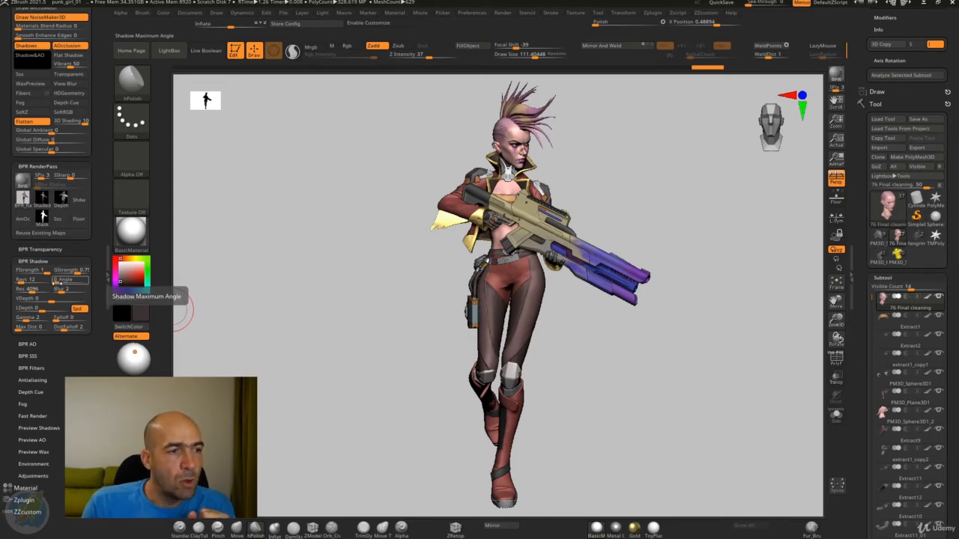
click(54, 283)
drag(16, 282, 21, 282)
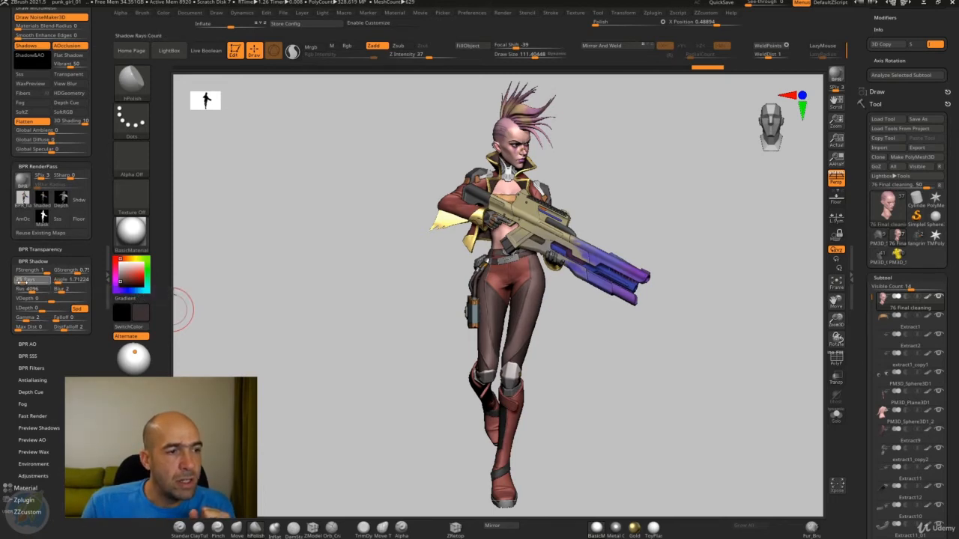
click(20, 282)
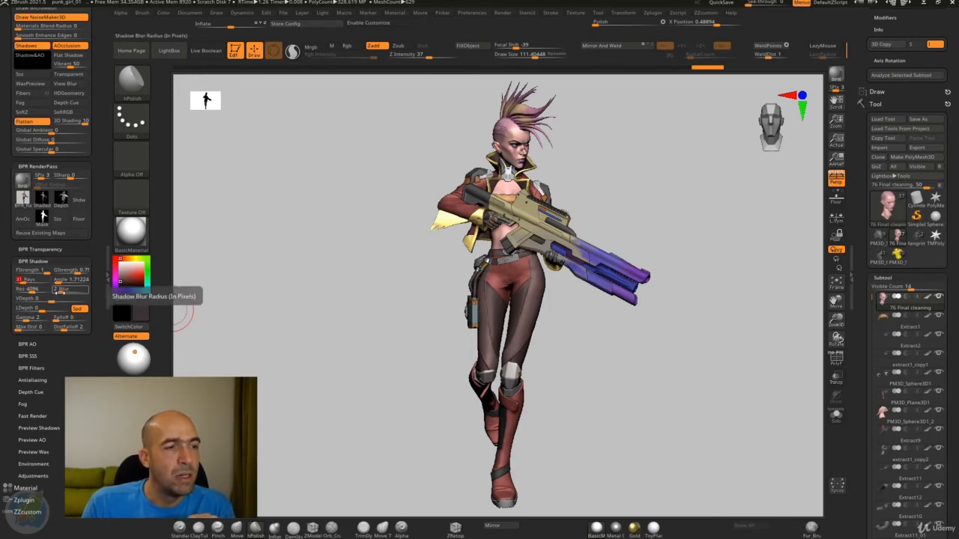
click(59, 282)
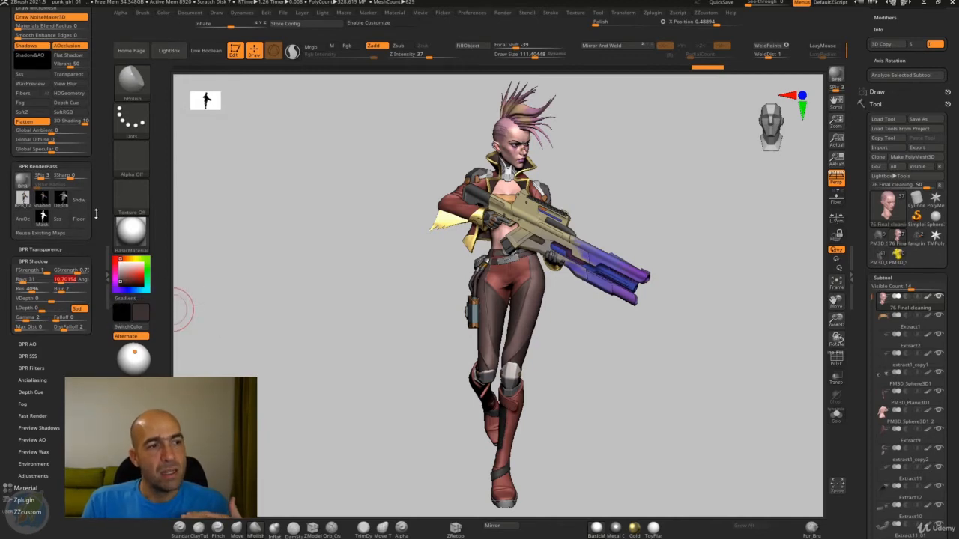
Shift the light placement slightly on the preview sphere, flipping it behind the character and back to the front.
drag(96, 215, 94, 271)
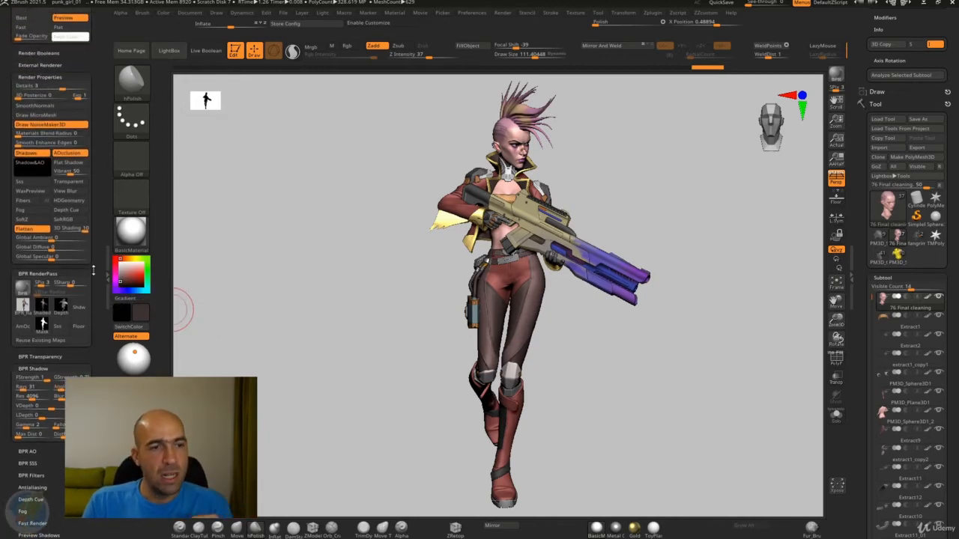
click(133, 351)
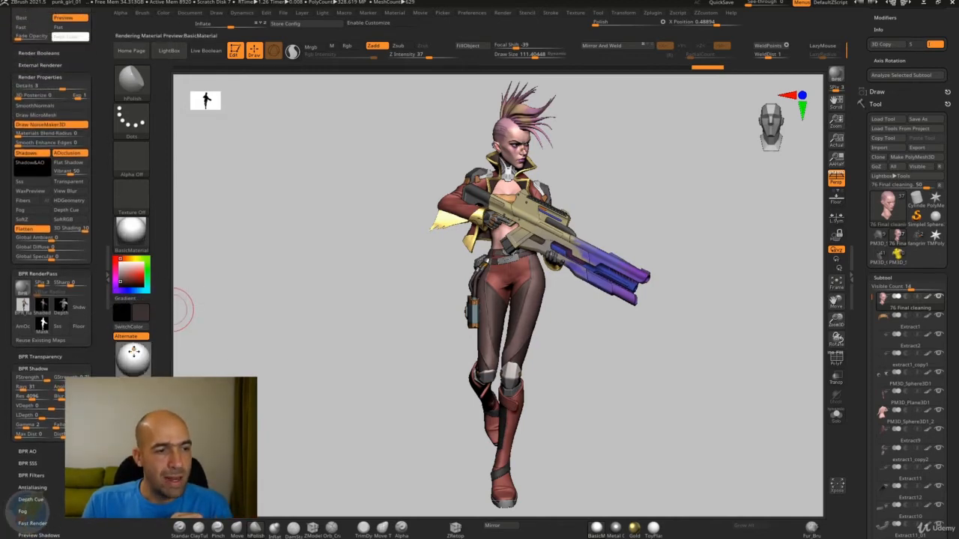
drag(134, 351, 136, 352)
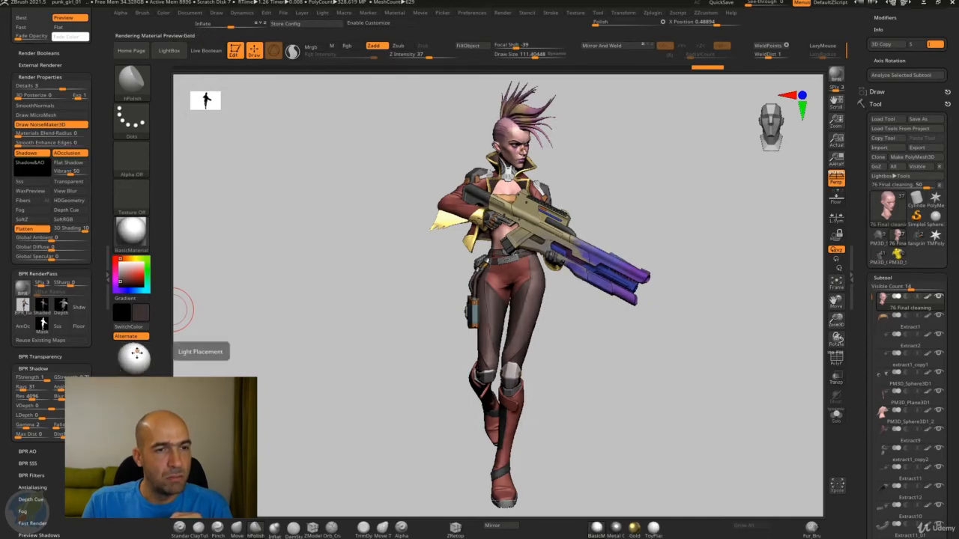
click(136, 352)
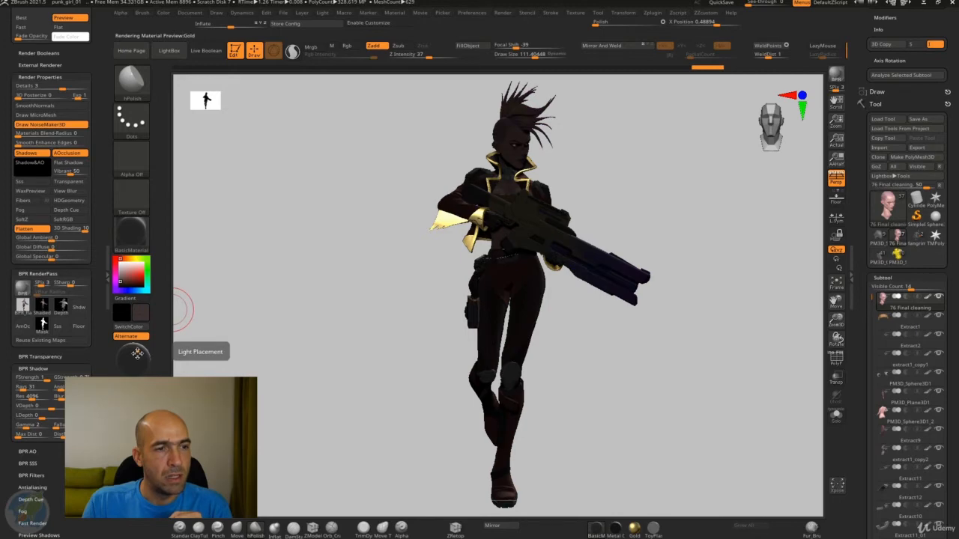
click(137, 353)
click(137, 354)
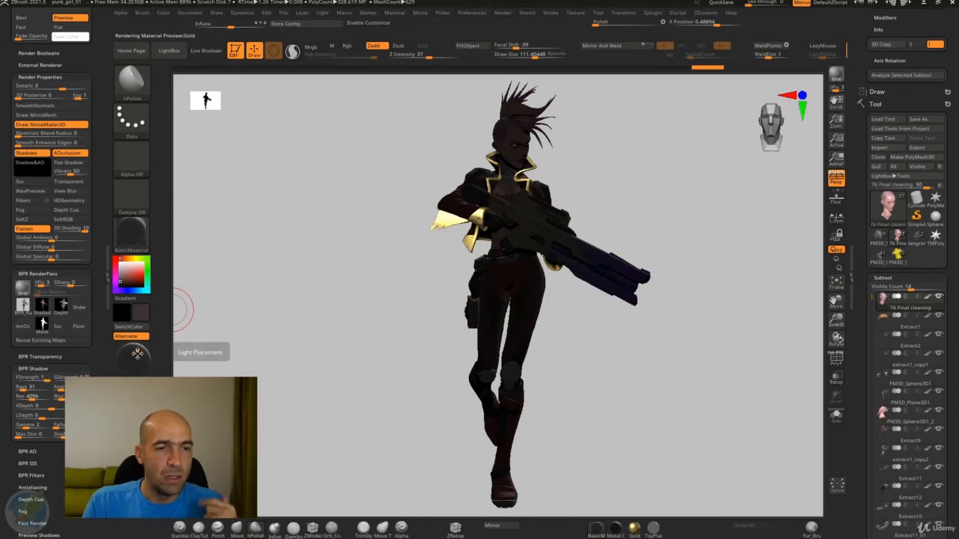
click(137, 354)
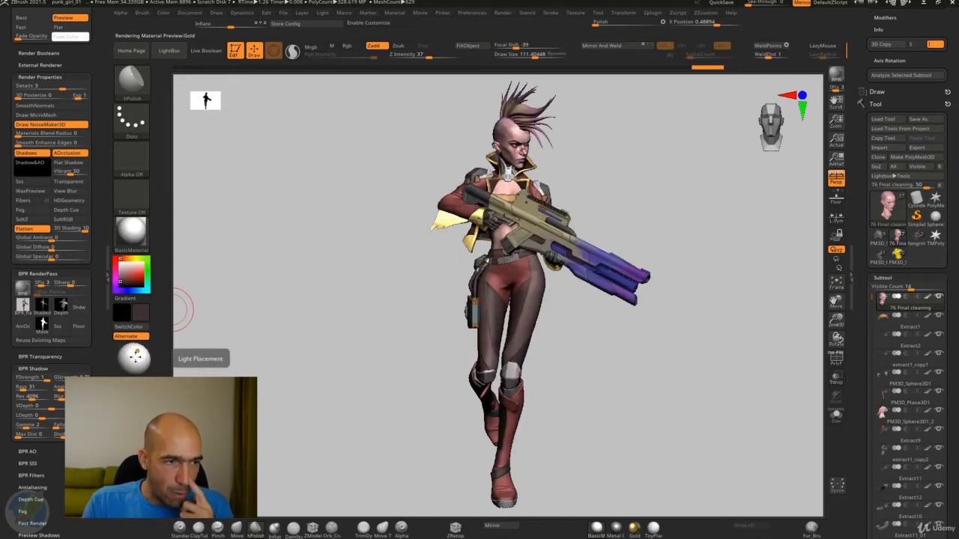
click(137, 353)
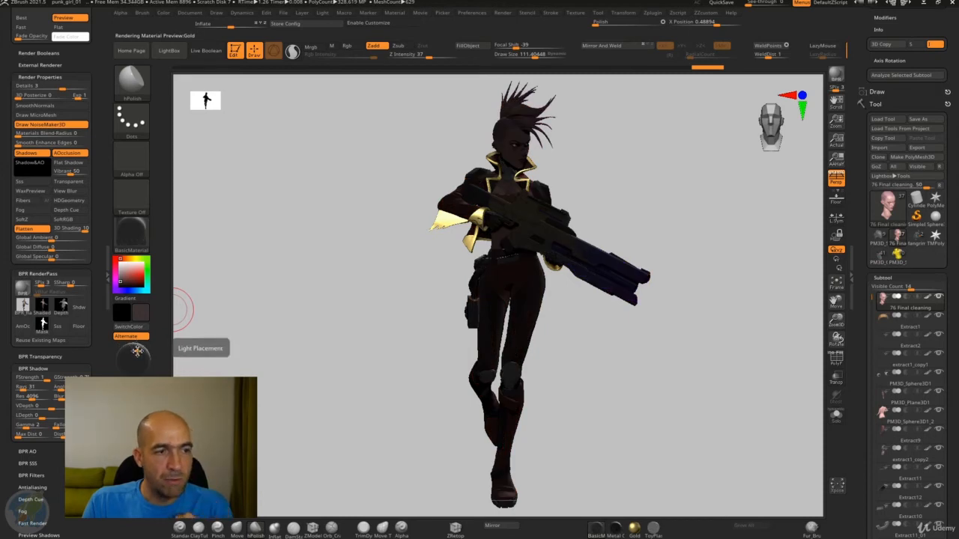
click(137, 353)
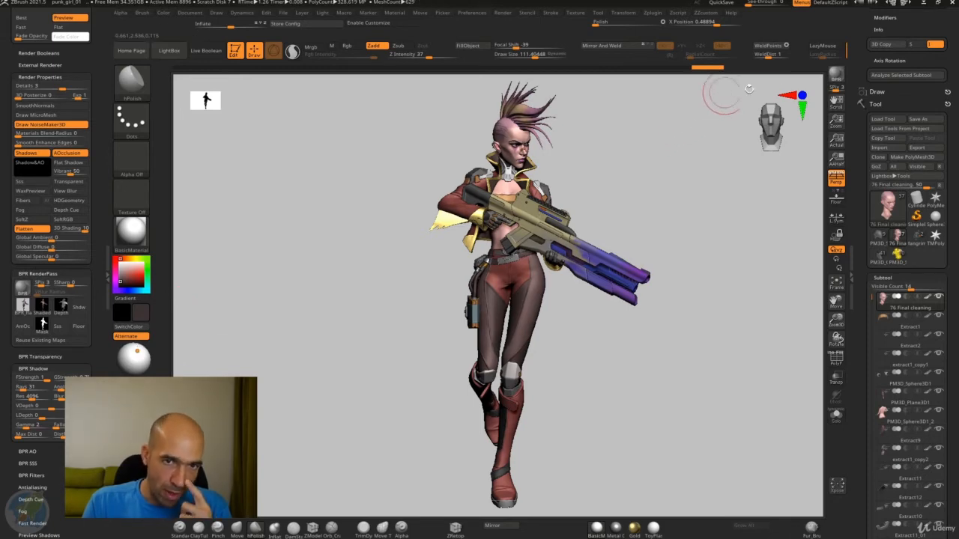
Run a BPR render with shadows and ambient occlusion, and inspect the upper body and the shadow and AO maps.
key(shift+r)
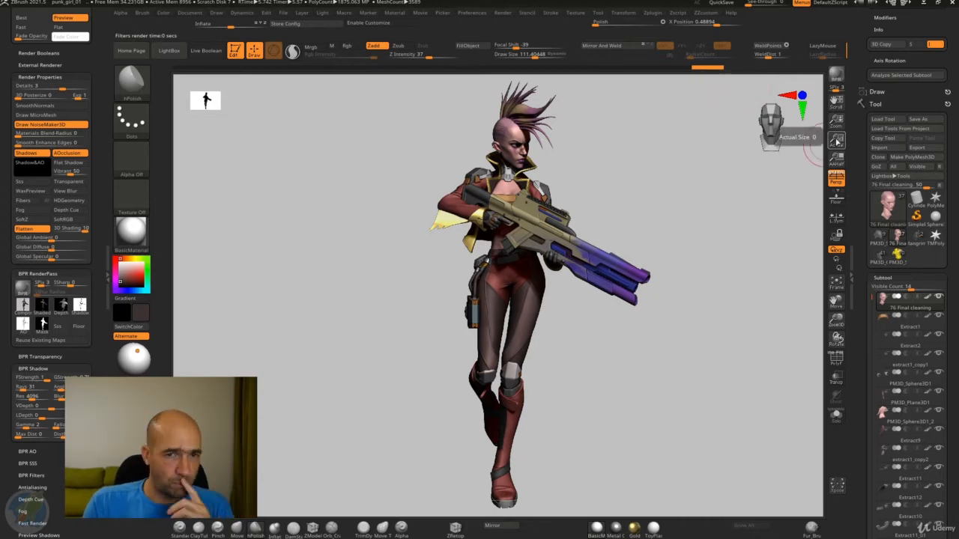
drag(836, 120, 853, 197)
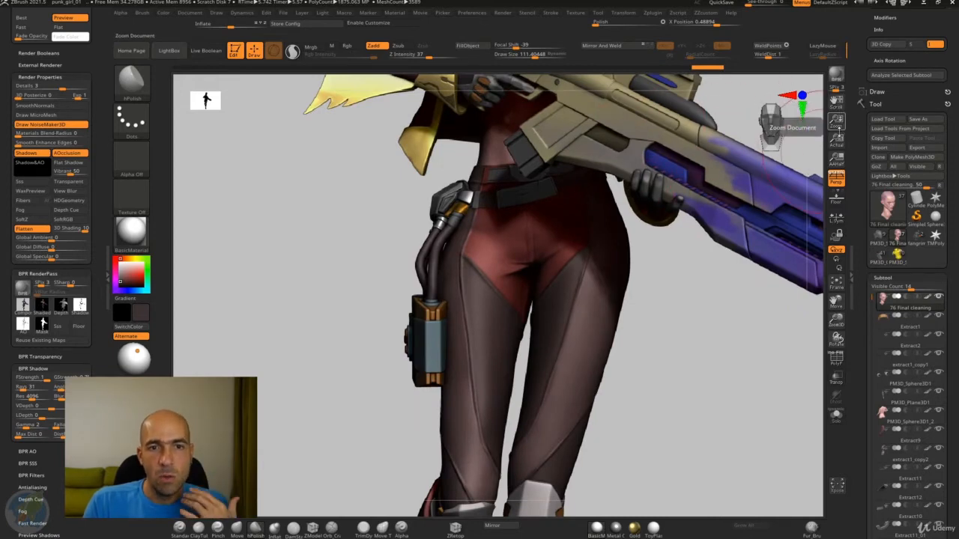
click(838, 141)
drag(838, 107, 815, 325)
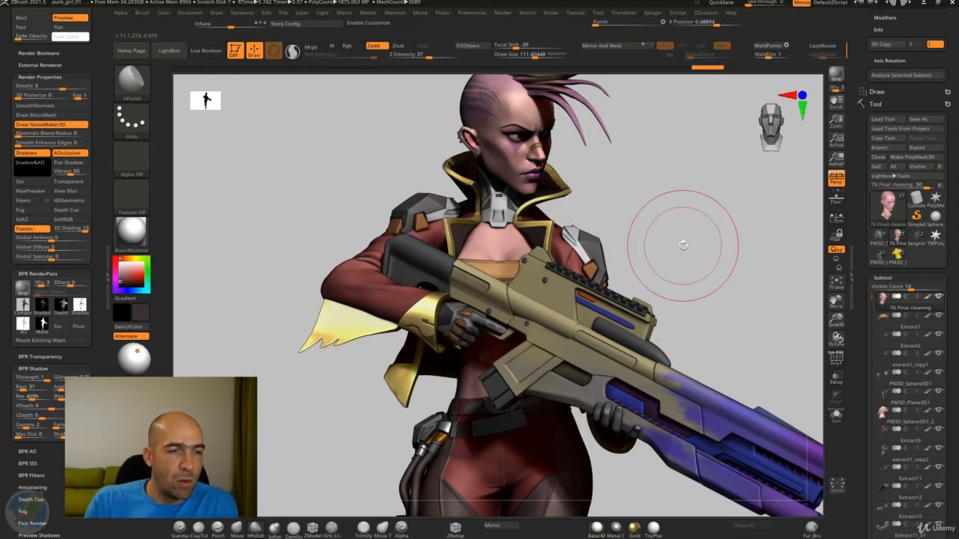
drag(836, 103, 834, 128)
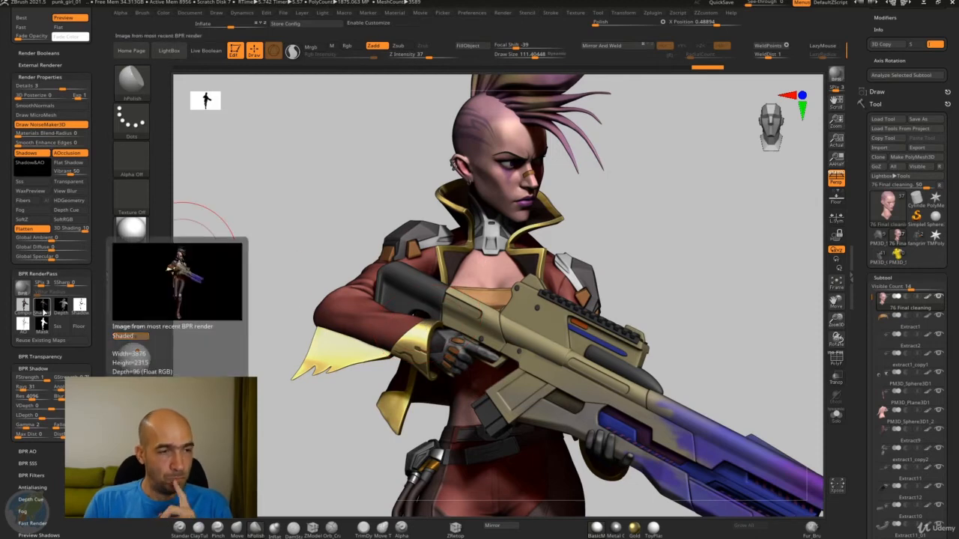
mouse_move(86, 310)
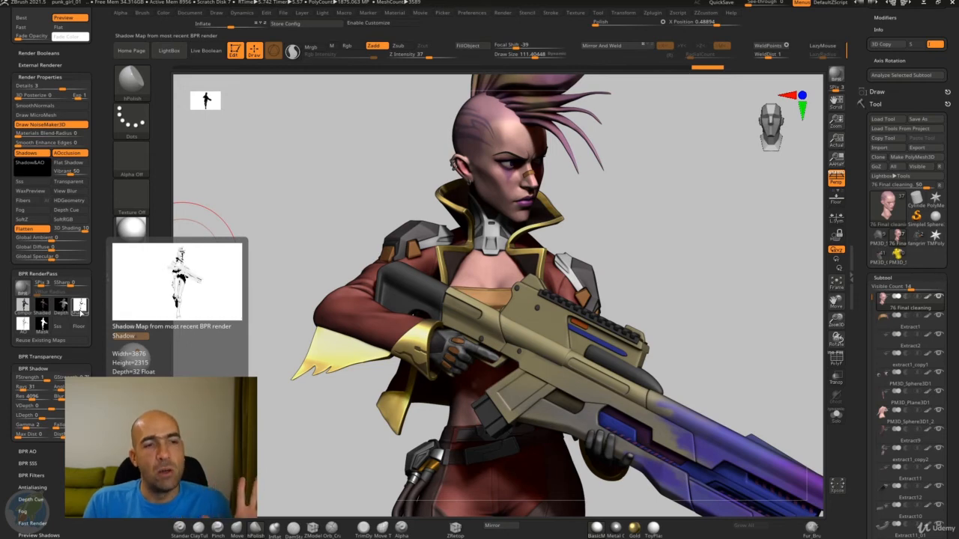
mouse_move(25, 327)
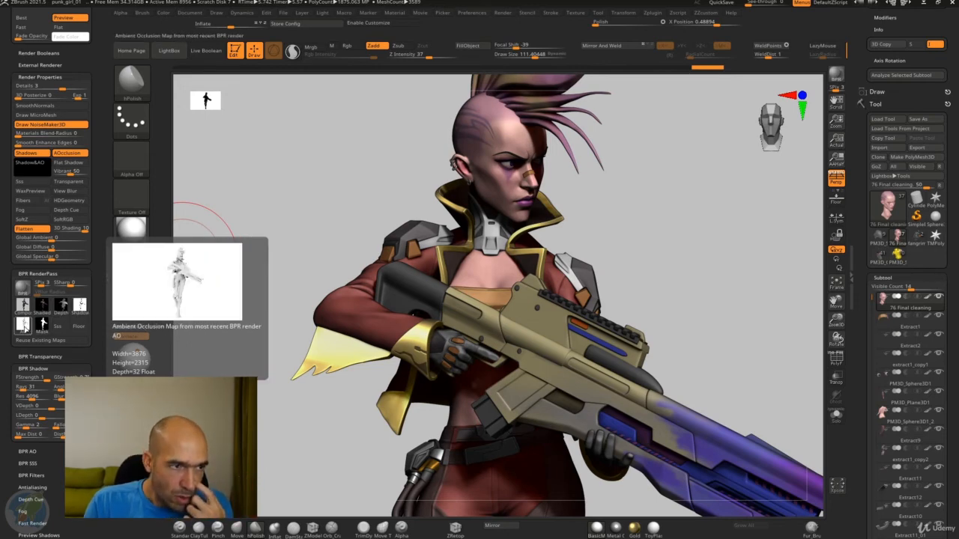
Export the ambient occlusion and shadow passes to the Render folder as BPR_AO.psd and BPR_Shadow01.psd.
click(23, 324)
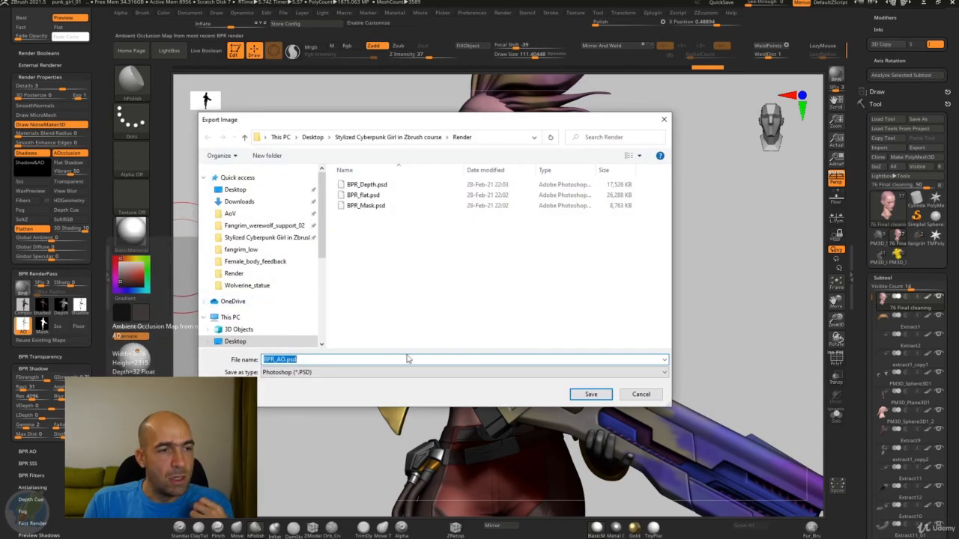
click(591, 395)
click(79, 305)
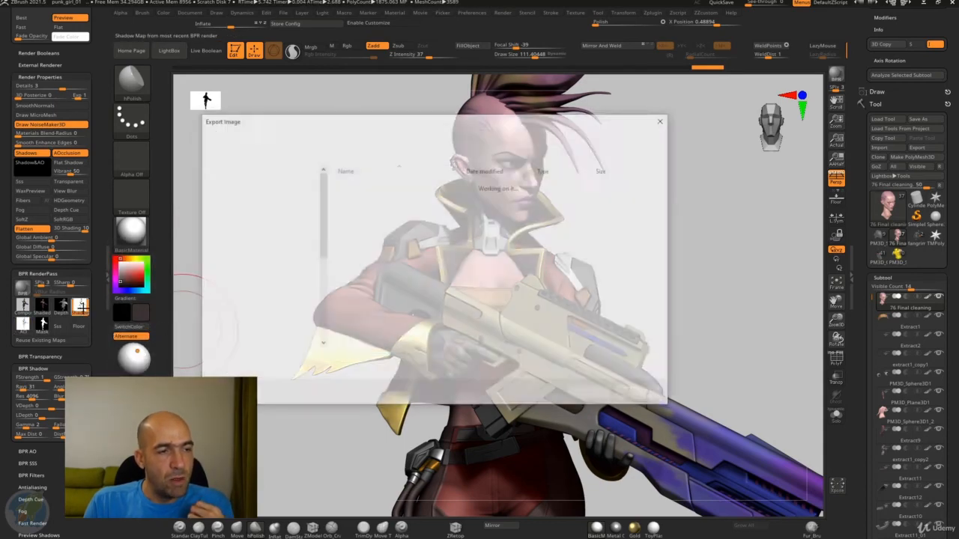
click(298, 360)
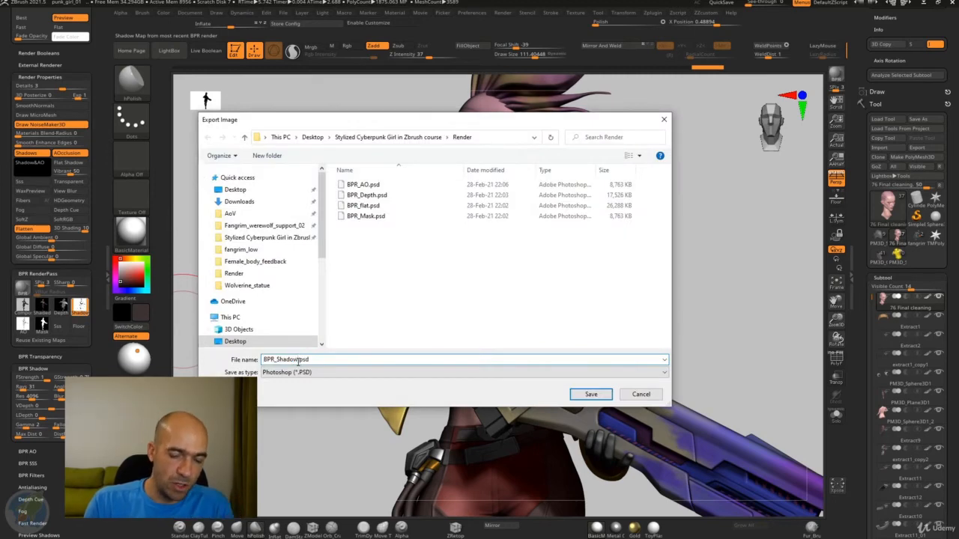
text(01)
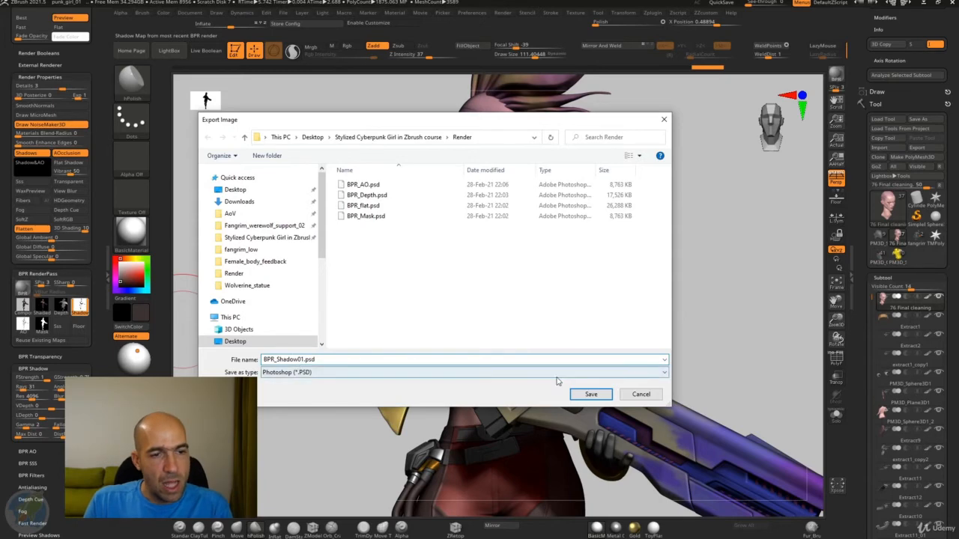
click(591, 394)
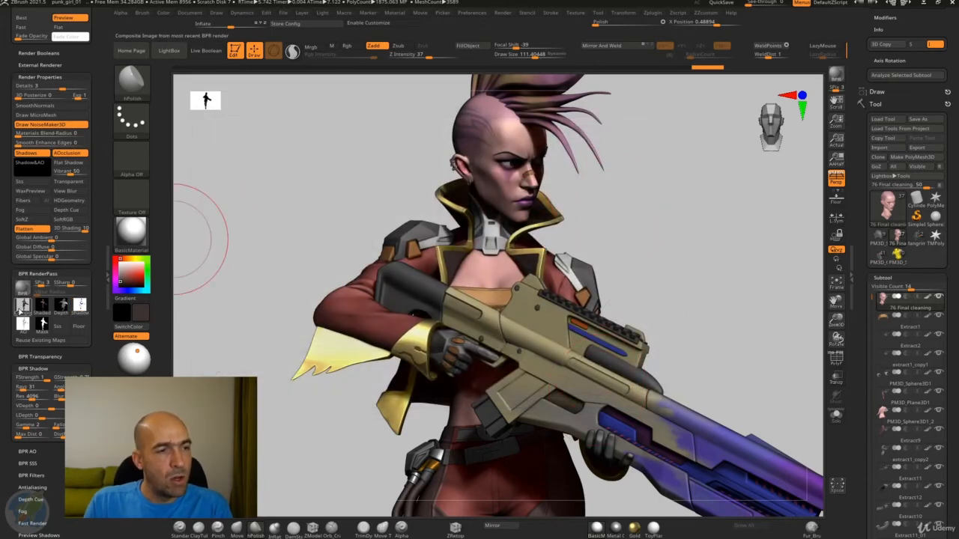
mouse_move(21, 308)
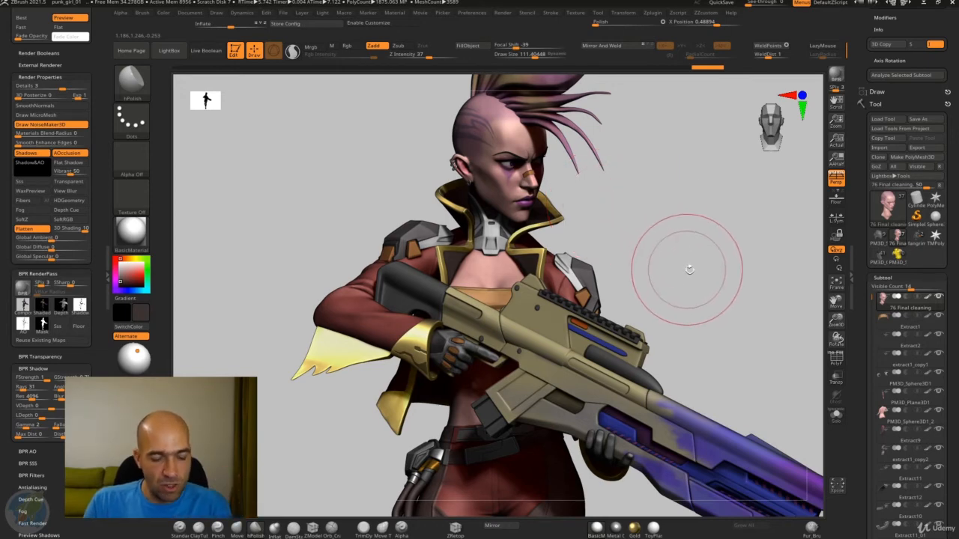
mouse_move(690, 273)
alt+mouse_down()
mouse_move(607, 250)
mouse_move(646, 207)
mouse_move(636, 205)
alt+mouse_up()
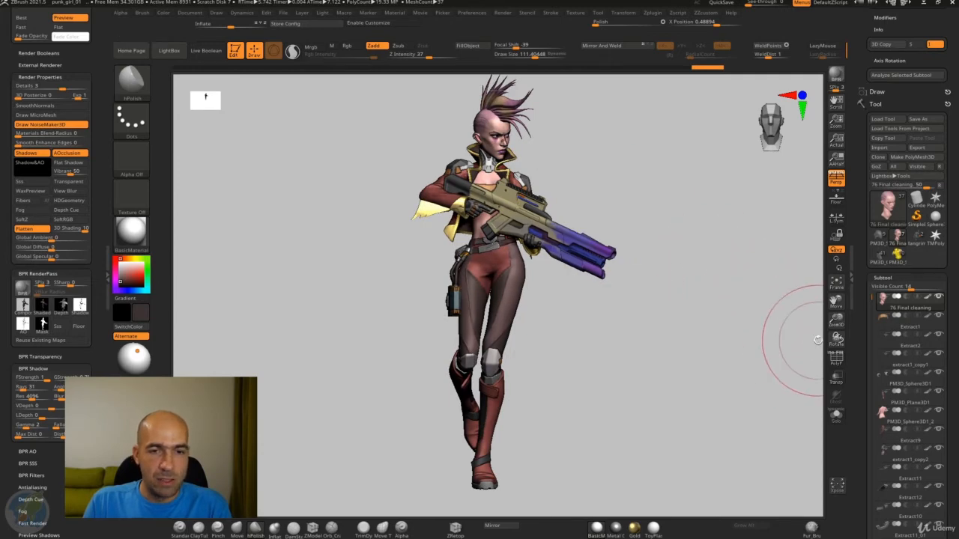
mouse_move(930, 301)
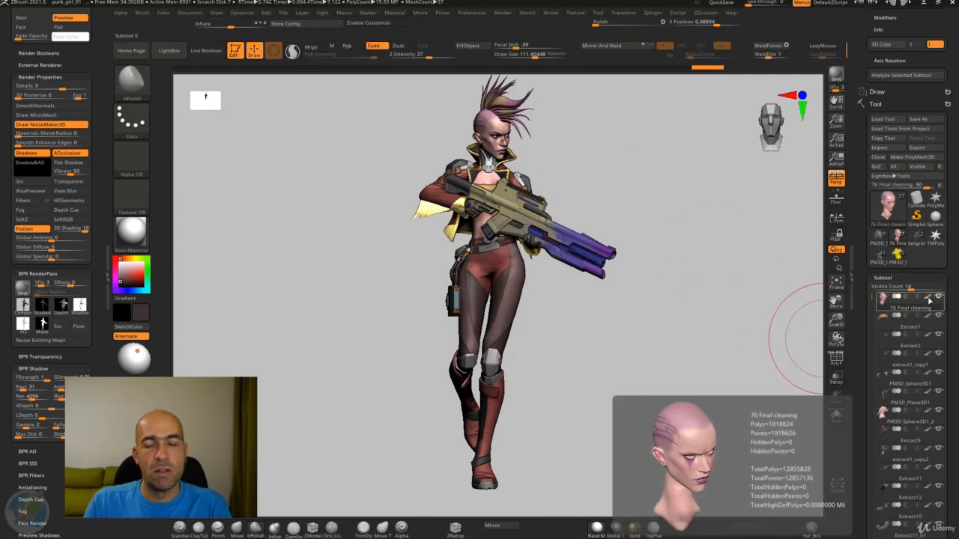
Turn off polypaint display on all subtools and set the current color to light gray, RGB 205.
key(shift)
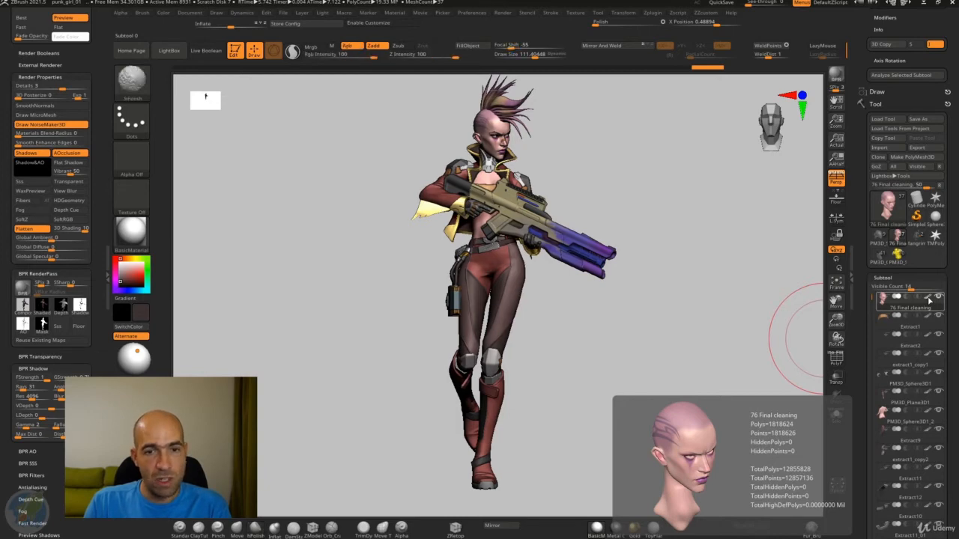
shift+click(929, 299)
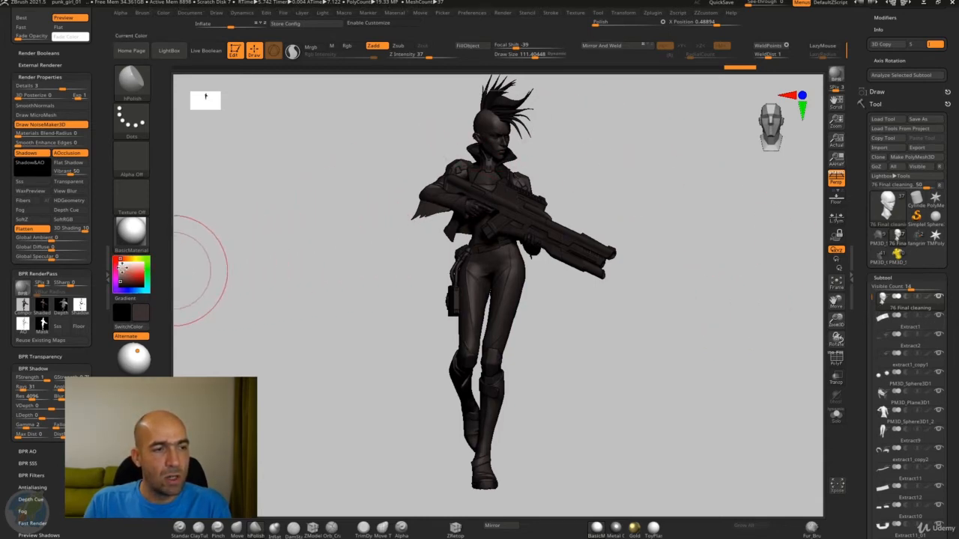
click(120, 266)
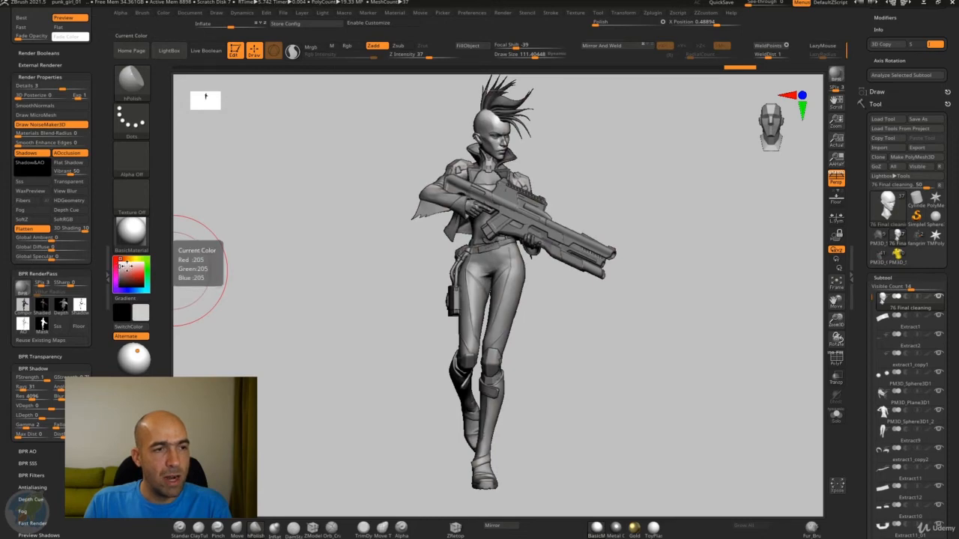
Compare the Gold, Metal 01 and BasicMaterial materials on the character, and switch it to the ReflectedMap material.
click(634, 528)
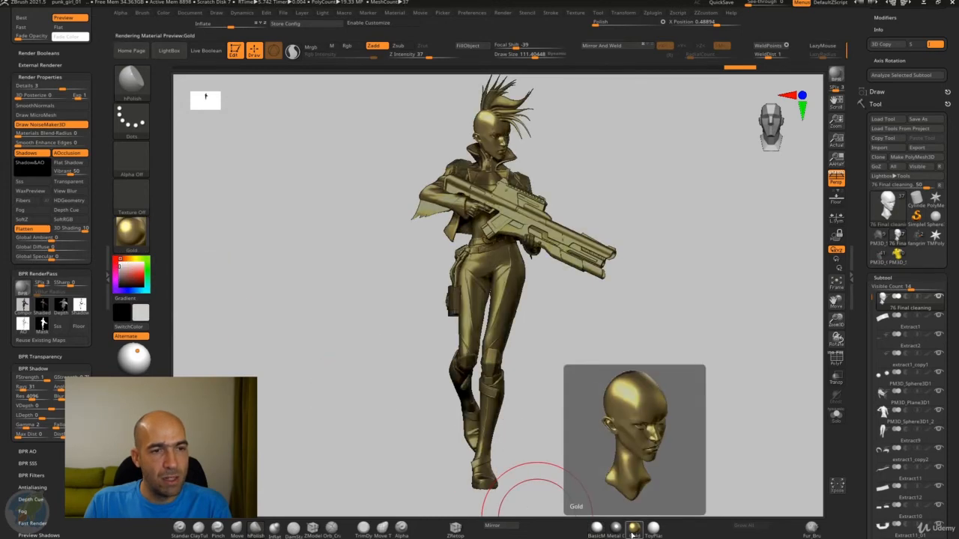
click(617, 530)
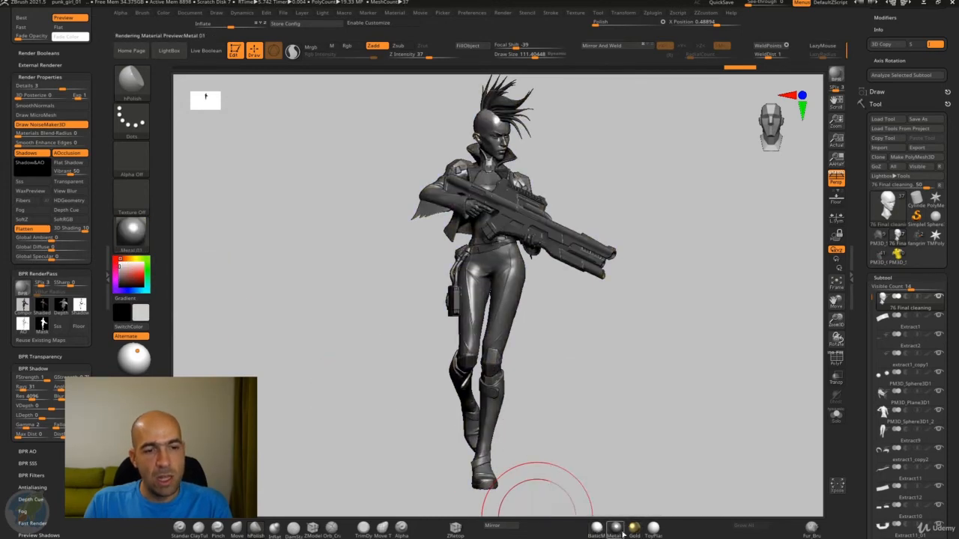
click(634, 528)
click(597, 529)
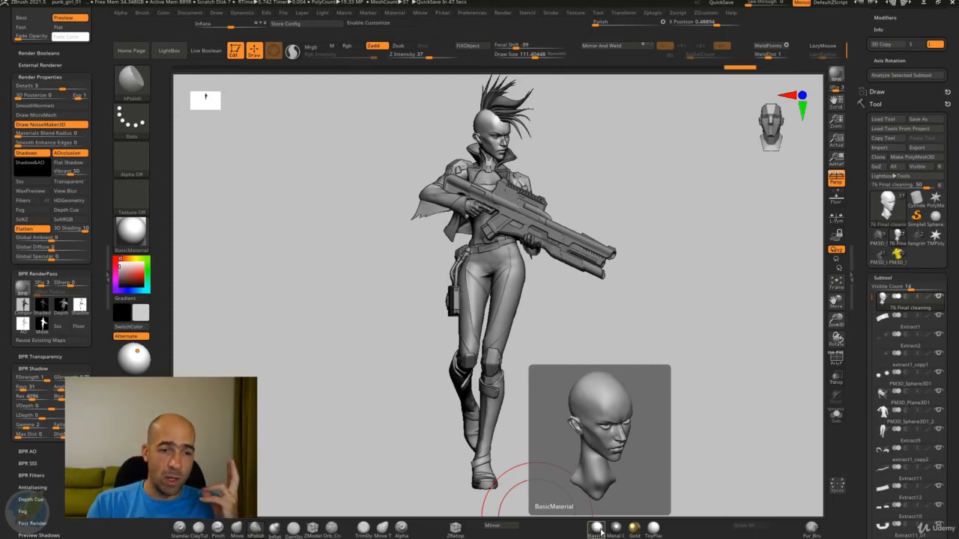
click(653, 529)
click(597, 436)
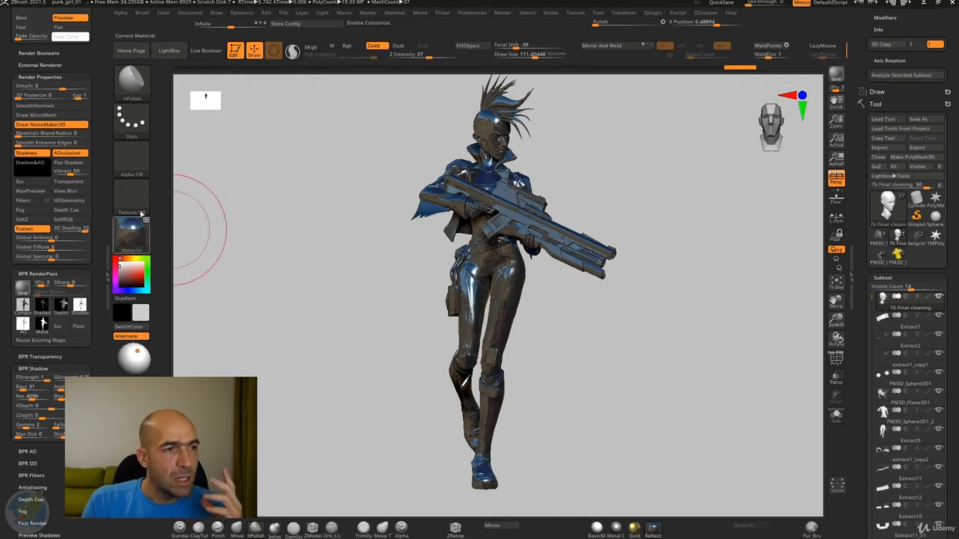
Disable ambient occlusion and shadows in the render properties, and run a BPR render of the chrome character.
click(78, 154)
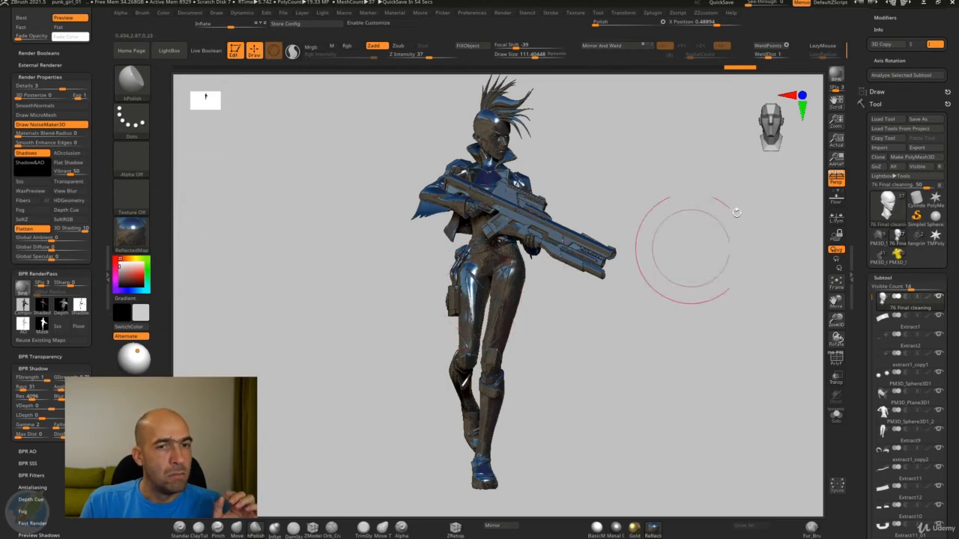
click(26, 153)
click(836, 74)
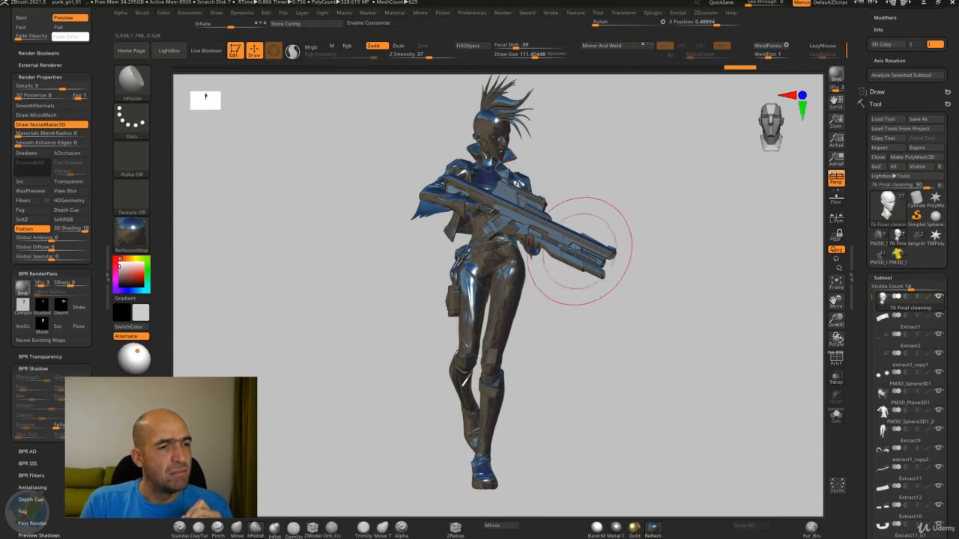
Shift the light placement slightly on the preview sphere, rerun the BPR render and check its passes.
drag(135, 352, 127, 357)
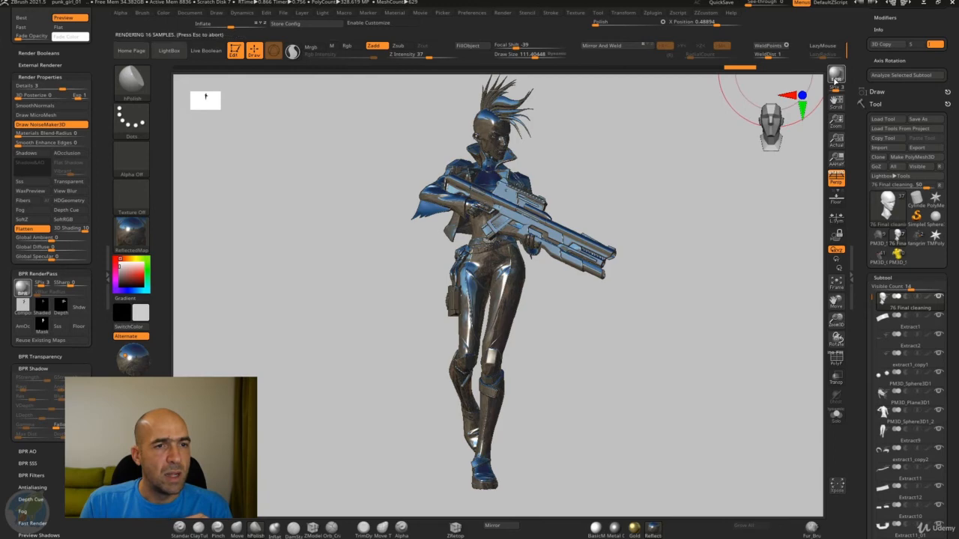
click(835, 77)
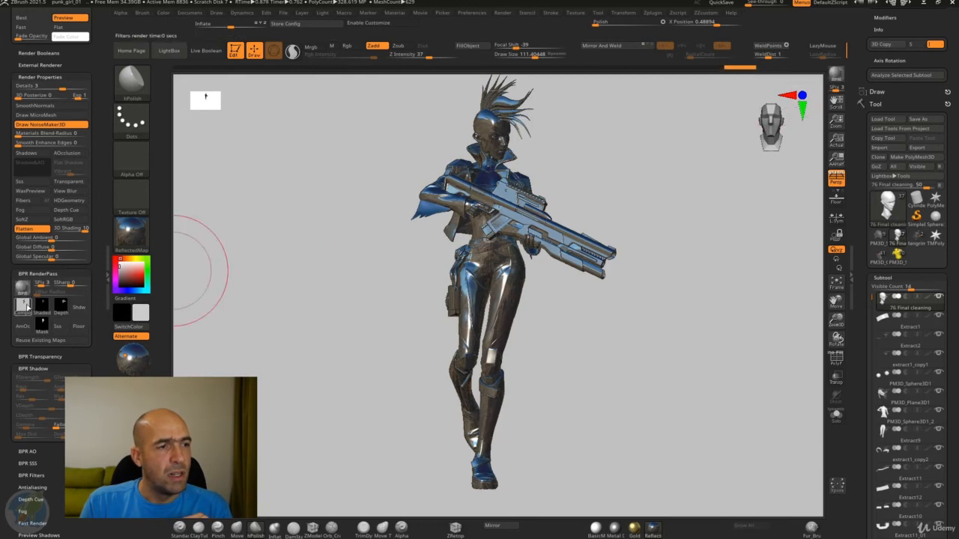
mouse_move(41, 305)
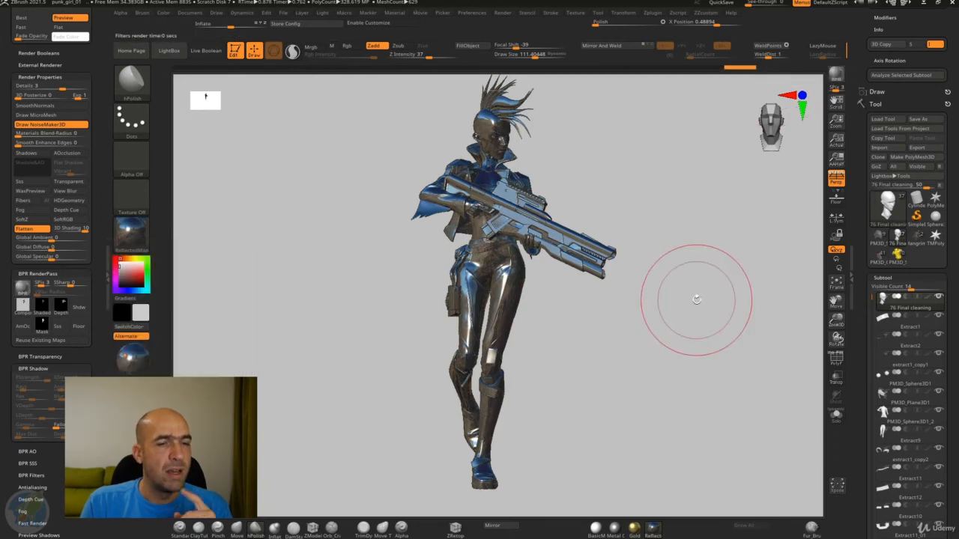
Restore the stored ZAppLink custom camera view and fit the whole character in the document display.
ctrl+right_drag(678, 338, 657, 340)
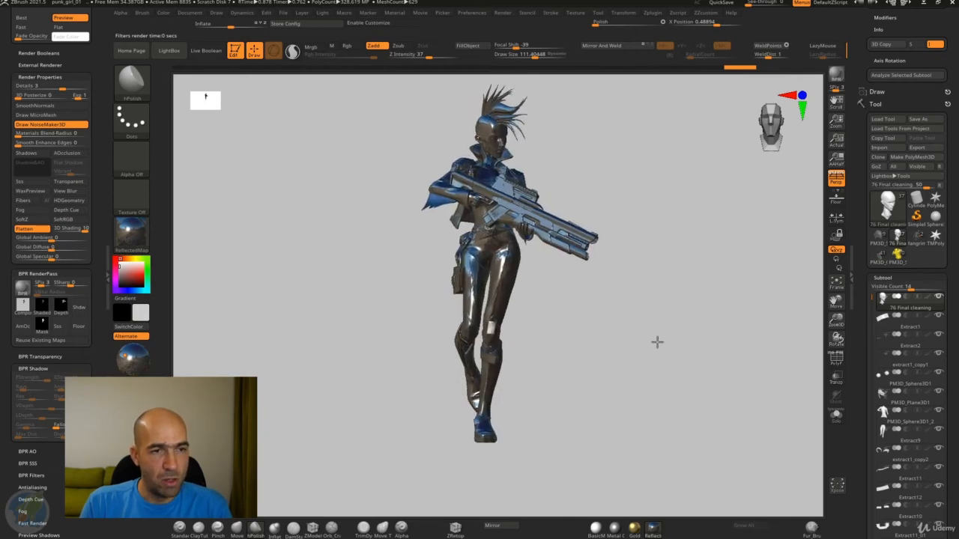
click(192, 13)
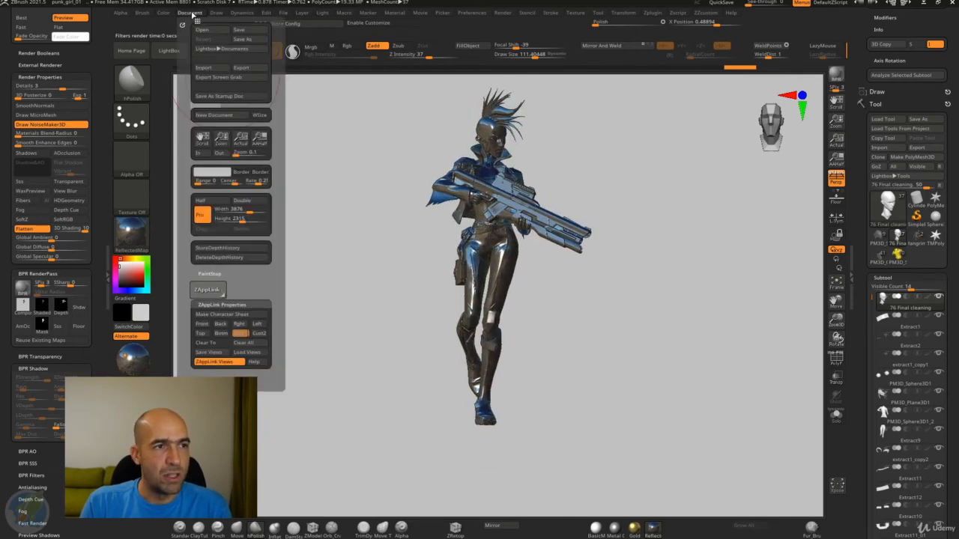
click(240, 333)
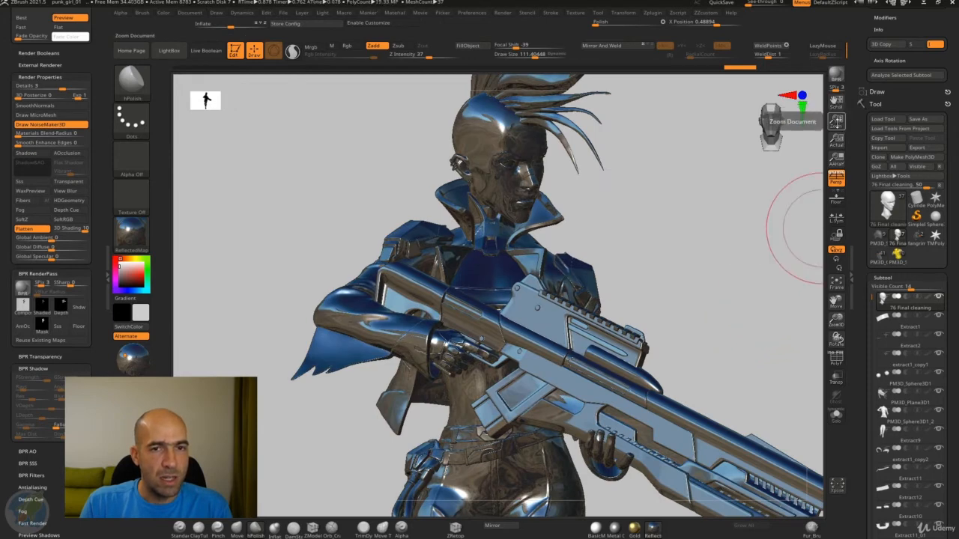
drag(836, 119, 798, 75)
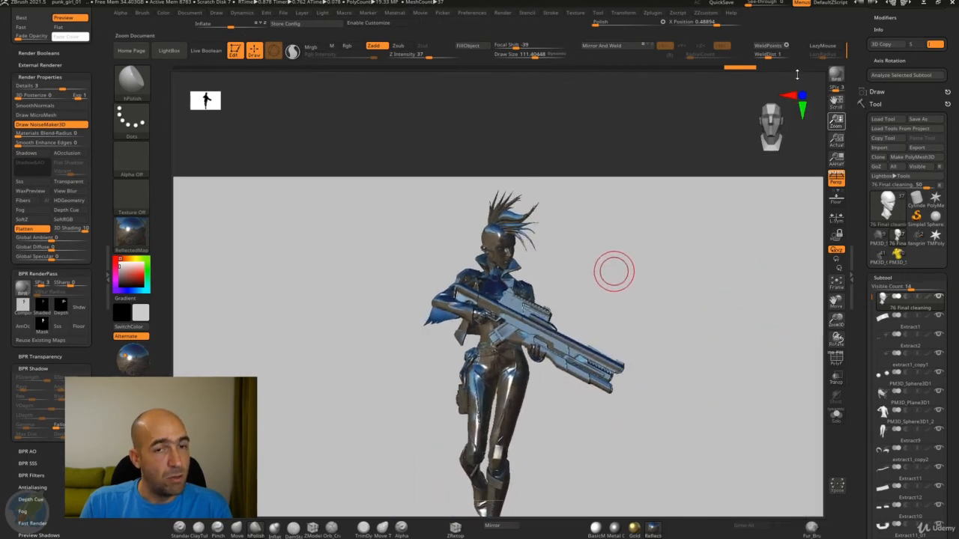
drag(828, 49, 834, 47)
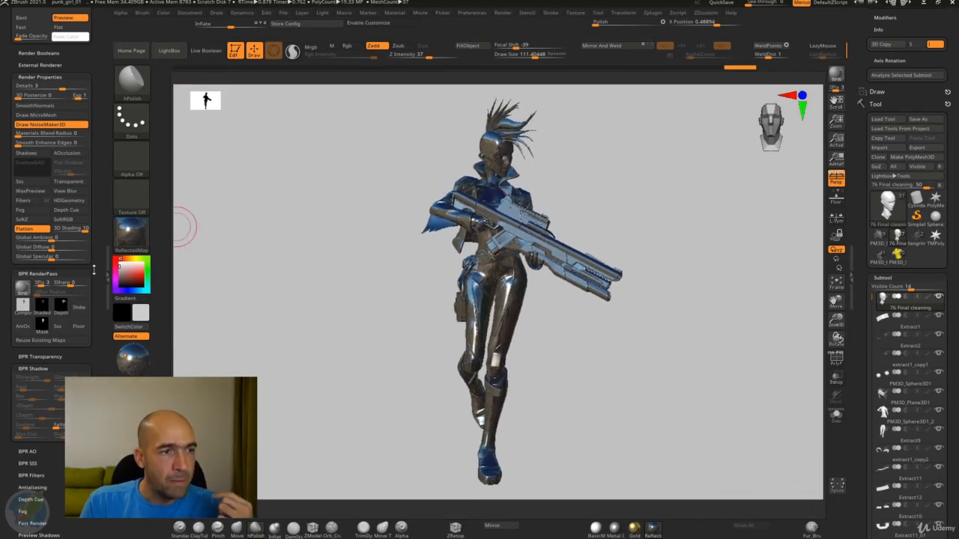
Run a BPR render and export the composite pass to the Render folder as BPR_Chrome.psd.
click(836, 76)
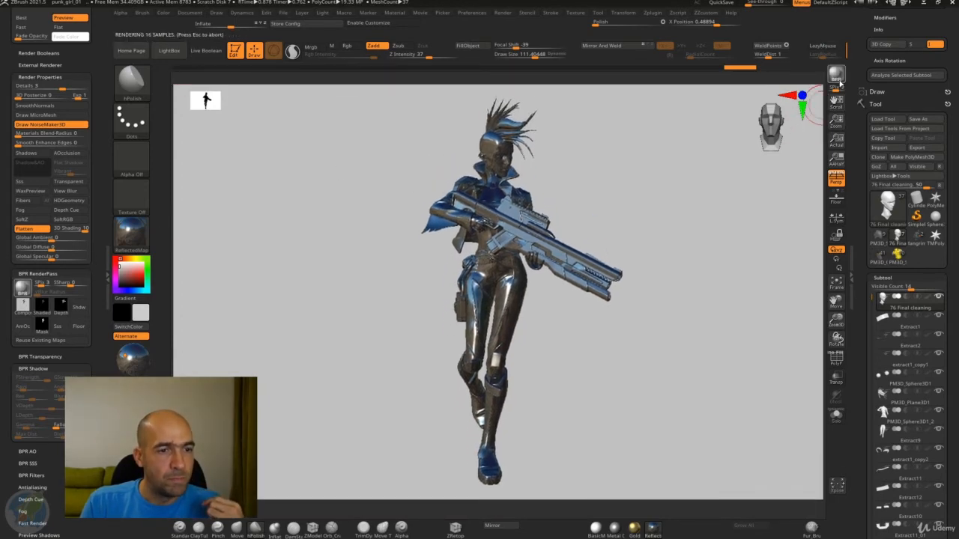
click(22, 304)
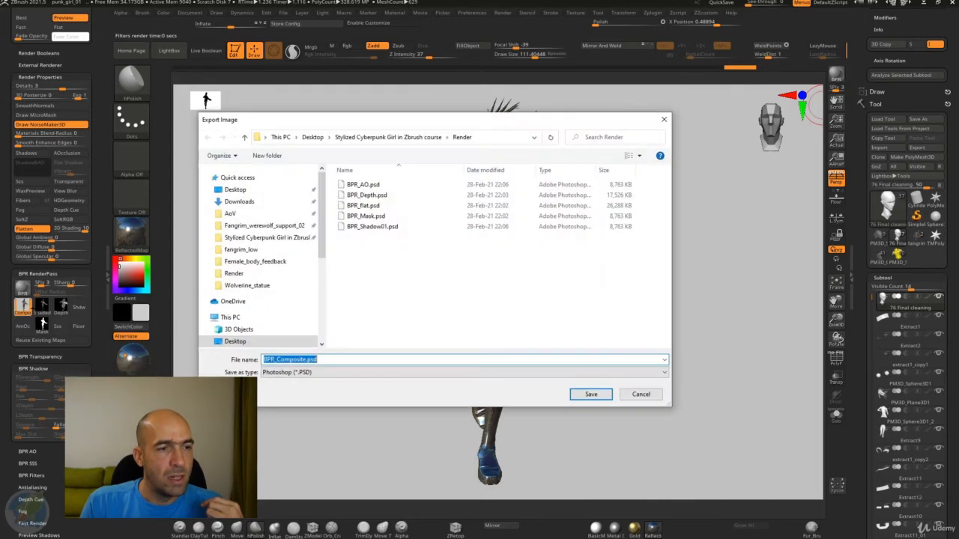
mouse_move(264, 360)
mouse_down()
mouse_move(308, 359)
mouse_move(281, 359)
mouse_up()
text(hro)
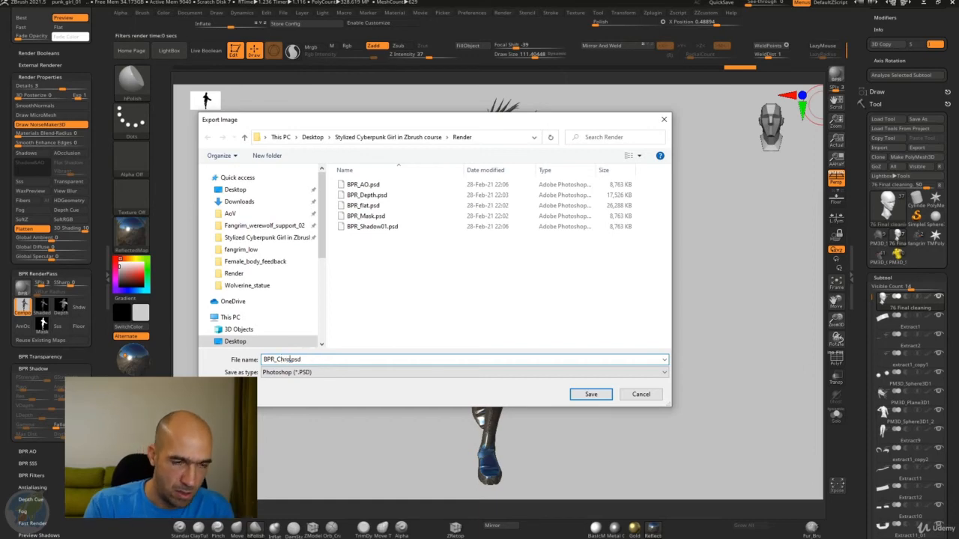
click(590, 394)
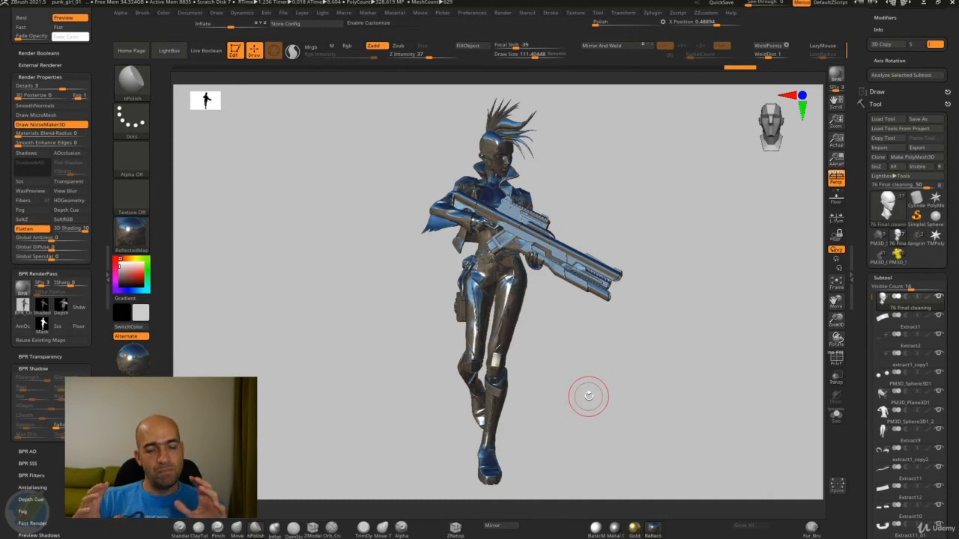
Consult the reference image overlay, and place a pale yellow light behind the character as a rim light.
key(shift+z)
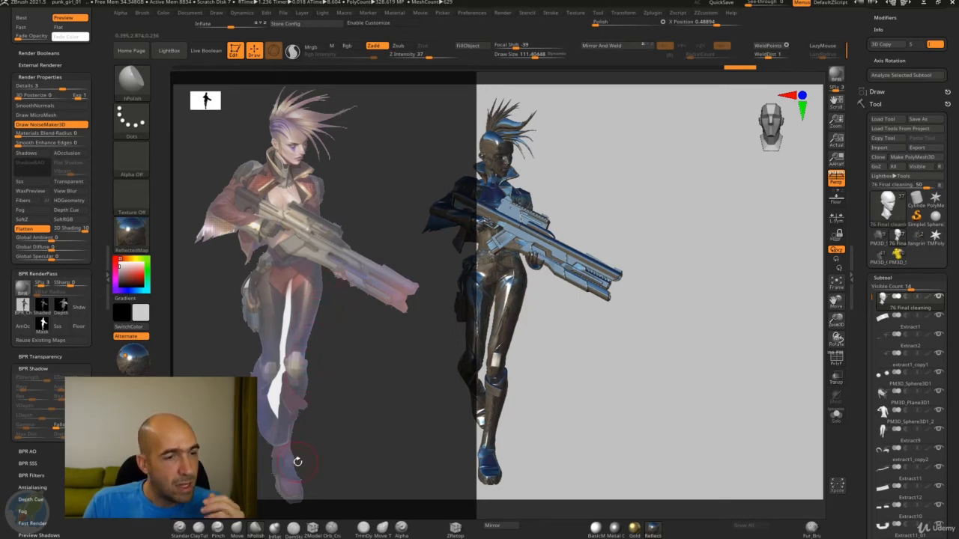
key(shift+z)
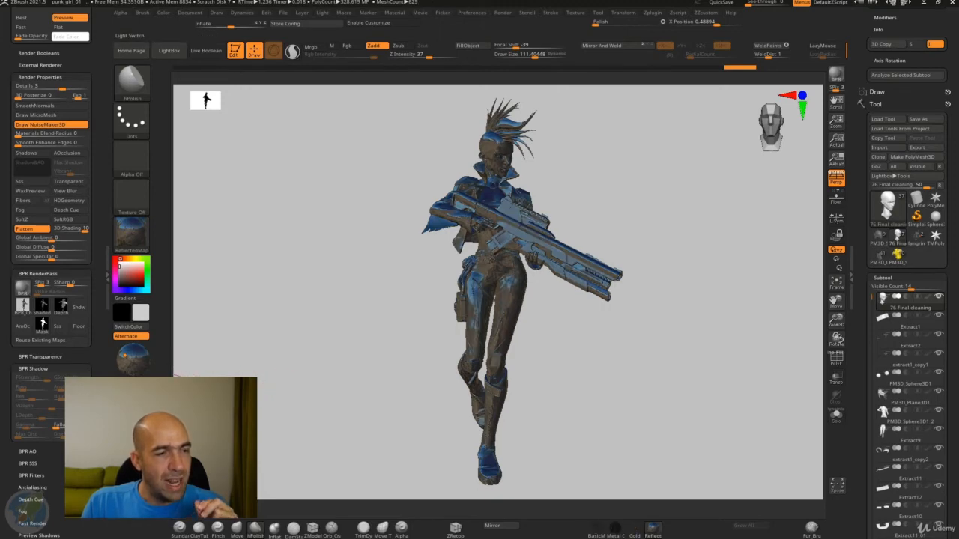
click(143, 367)
drag(142, 368, 142, 361)
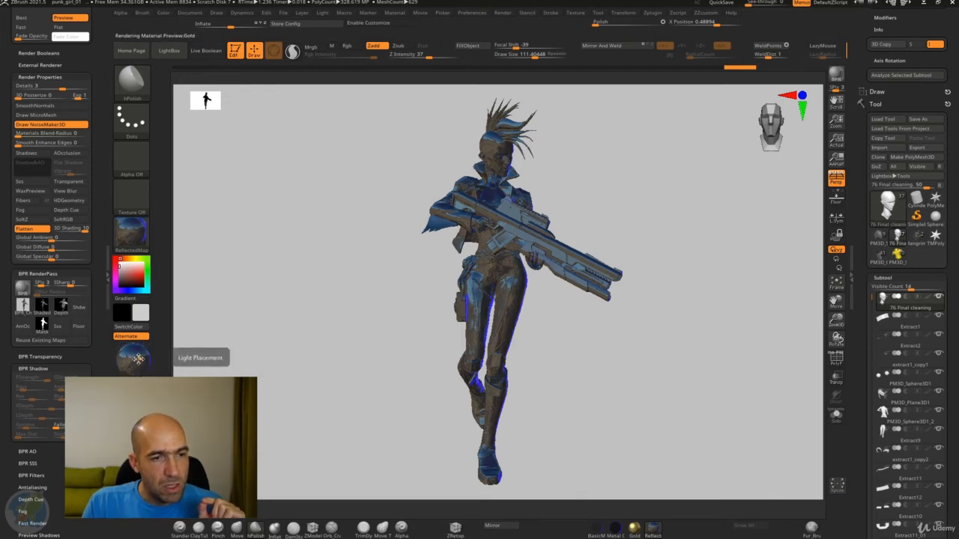
drag(137, 359, 133, 358)
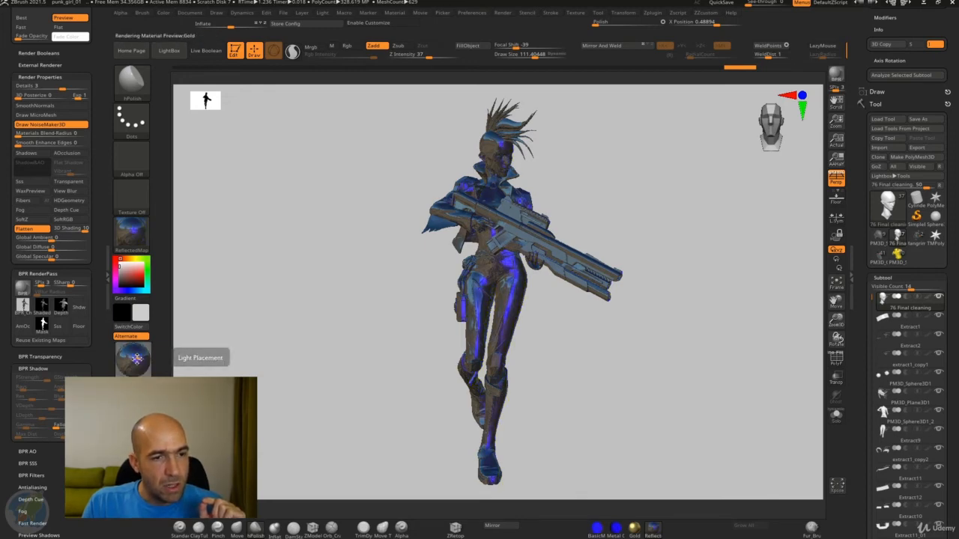
click(137, 359)
click(129, 387)
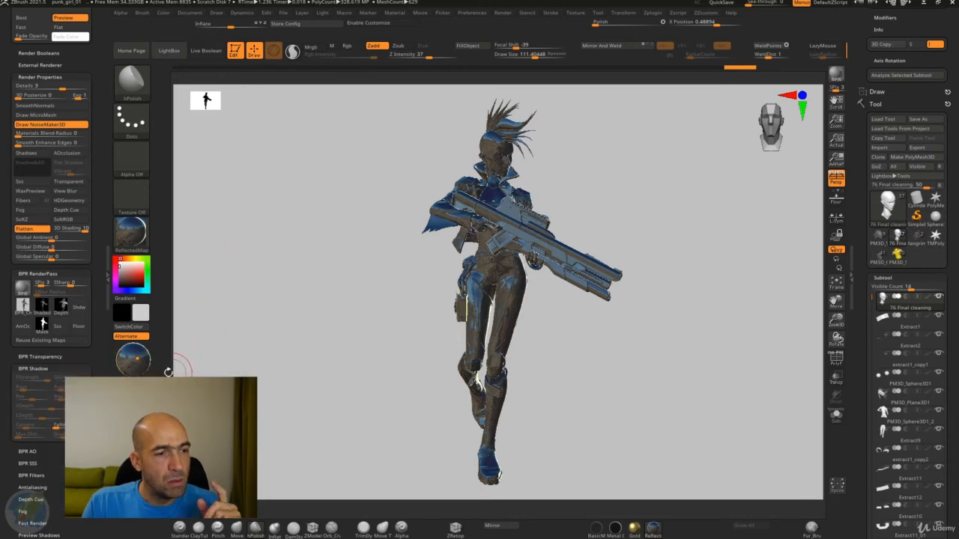
drag(135, 359, 139, 359)
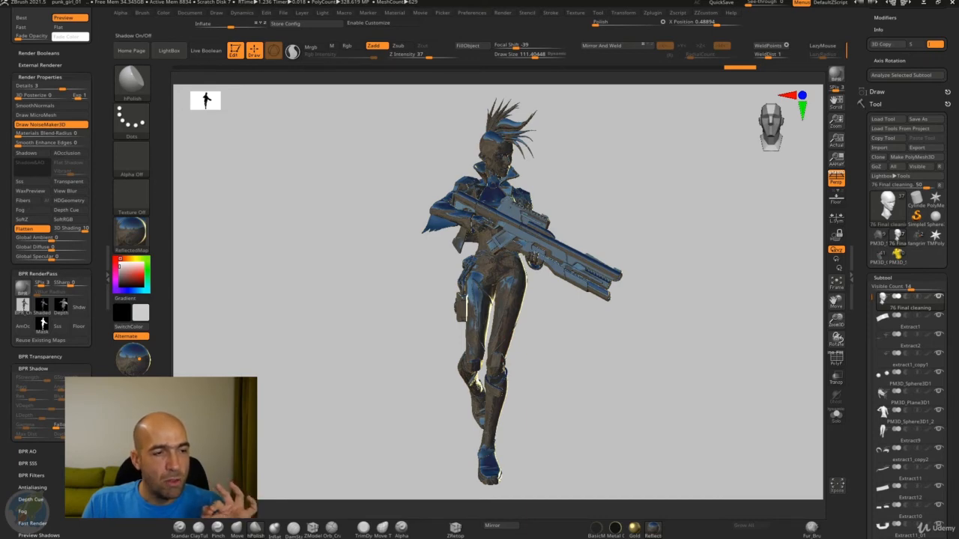
Run a BPR render of the rim-lit character, and rerun it with Shadows turned on.
click(836, 75)
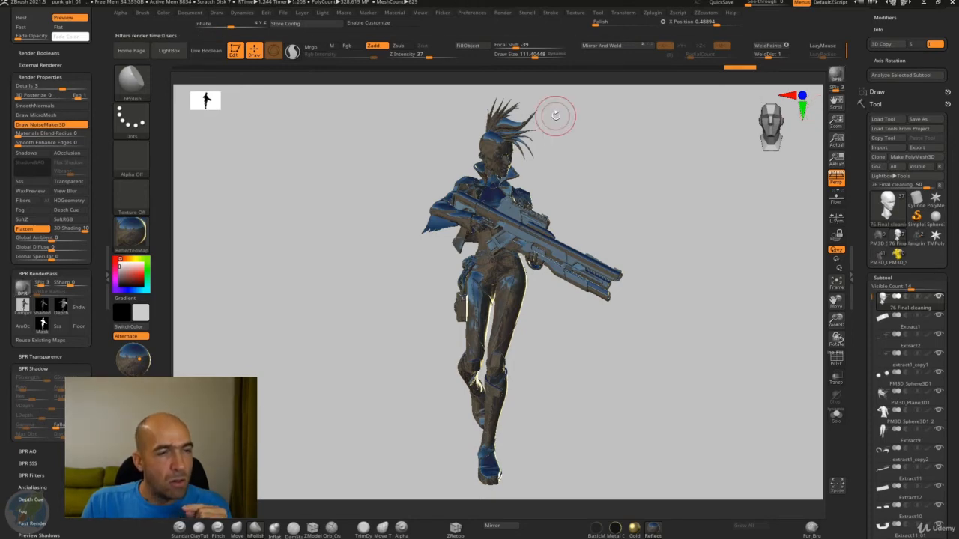
mouse_move(45, 309)
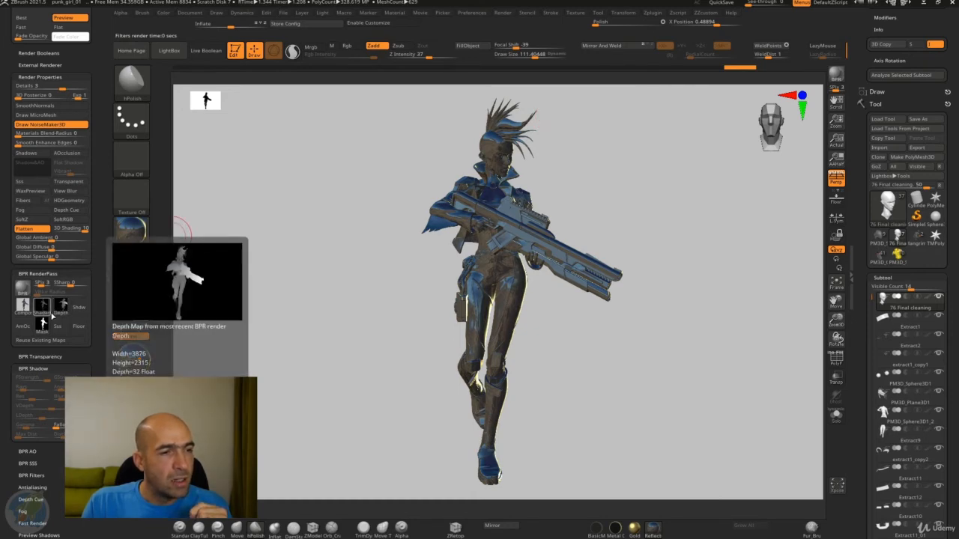
click(105, 195)
drag(98, 165, 97, 238)
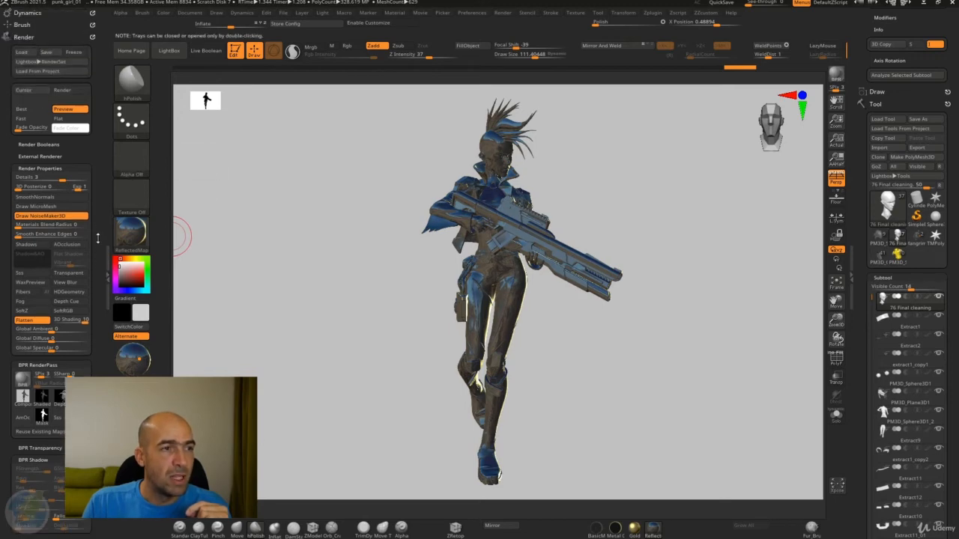
click(25, 245)
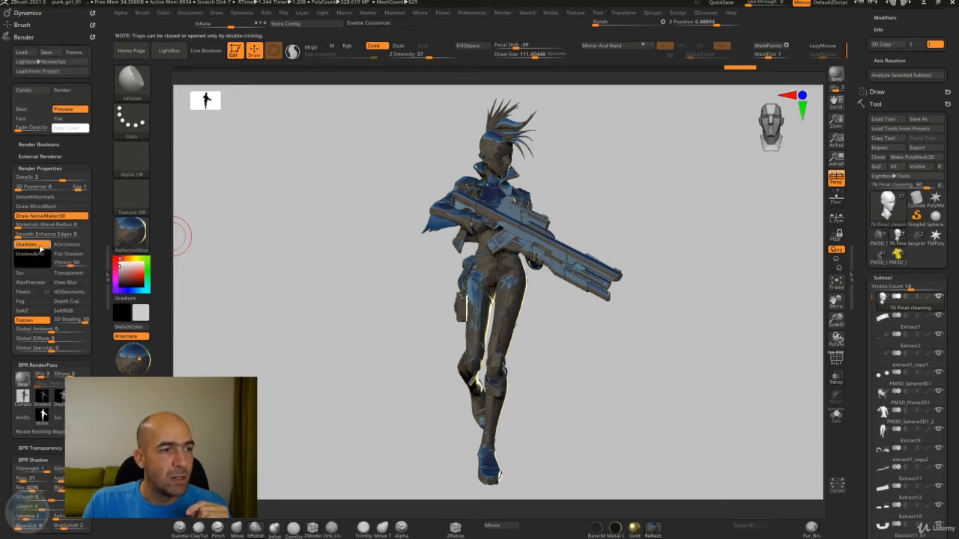
click(831, 74)
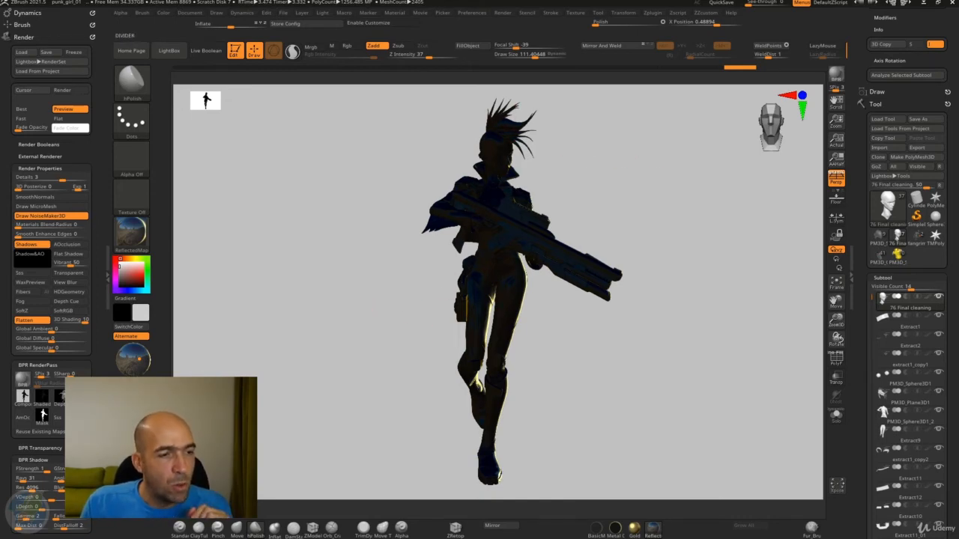
Export the Shaded pass of the rim-lit render to the Render folder as BPR_Rim_right.psd.
mouse_move(42, 397)
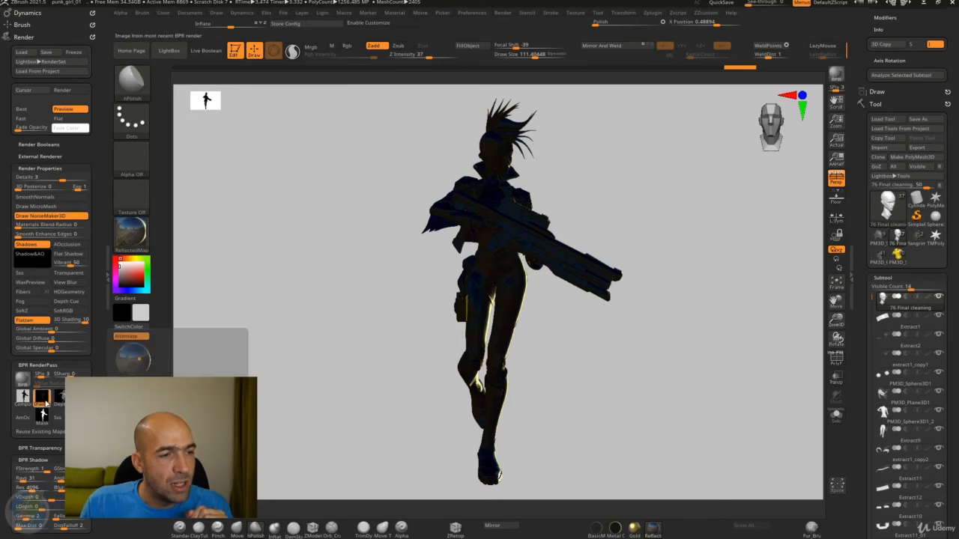
click(43, 399)
click(297, 360)
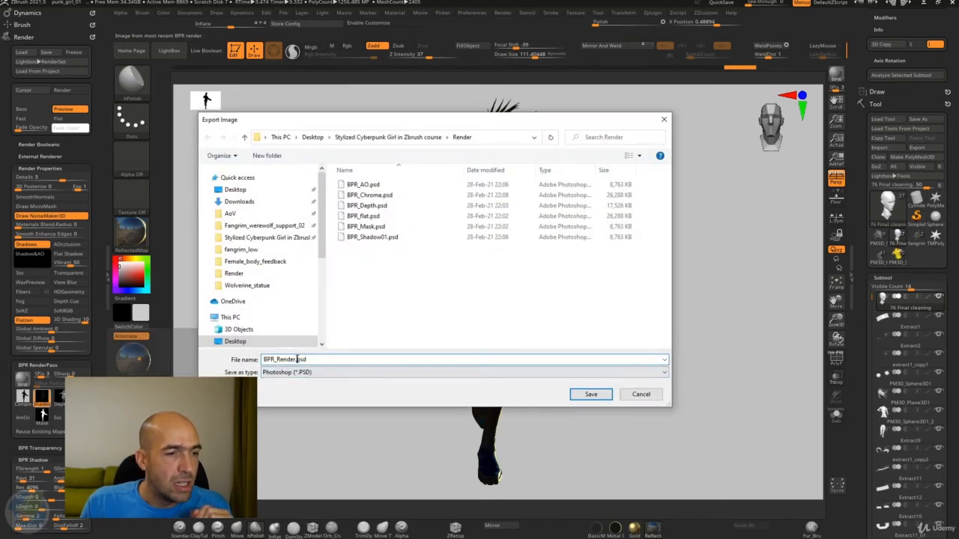
drag(297, 359, 281, 360)
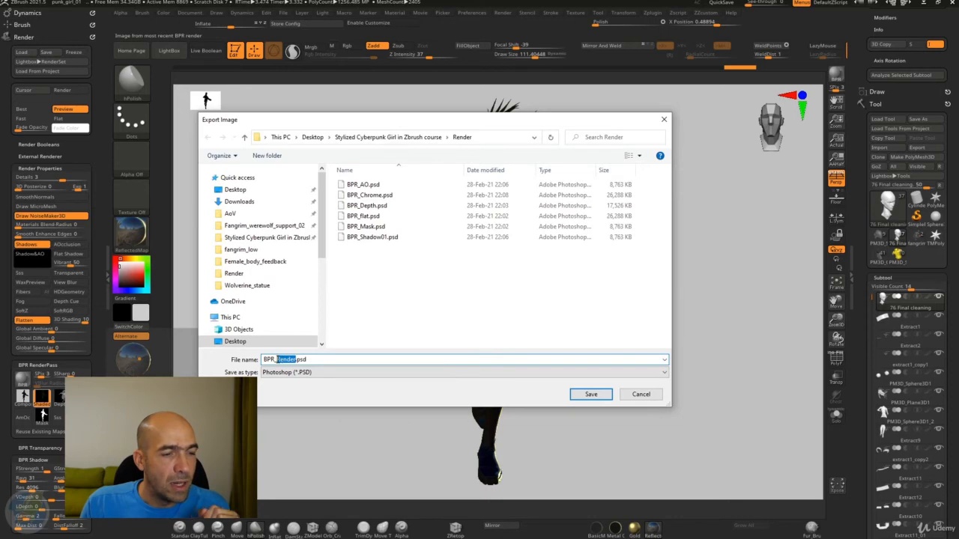
text(Rim_right)
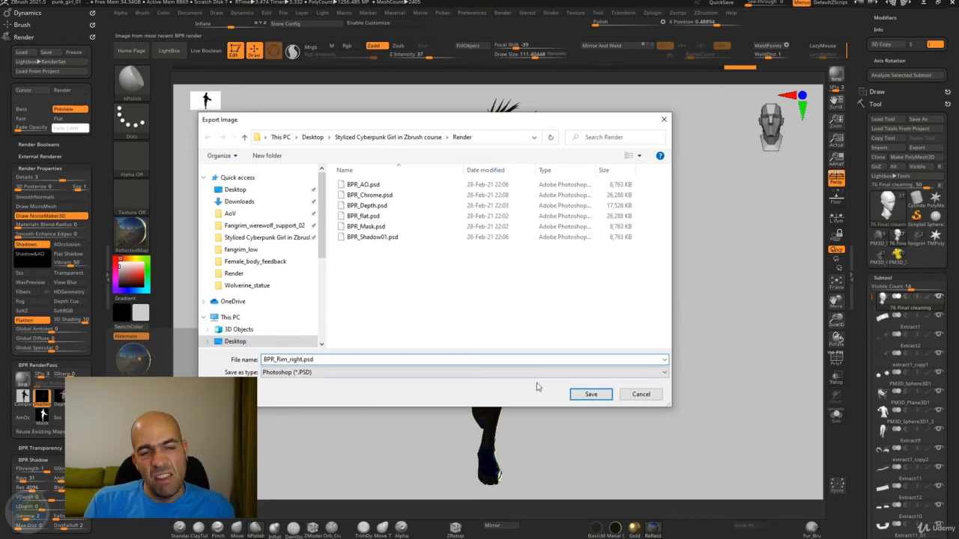
click(590, 394)
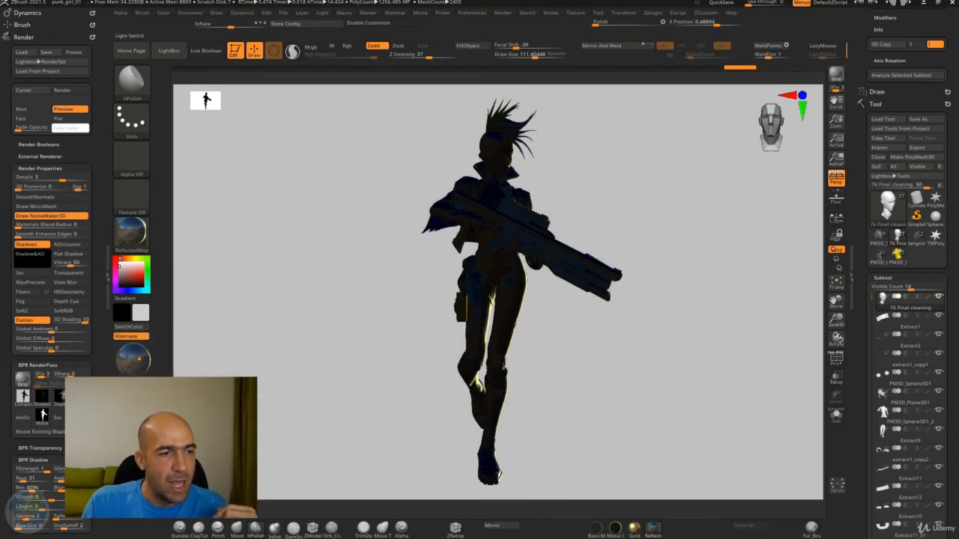
Move the yellow rim light to the opposite side behind the character and run another BPR render.
click(133, 359)
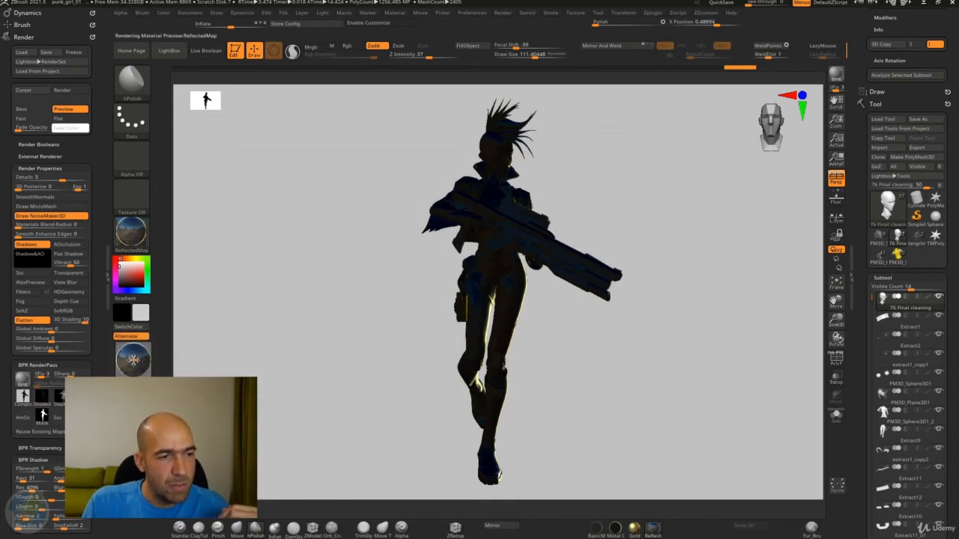
click(131, 360)
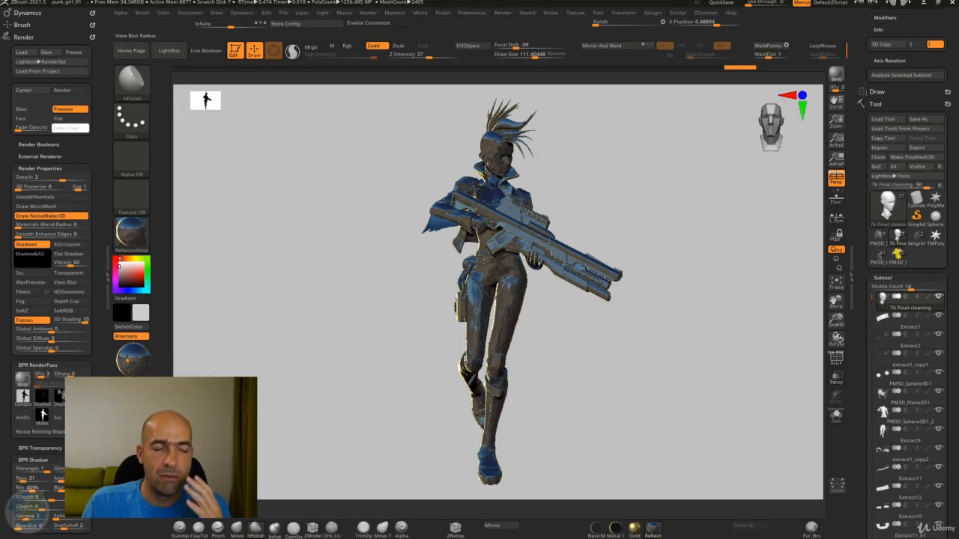
click(836, 75)
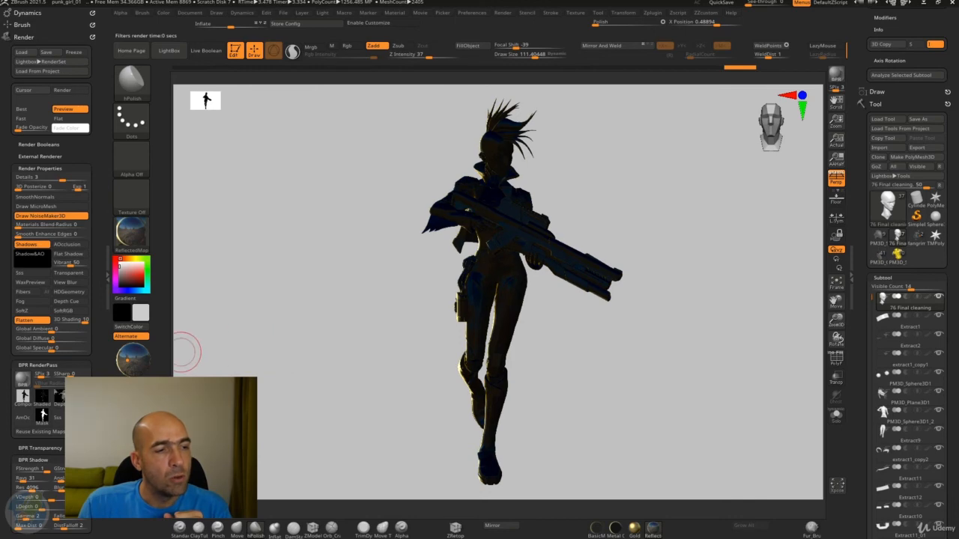
Export the Shaded pass of the second rim-light render to the Render folder as BPR_Rim_left.psd.
click(43, 397)
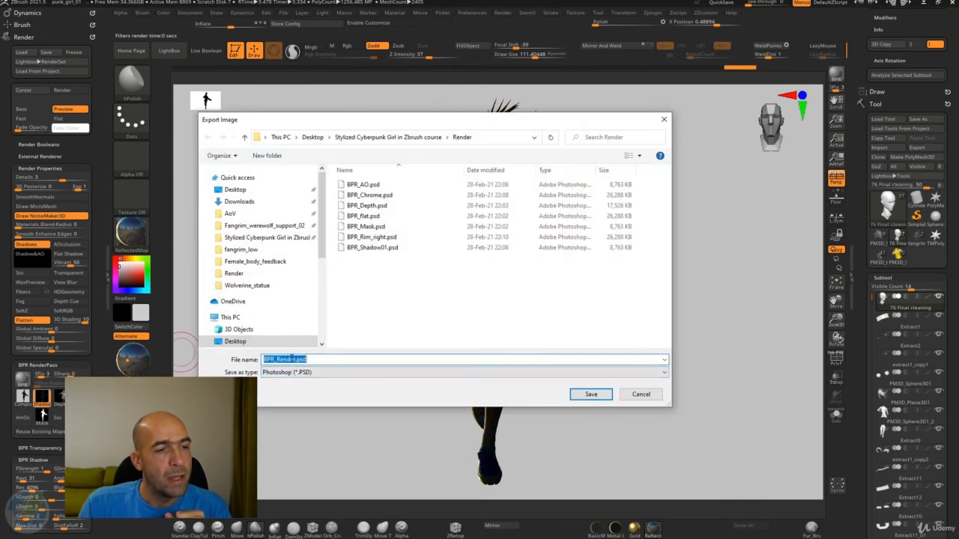
click(388, 236)
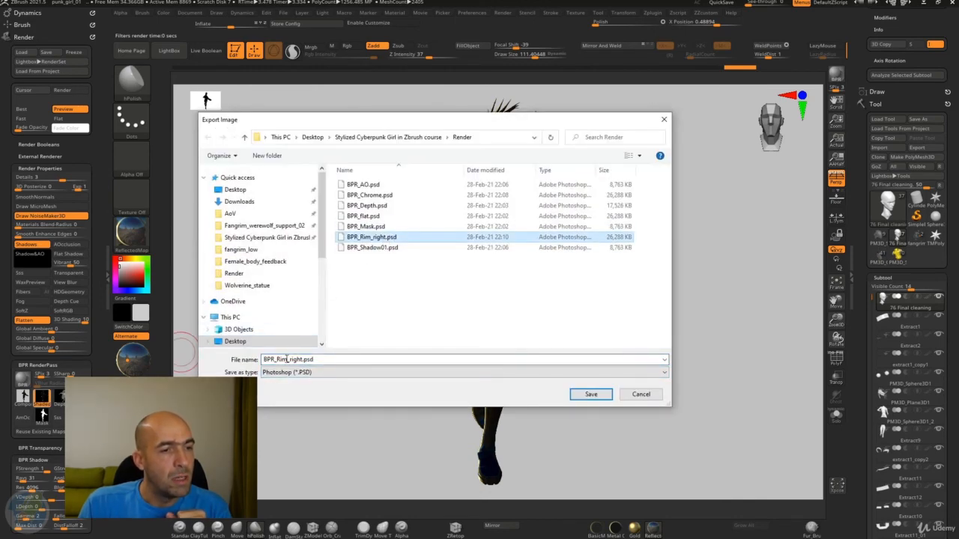
click(292, 360)
click(302, 359)
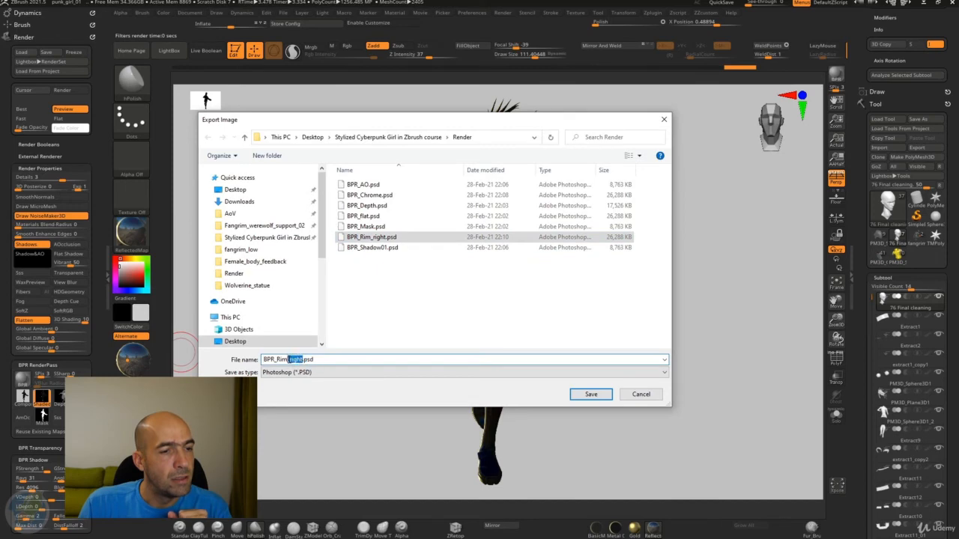
text(lef)
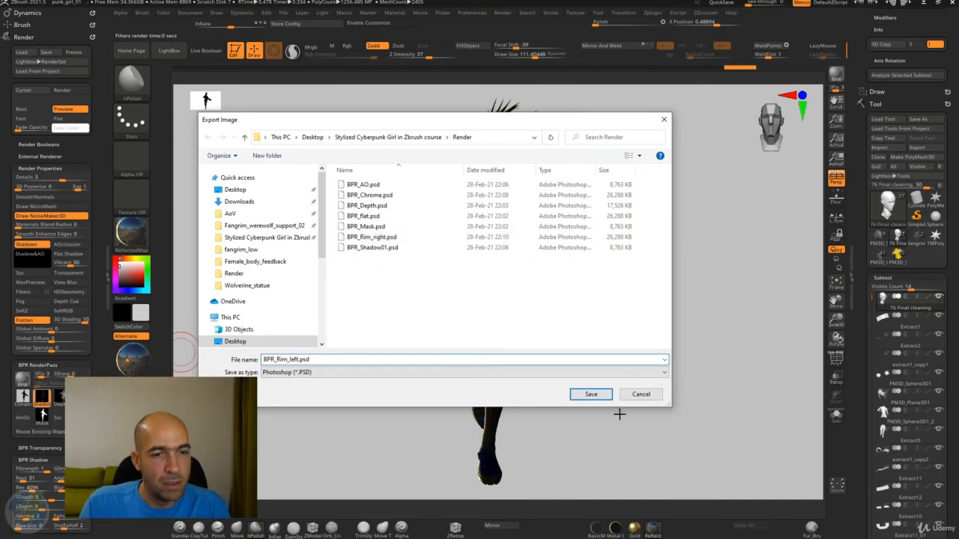
click(599, 397)
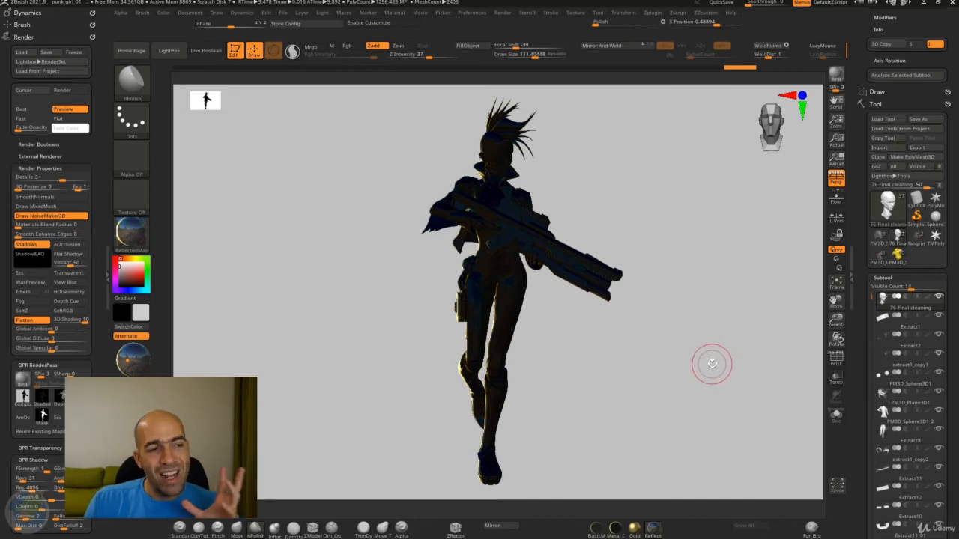
Turn Shadows off and enable PolyFrame, with Flat Color as the character's material.
click(27, 247)
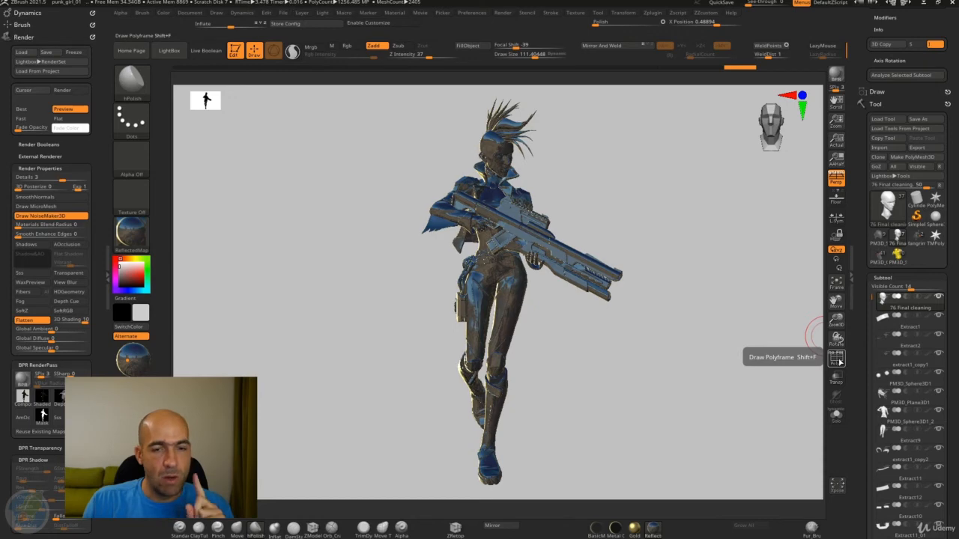
click(838, 361)
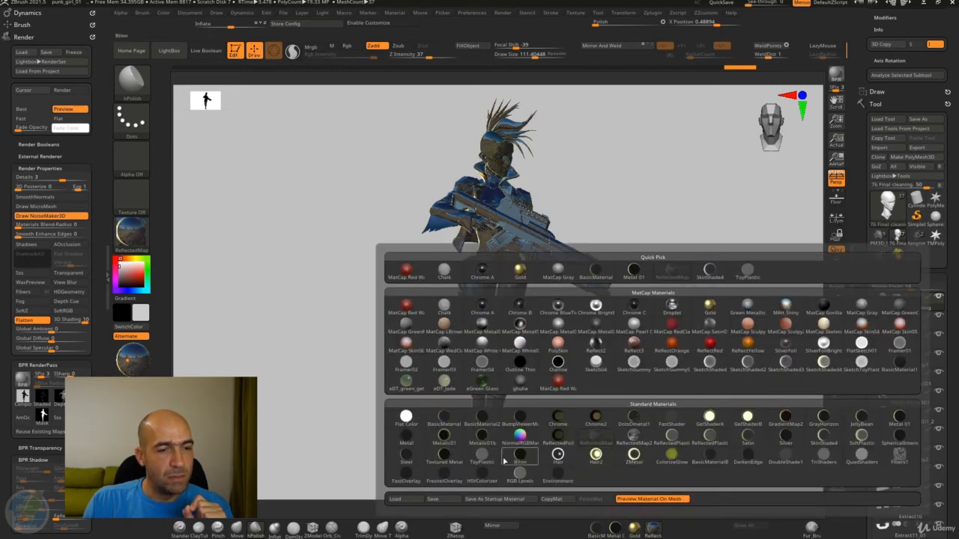
click(405, 417)
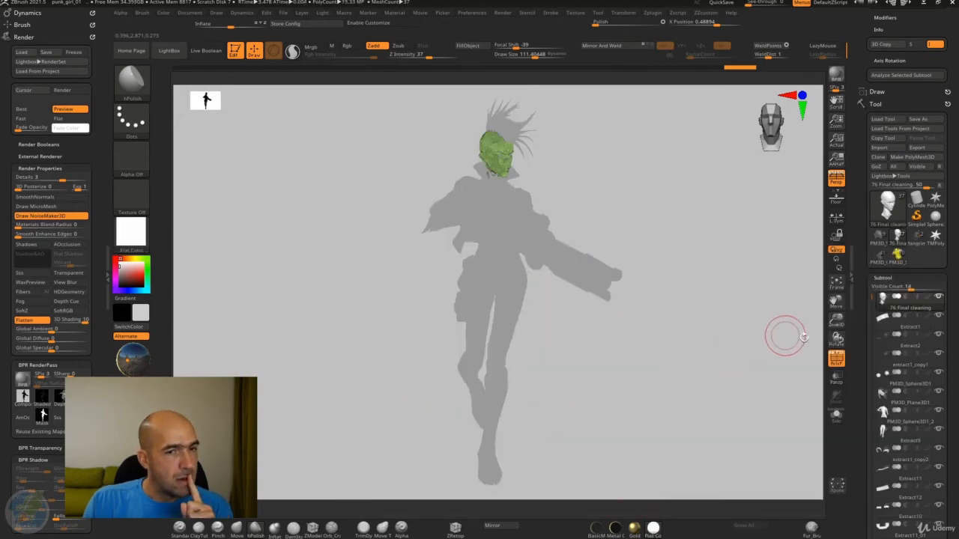
Switch off the wireframe lines of the PolyFrame display while keeping its polygroup fill colours.
click(837, 358)
click(839, 354)
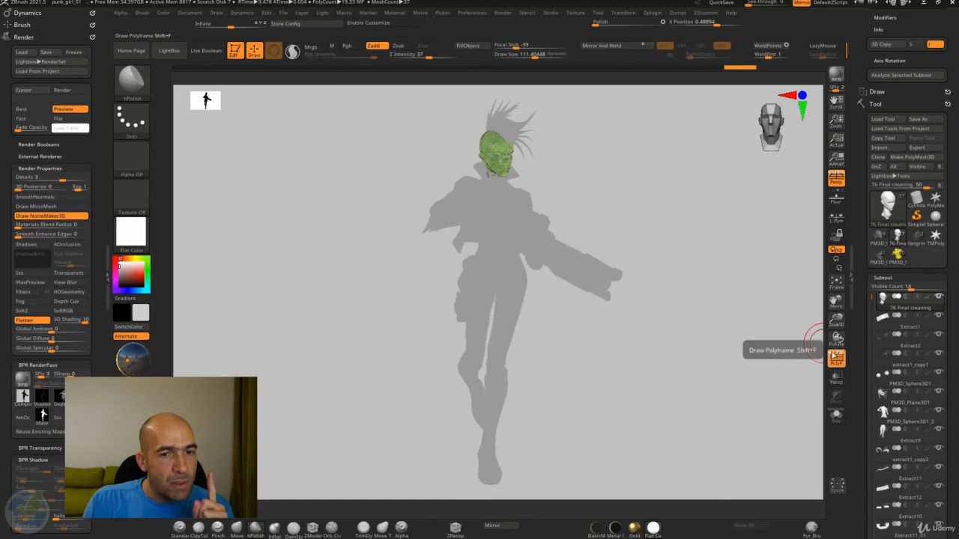
click(831, 354)
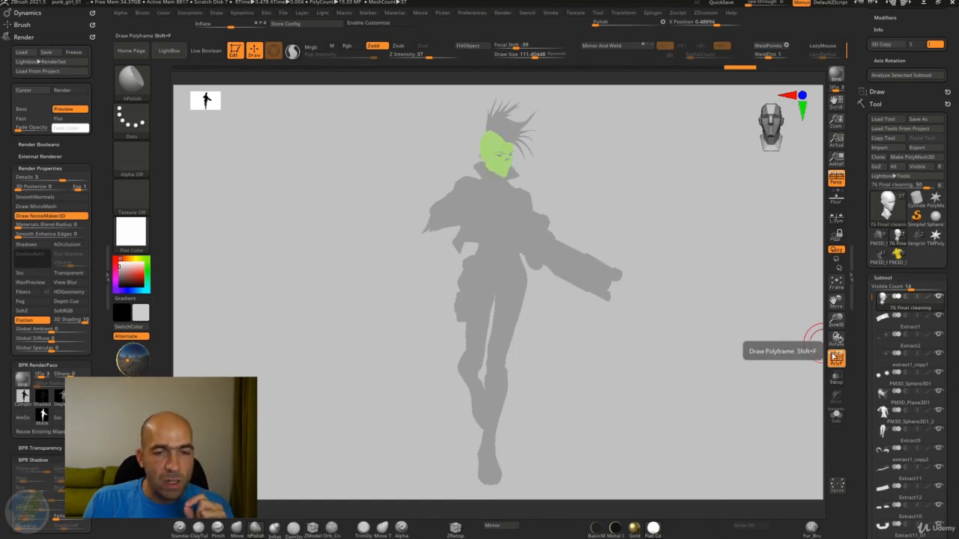
Compare the head's polygroup display with and without wireframe lines, at full-figure scale and up close.
click(834, 355)
click(834, 355)
click(833, 355)
click(834, 355)
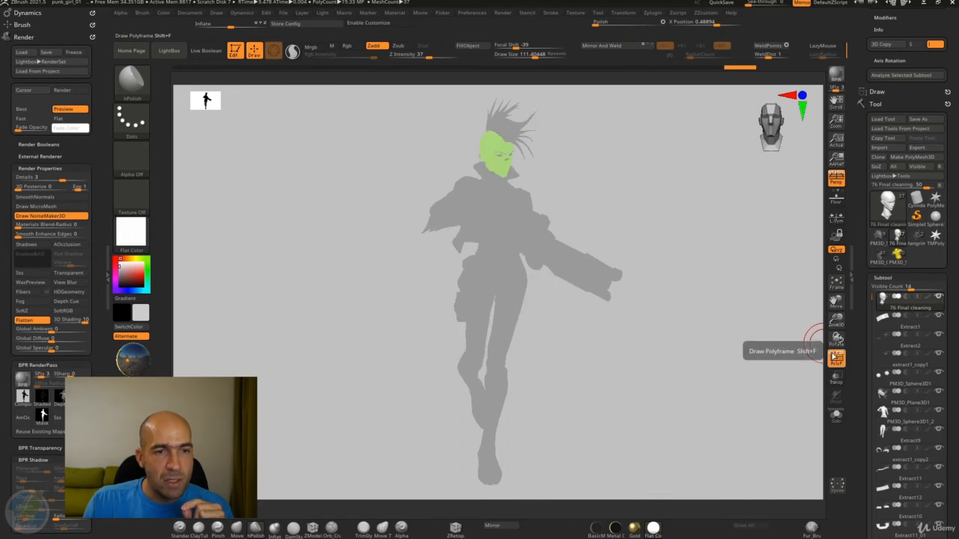
click(834, 356)
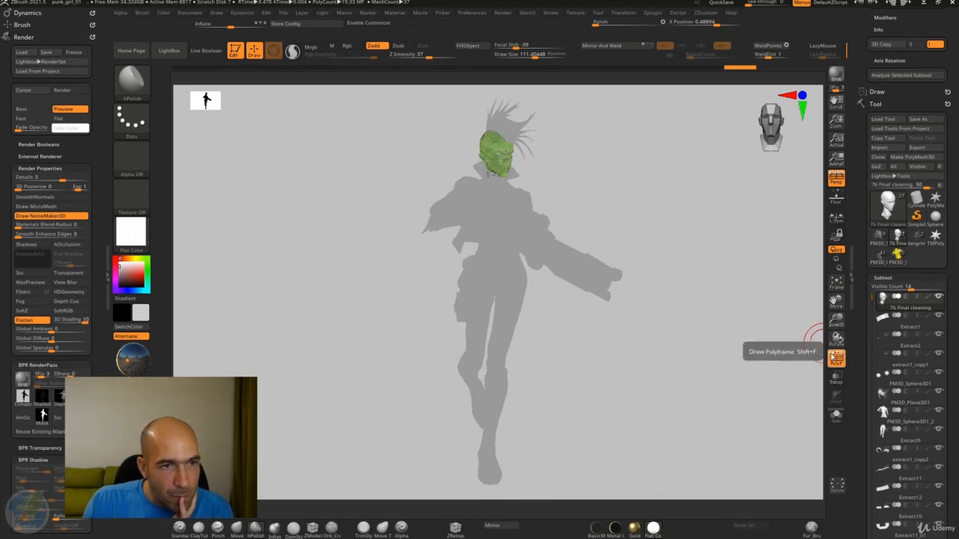
click(834, 358)
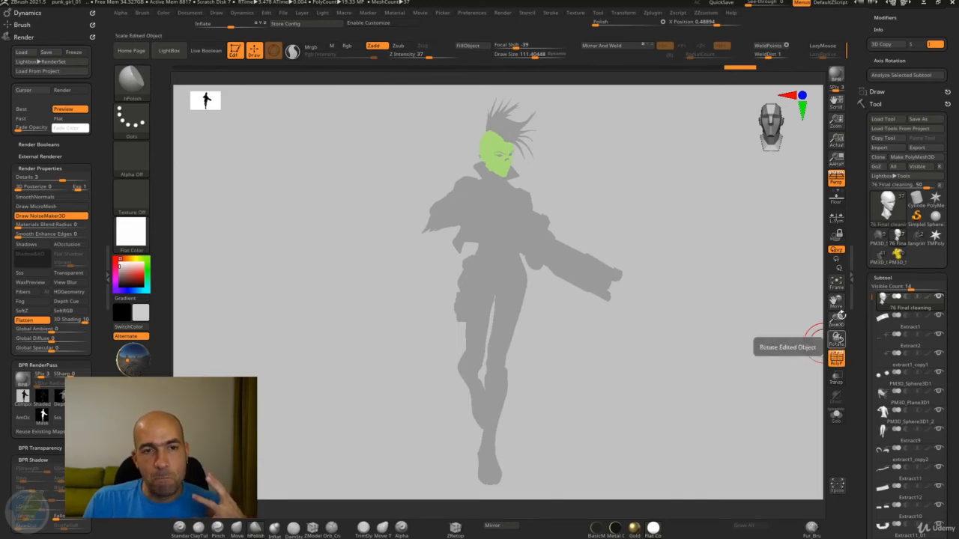
mouse_move(836, 119)
mouse_down()
mouse_move(836, 96)
mouse_move(836, 124)
mouse_up()
click(836, 357)
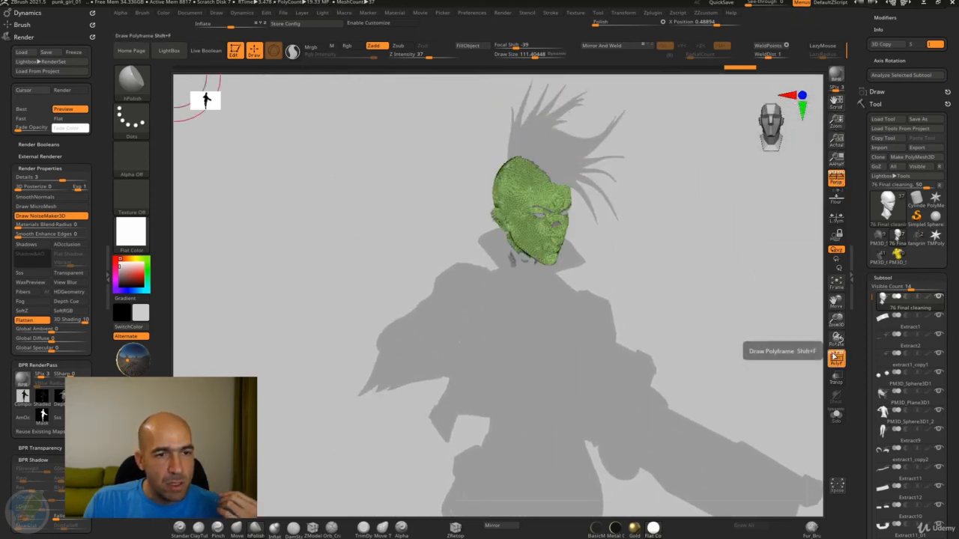
click(836, 357)
click(836, 358)
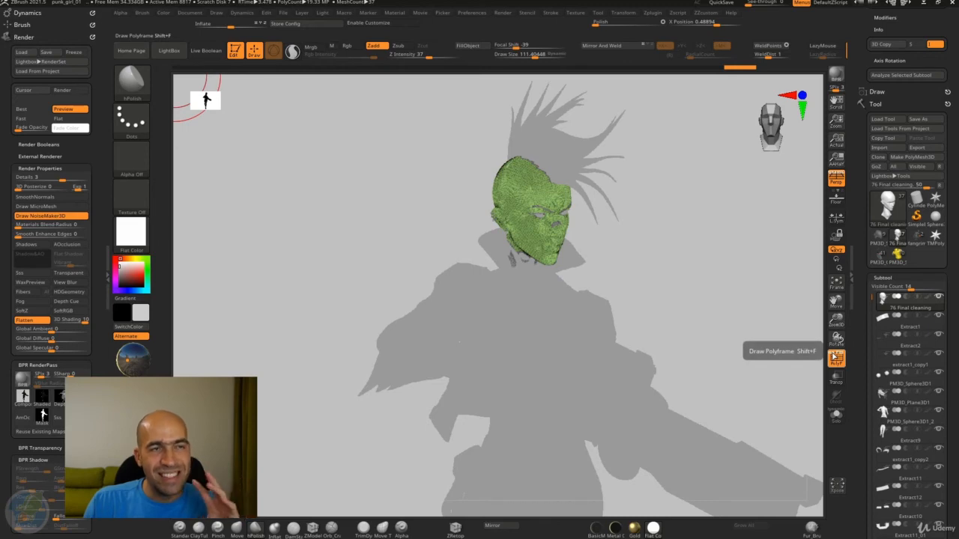
click(836, 357)
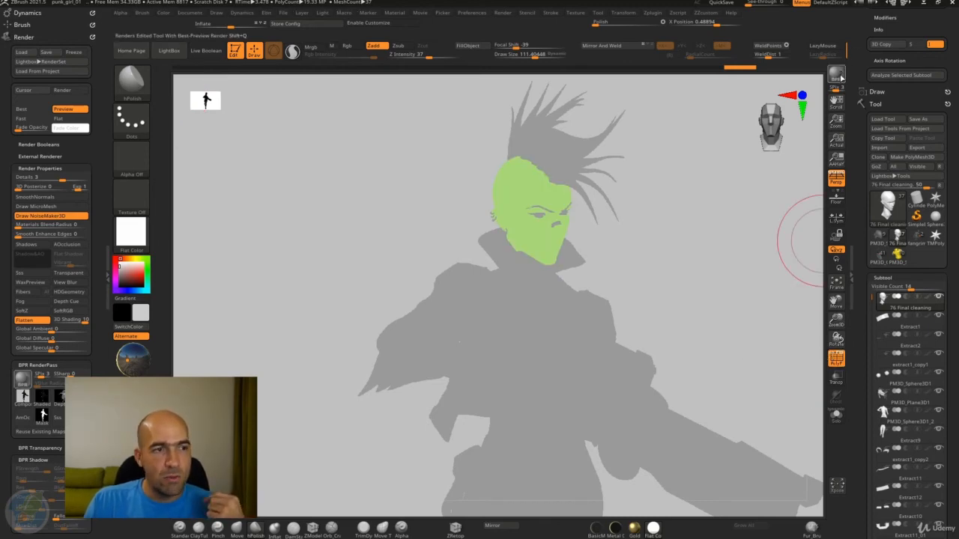
Run a BPR render of the flat polygroup colours and inspect the result across the whole figure.
key(shift+r)
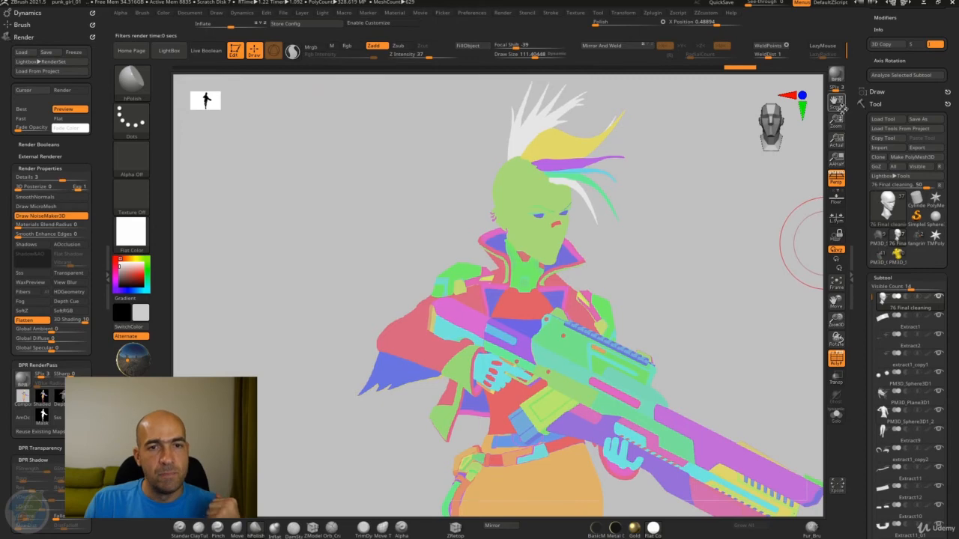
drag(835, 104, 836, 74)
drag(836, 121, 835, 46)
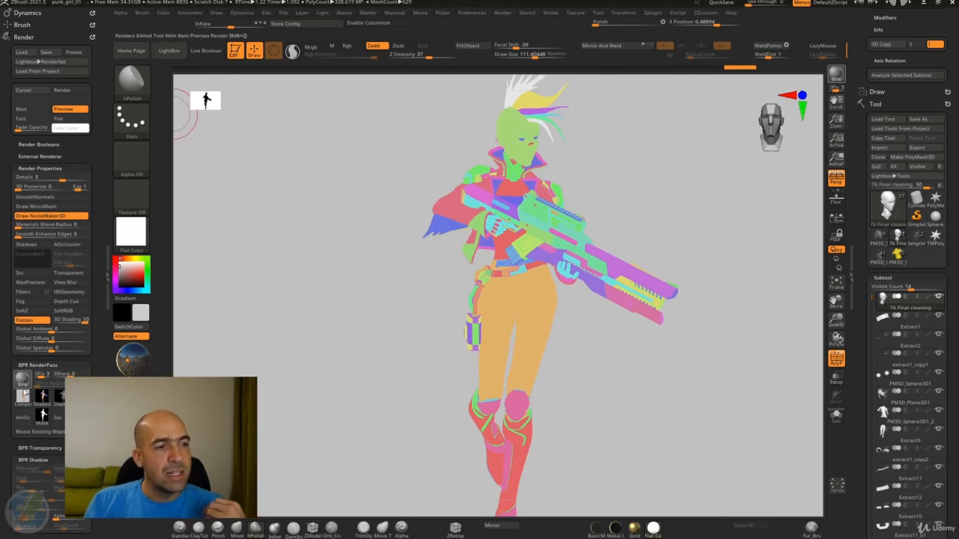
Export the Composite pass of the polygroup colour render to the Render folder as BPR_Clown.psd.
mouse_move(23, 396)
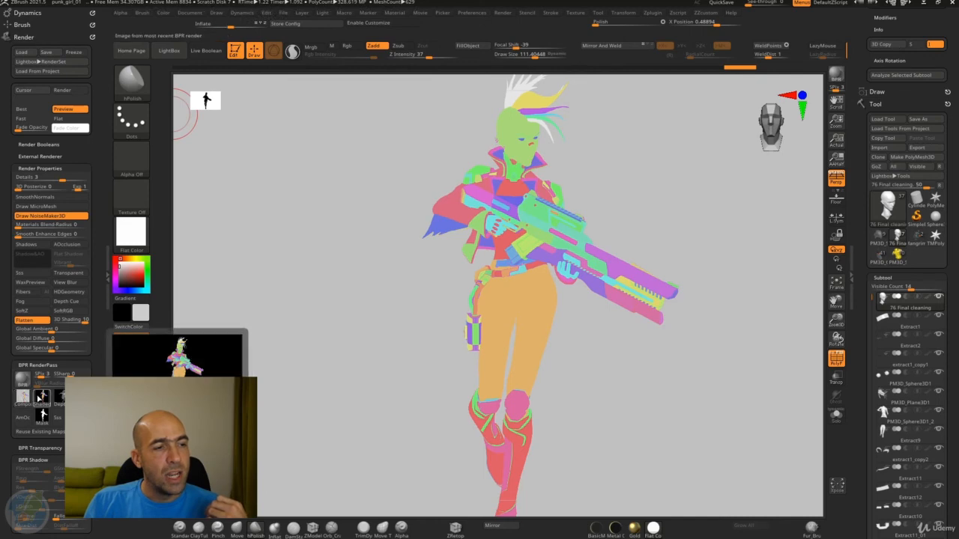
click(23, 396)
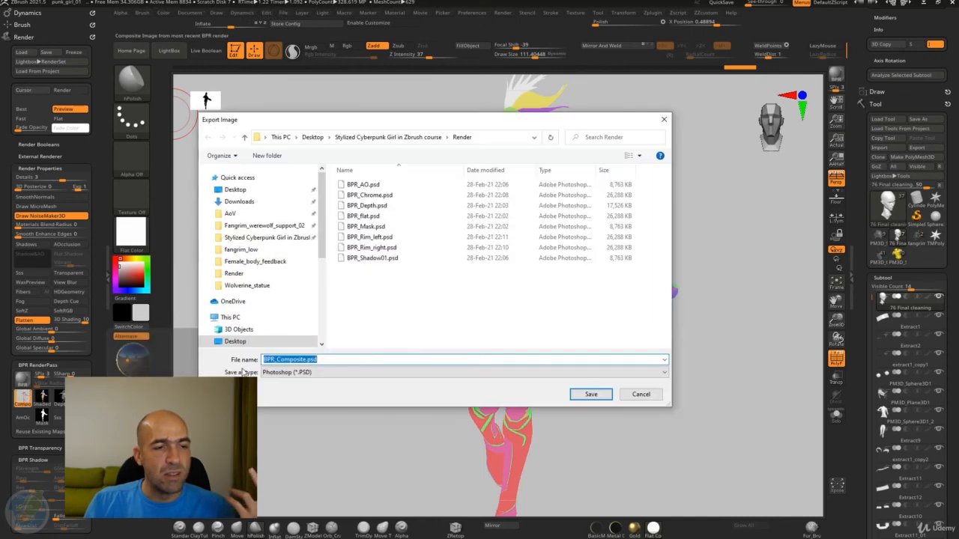
click(308, 360)
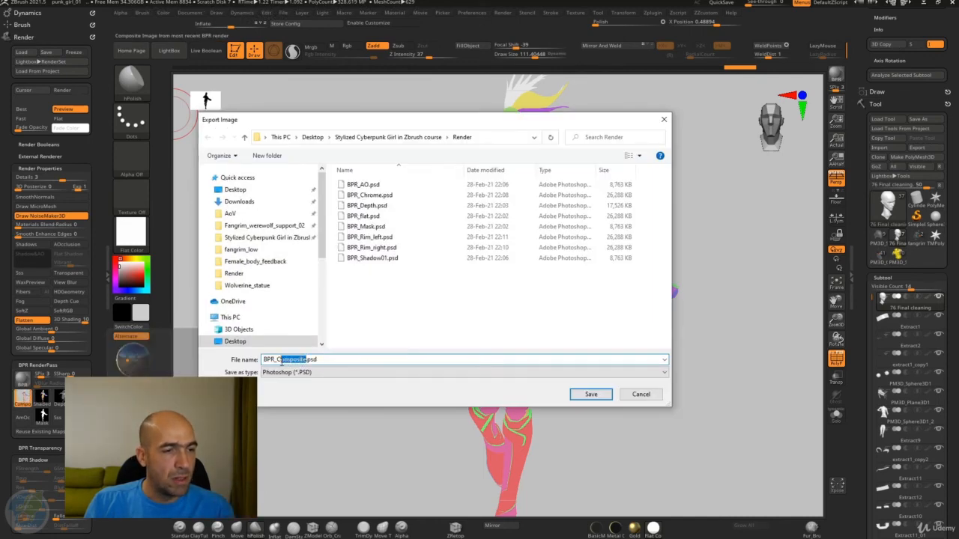
text(lown)
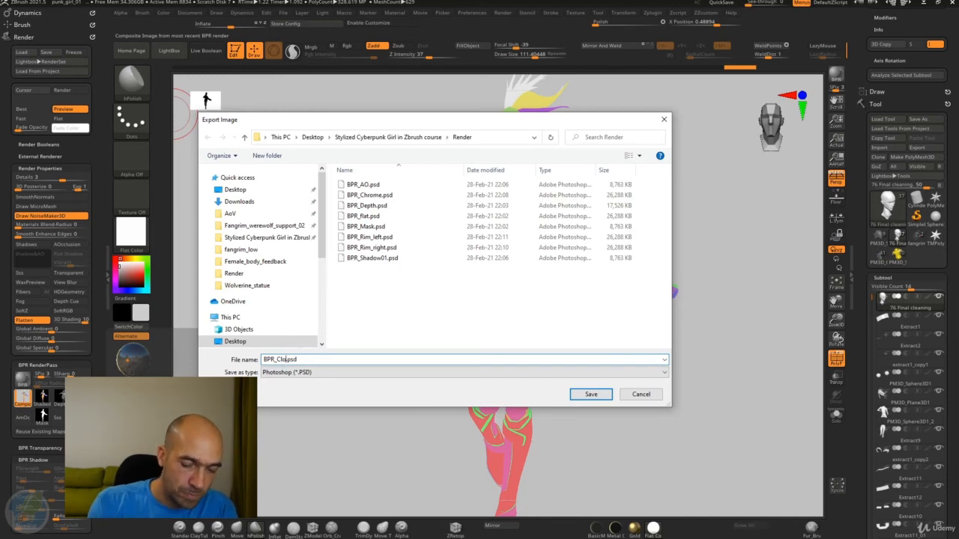
click(579, 393)
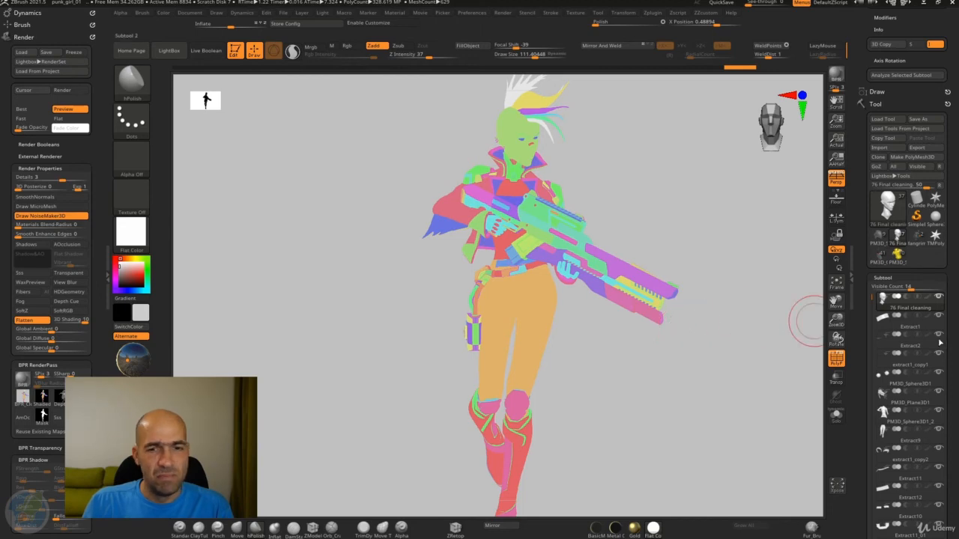
Turn off PolyFrame and switch the character's material to BasicMaterial.
click(836, 361)
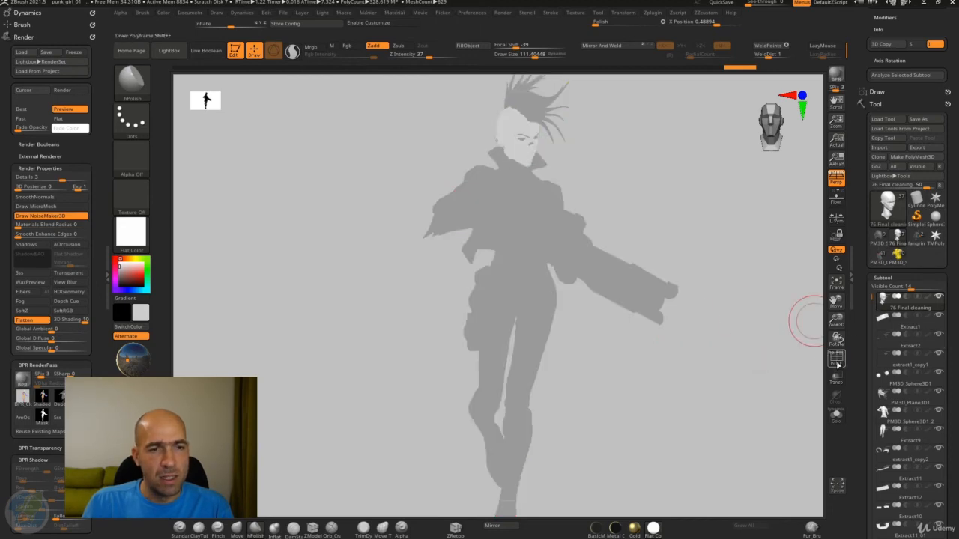
click(597, 527)
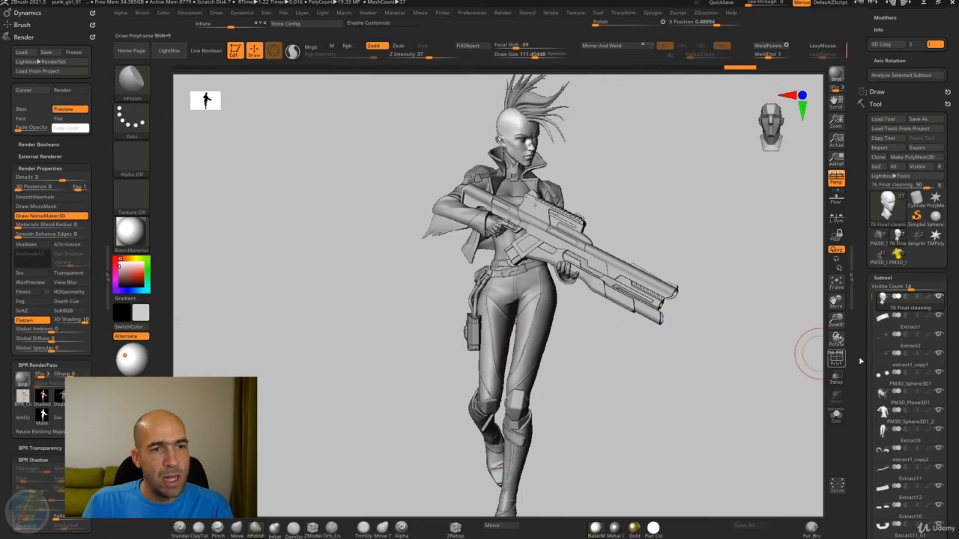
mouse_move(932, 324)
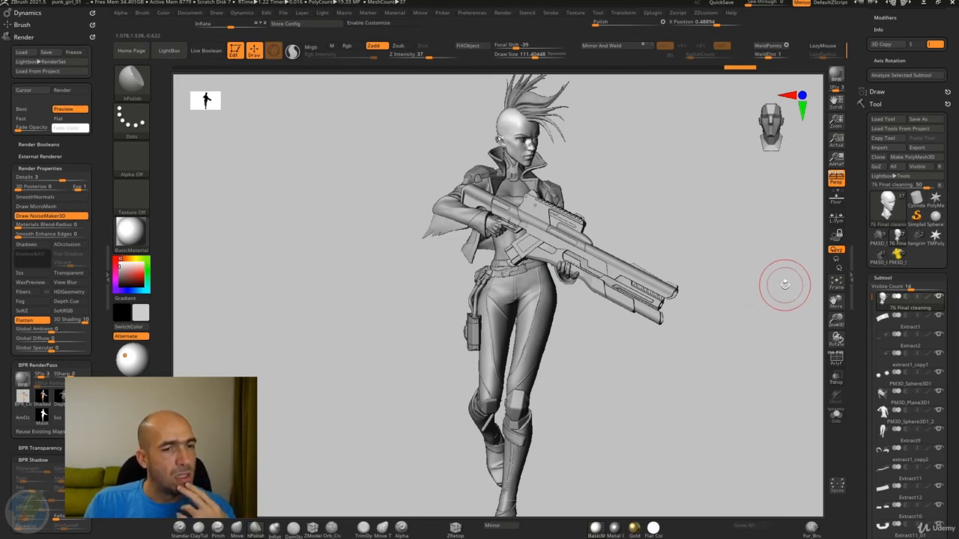
Try the Sketch04 and SketchGummy5 materials on the whole character.
click(607, 527)
click(539, 363)
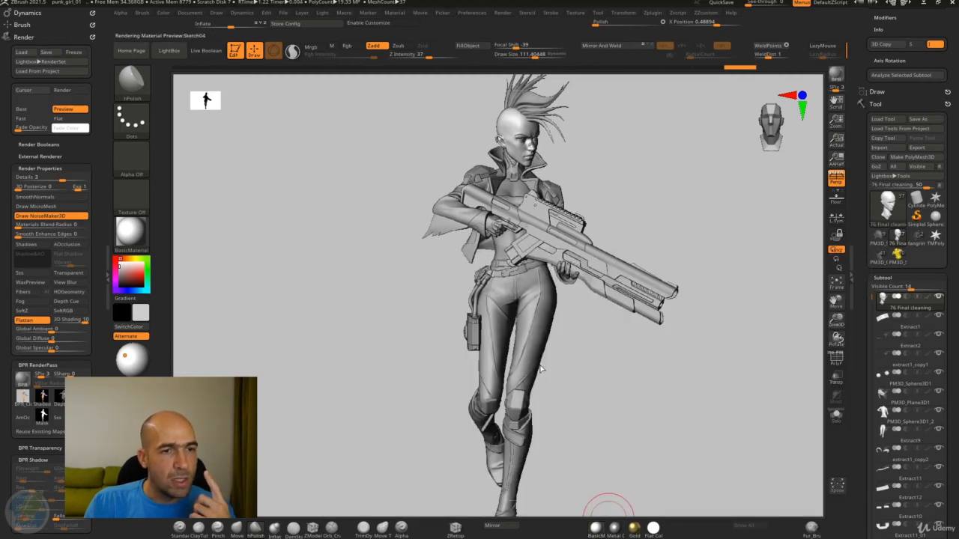
click(595, 527)
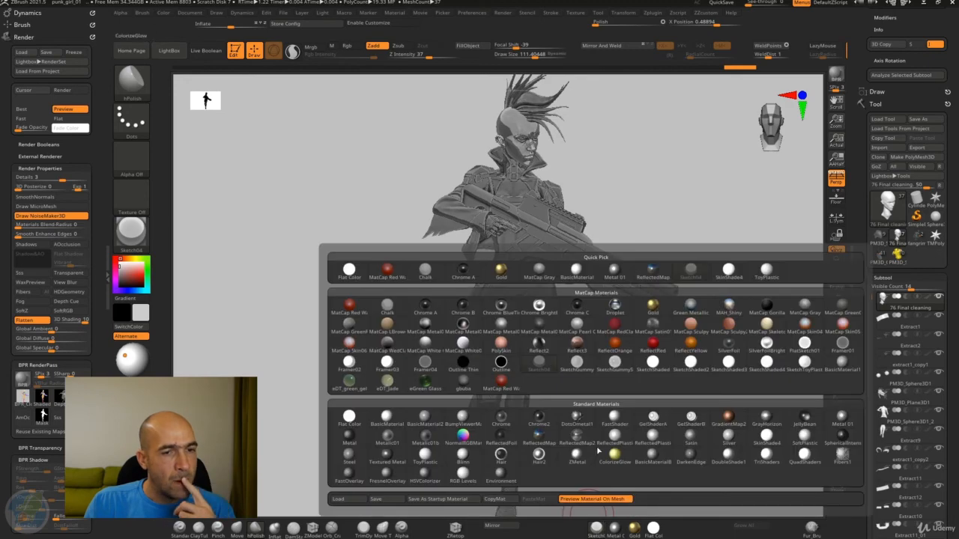
click(614, 365)
Apply the Outline material to the character and run a BPR render.
click(597, 527)
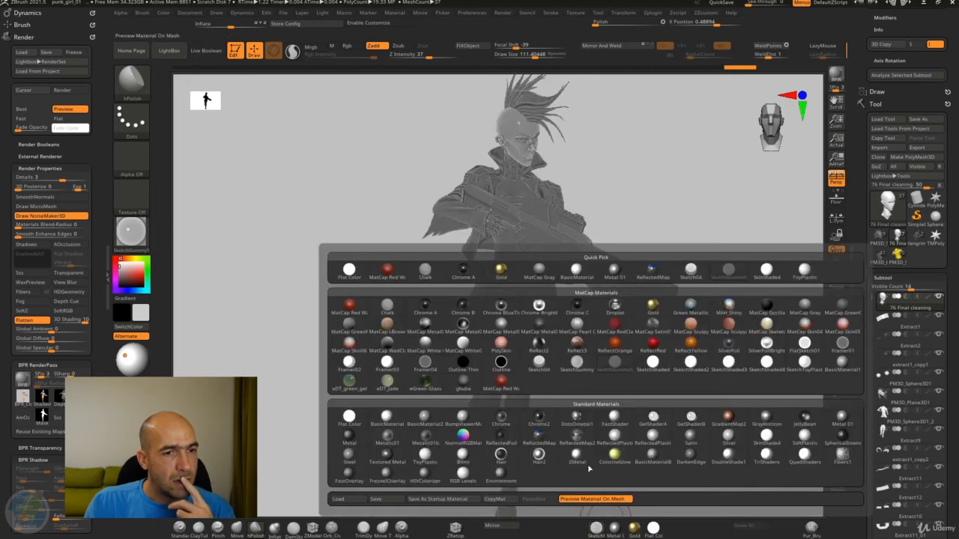
click(504, 363)
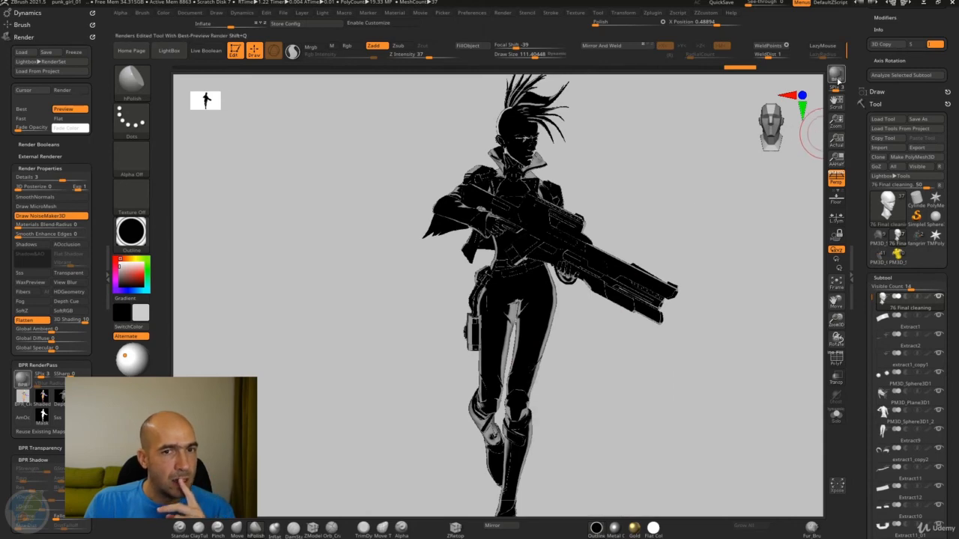
click(837, 78)
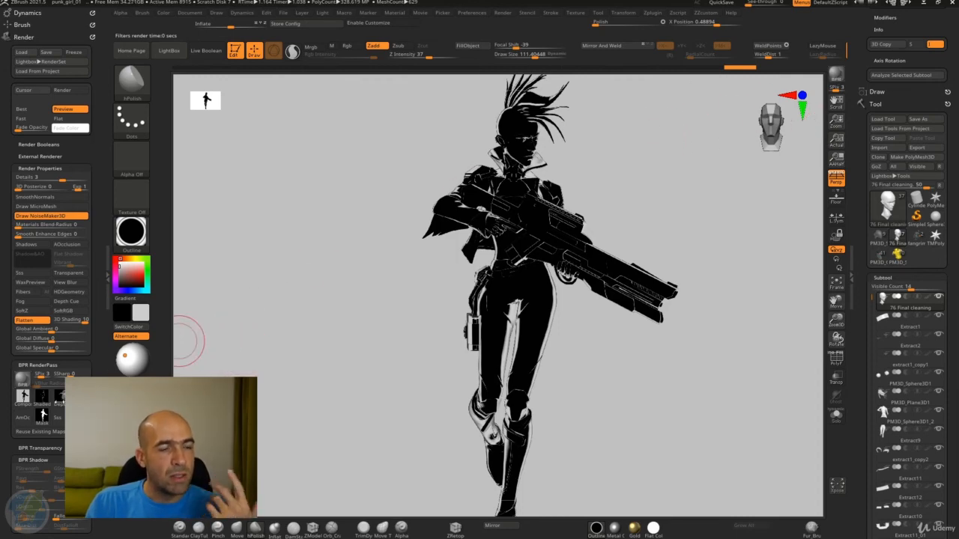
Export the Composite pass of the Outline render to the Render folder as BPR_Sketch01.psd.
click(23, 400)
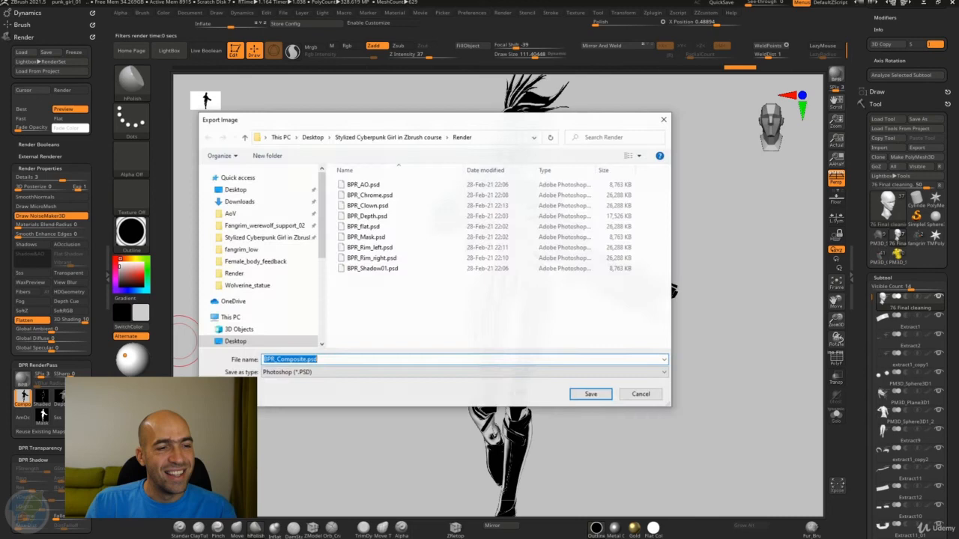
click(277, 360)
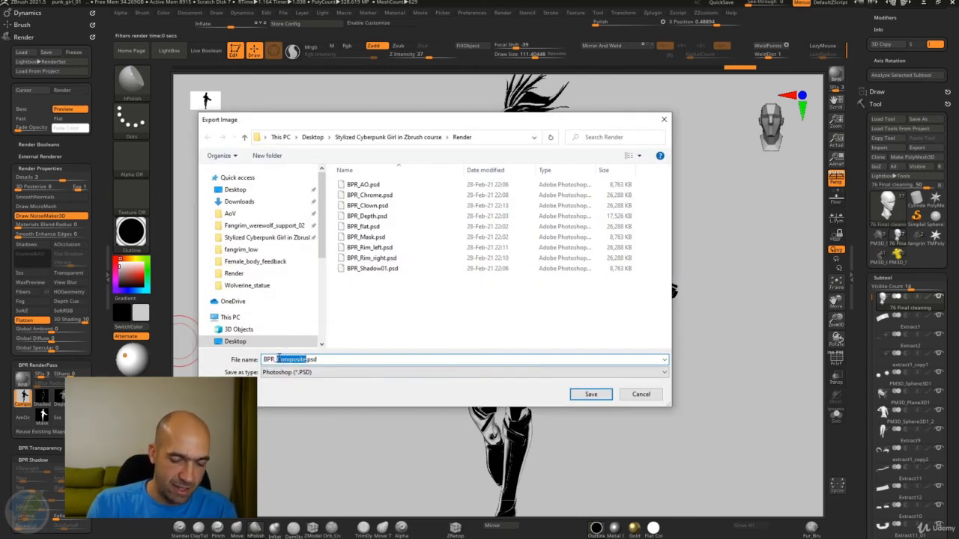
text(Sketch01)
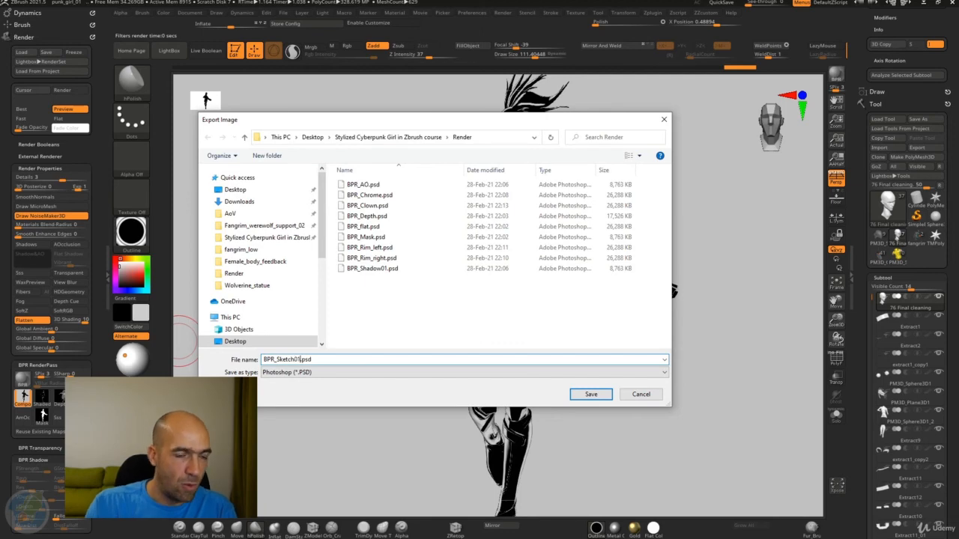
click(592, 395)
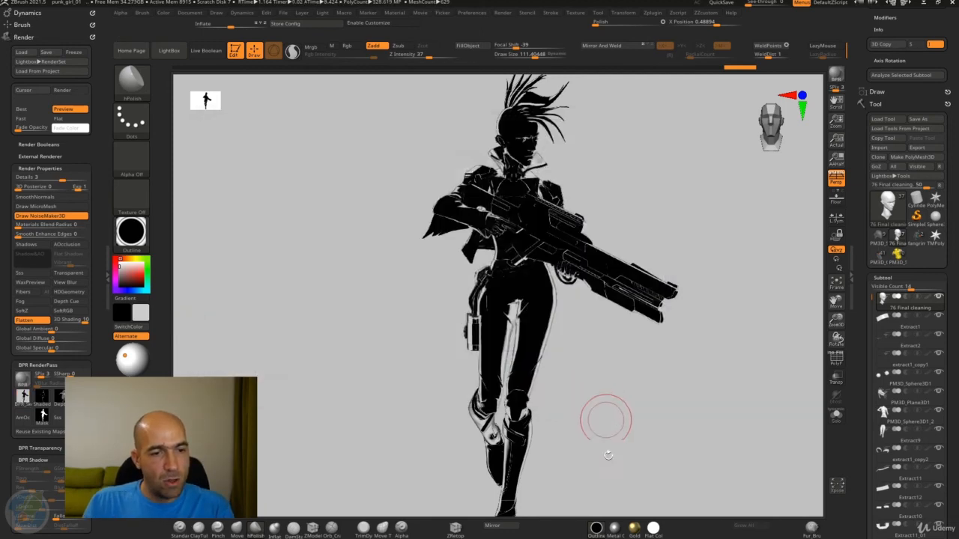
Switch the character's material to Reflect2 and run a BPR render.
click(596, 527)
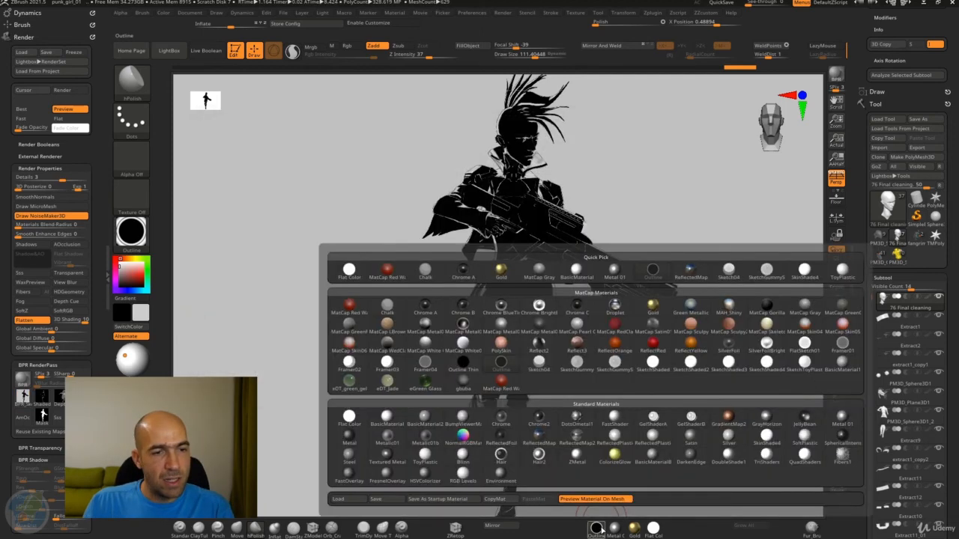
click(539, 344)
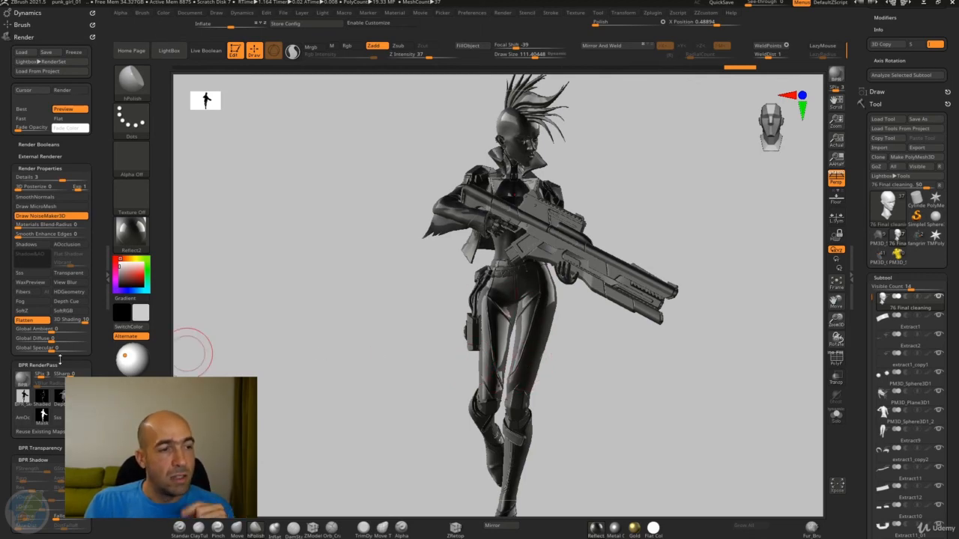
click(835, 77)
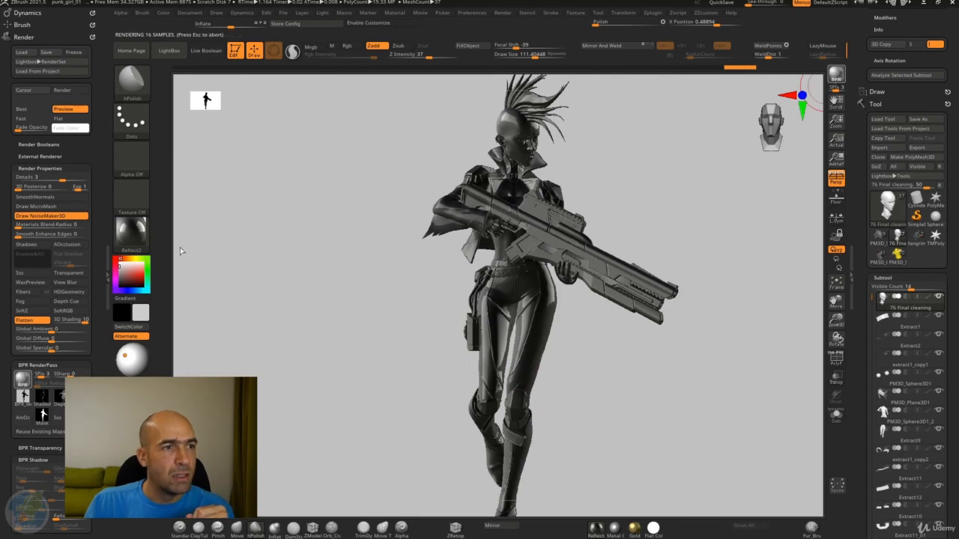
Export the Composite pass of the Reflect2 render to the Render folder as BPR_Gloss.psd.
click(24, 396)
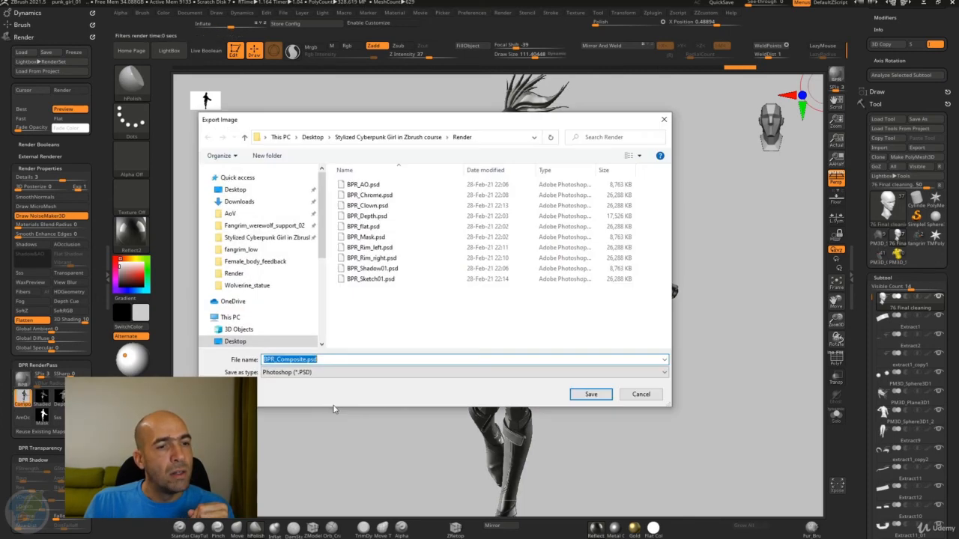
click(309, 359)
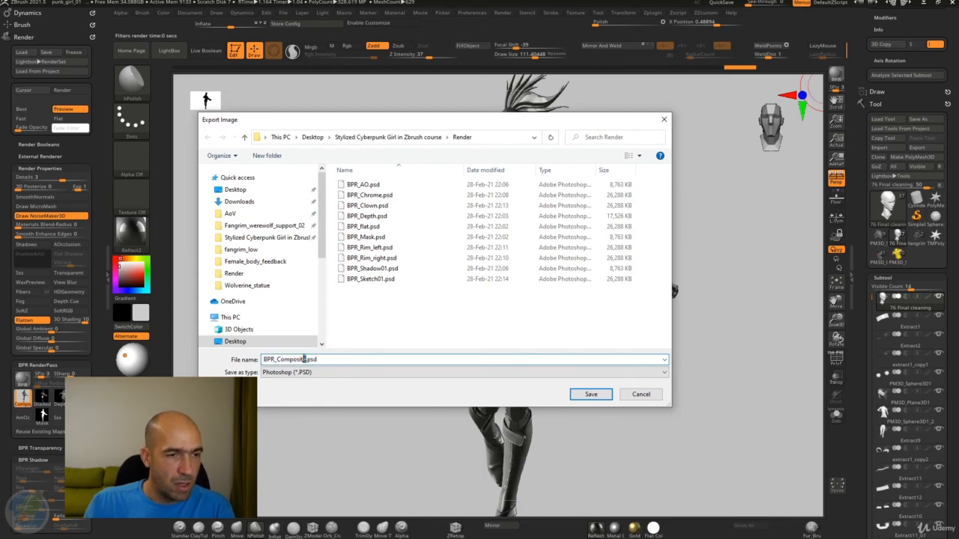
text(Gloss)
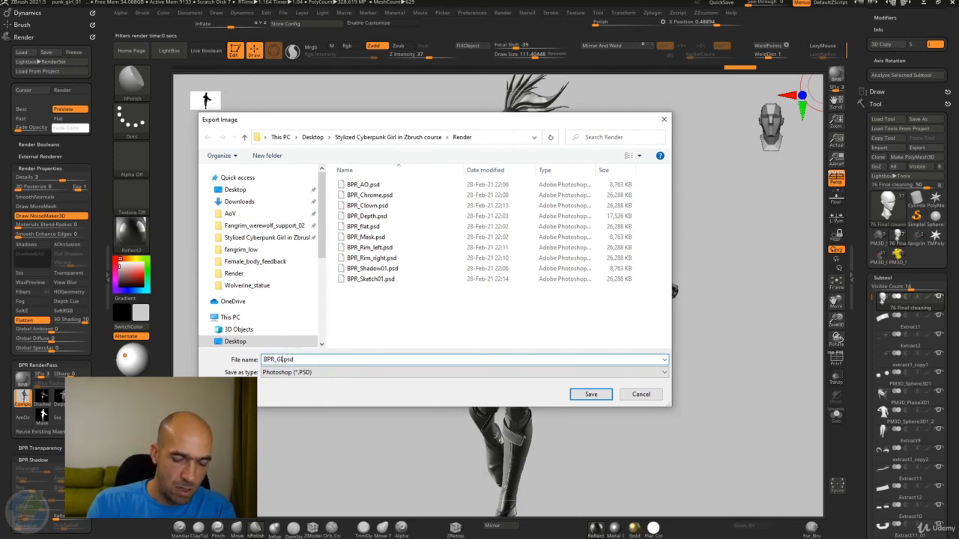
click(589, 394)
Try the MatCap White01 material on the character, replace it with Framer04 and run a BPR render.
click(597, 531)
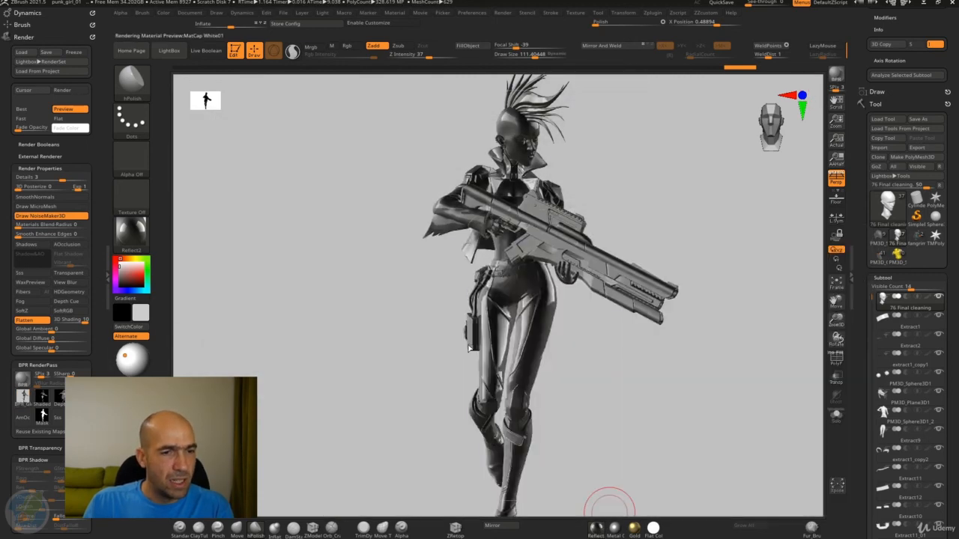
click(463, 342)
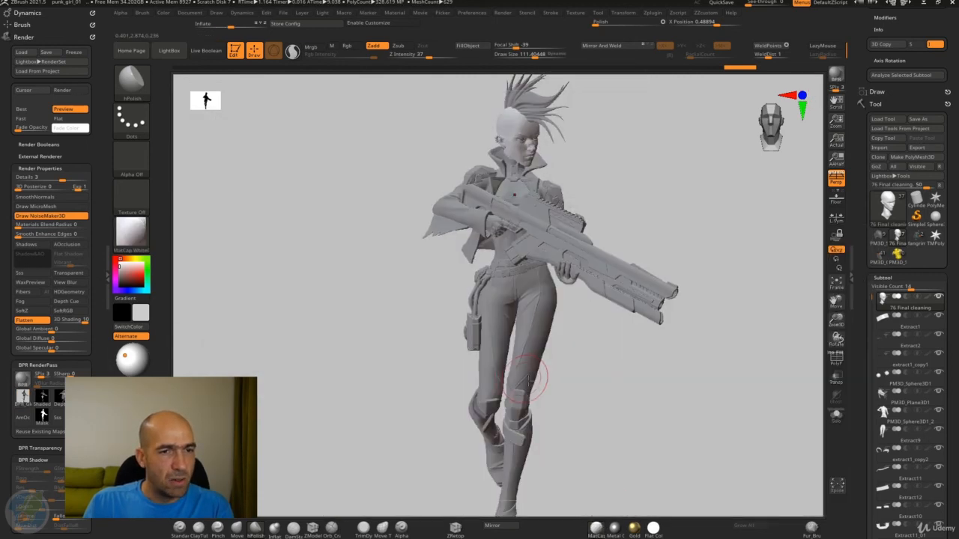
click(595, 528)
click(425, 364)
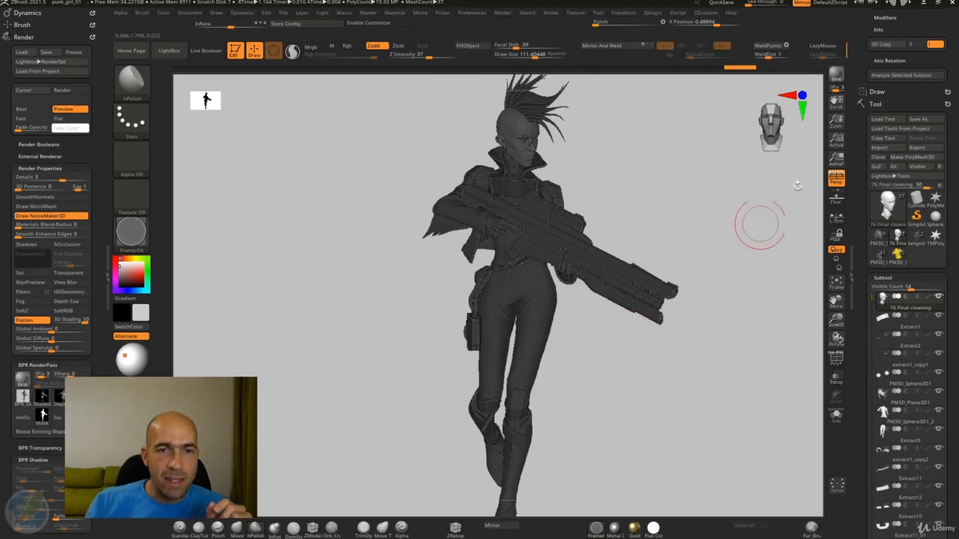
click(837, 141)
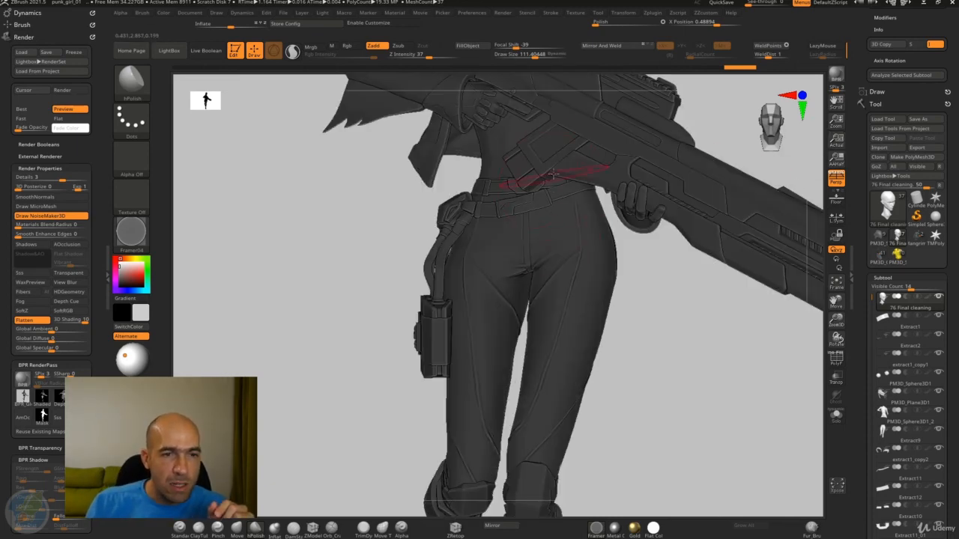
click(835, 75)
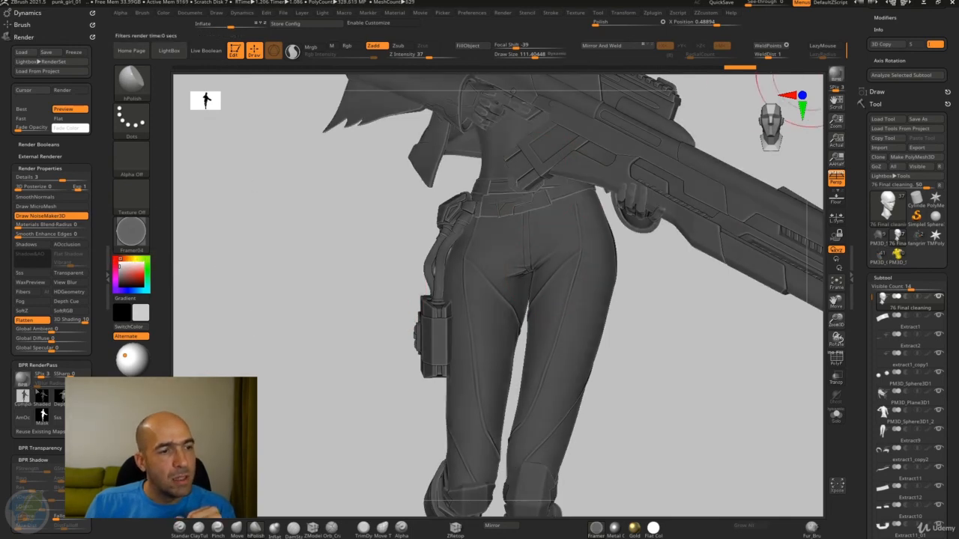
Export the Composite pass of the Framer04 render to the Render folder as BPR_Levels.psd.
click(23, 399)
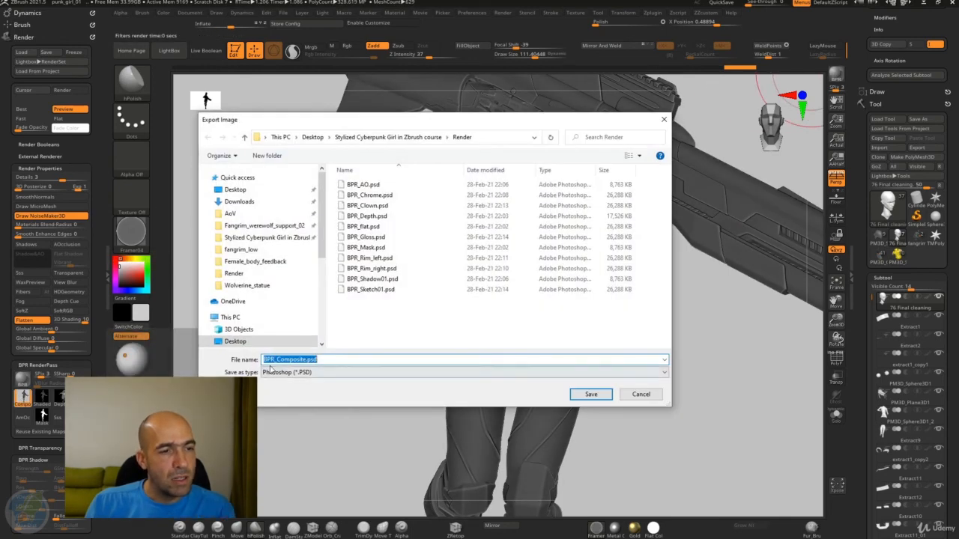
drag(307, 359, 285, 361)
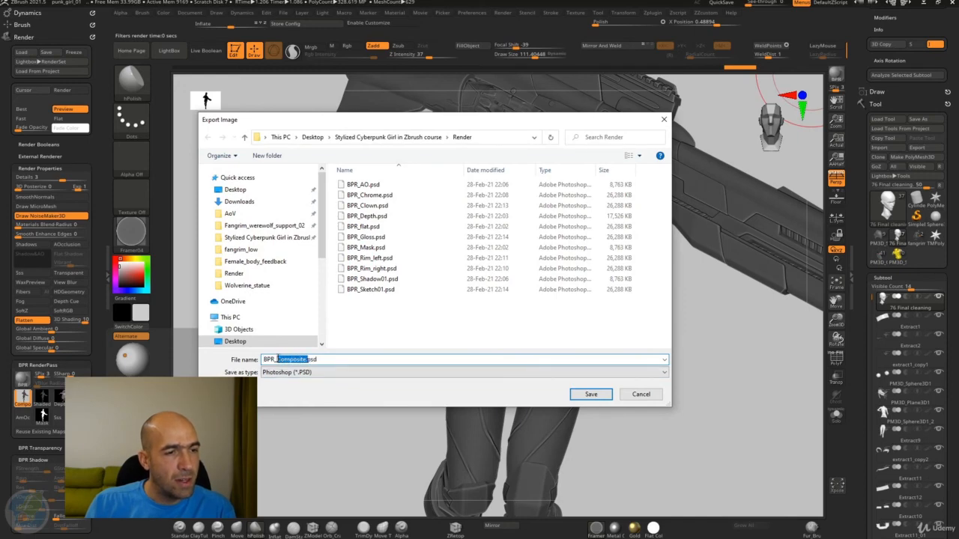
key(BackSpace)
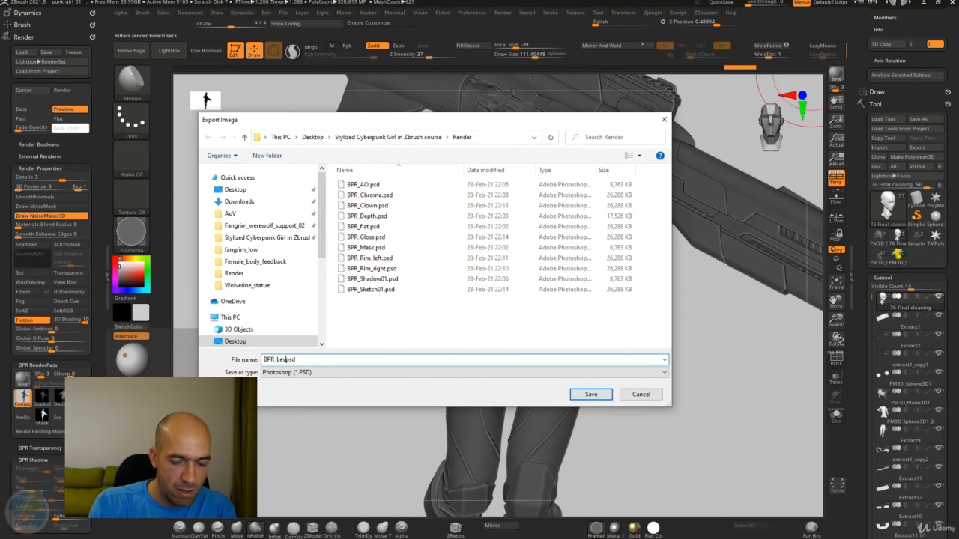
click(600, 396)
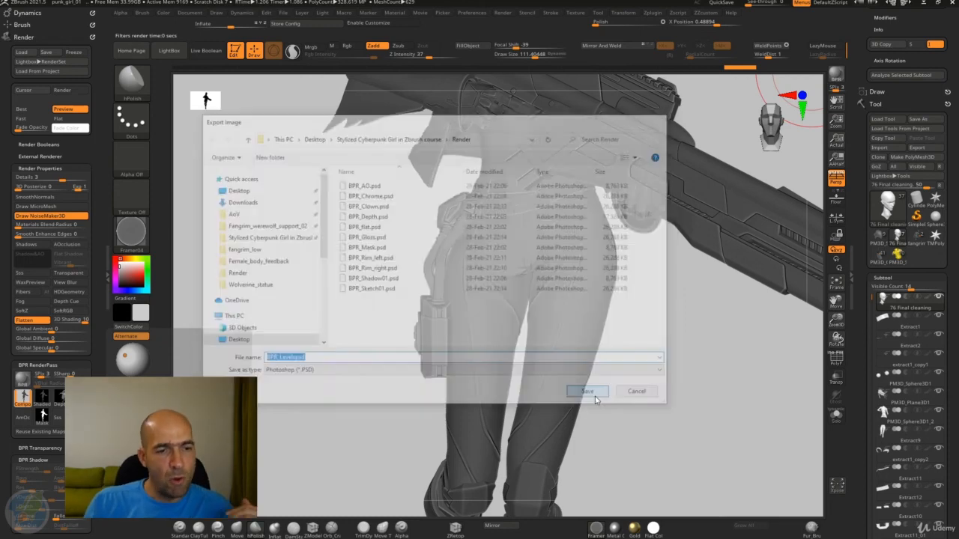
Try the Framer03 material on the character and check its shading across the full figure.
click(596, 528)
click(386, 362)
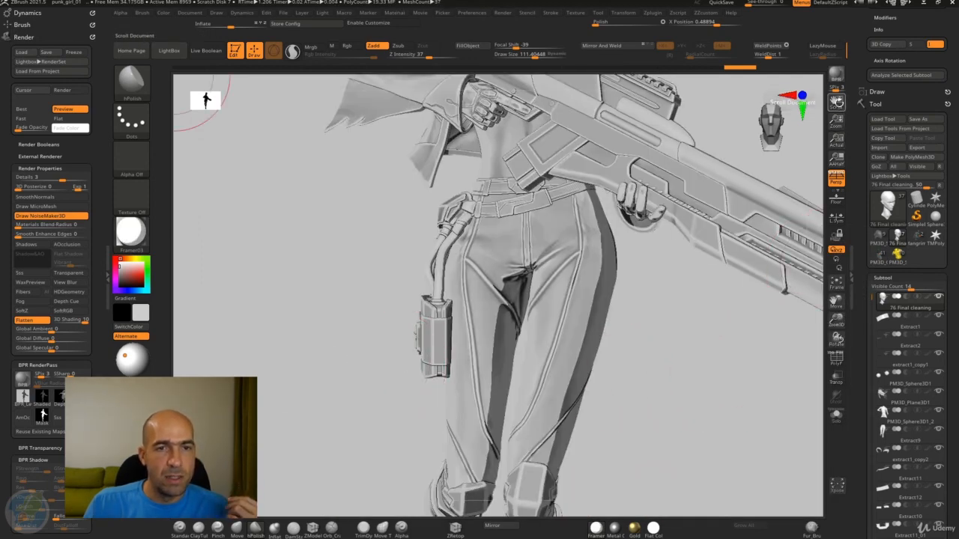
key(f)
drag(810, 55, 811, 84)
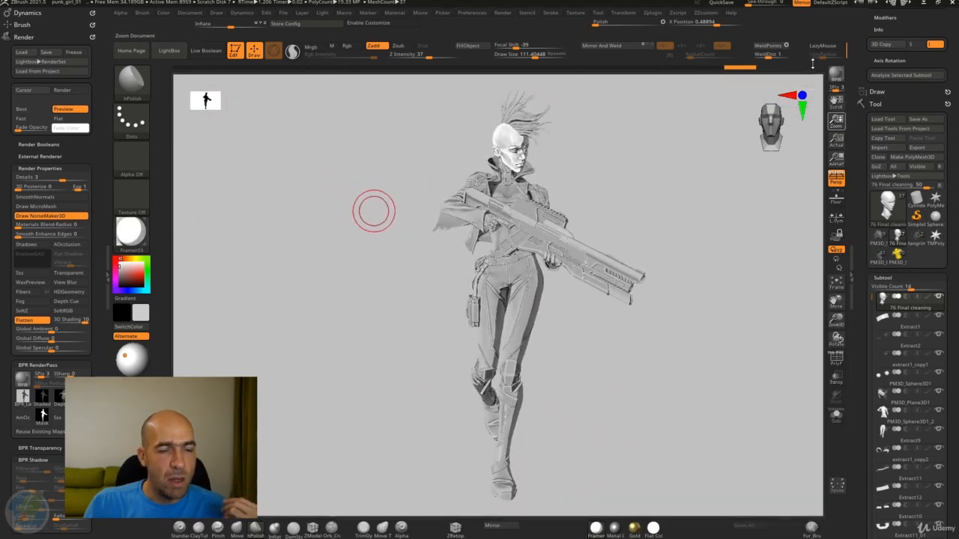
Try the Outline Thin material on the character and check its lines at full-figure scale and at actual size.
click(596, 527)
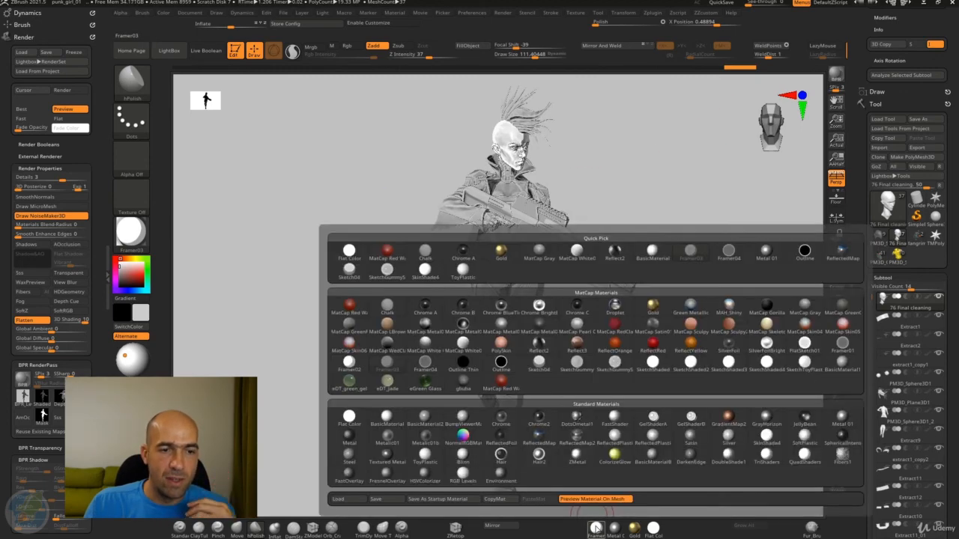
mouse_move(463, 365)
click(463, 364)
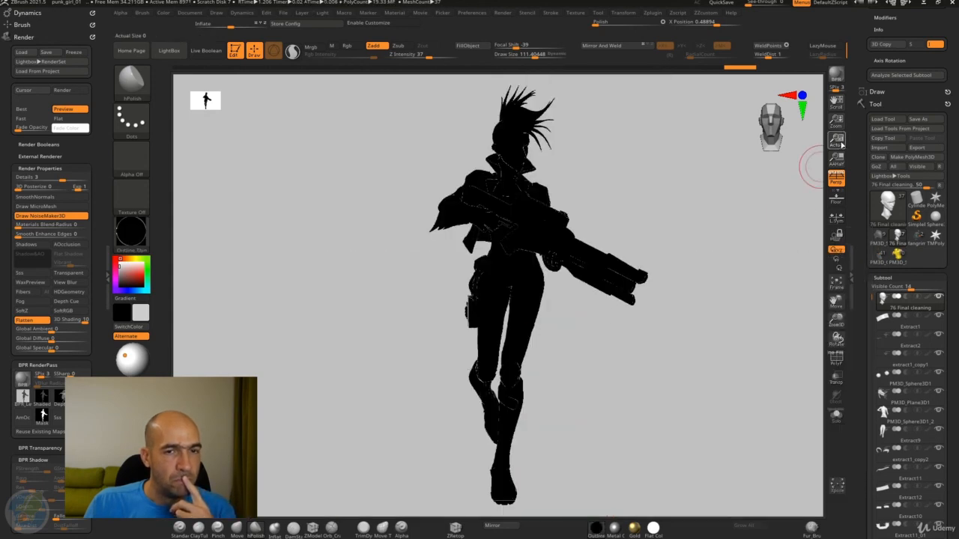
click(837, 142)
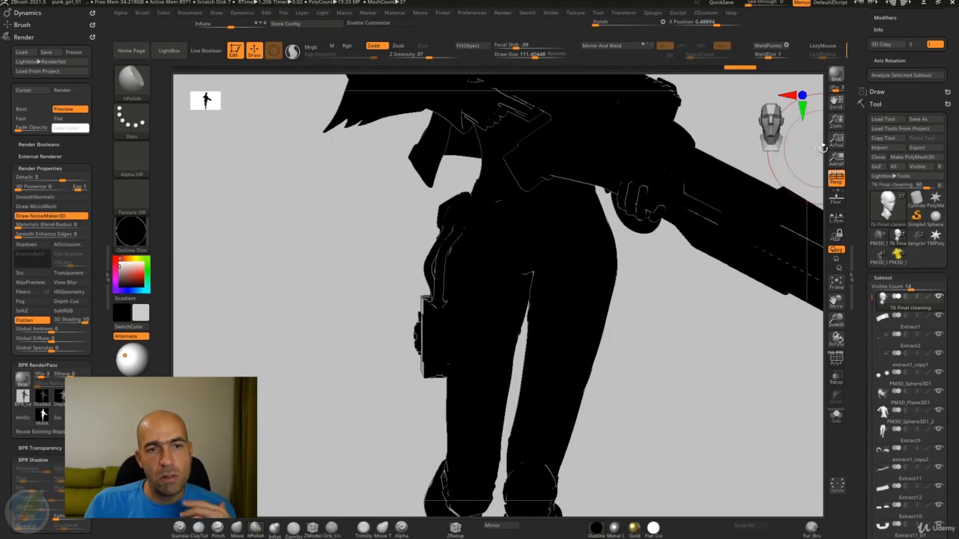
drag(837, 102, 827, 75)
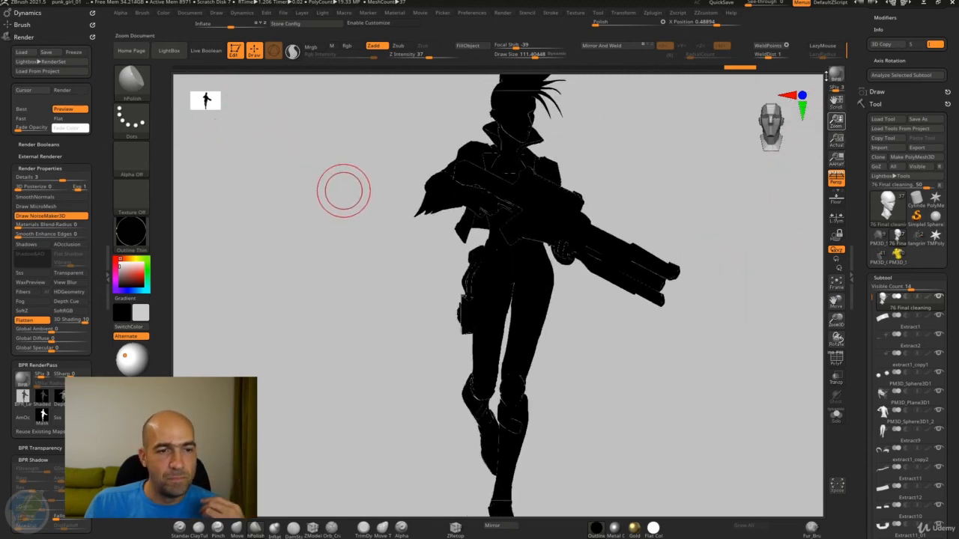
Try the SketchShaded4, SketchShaded2 and SketchShaded materials on the character in turn and compare their shading.
click(598, 531)
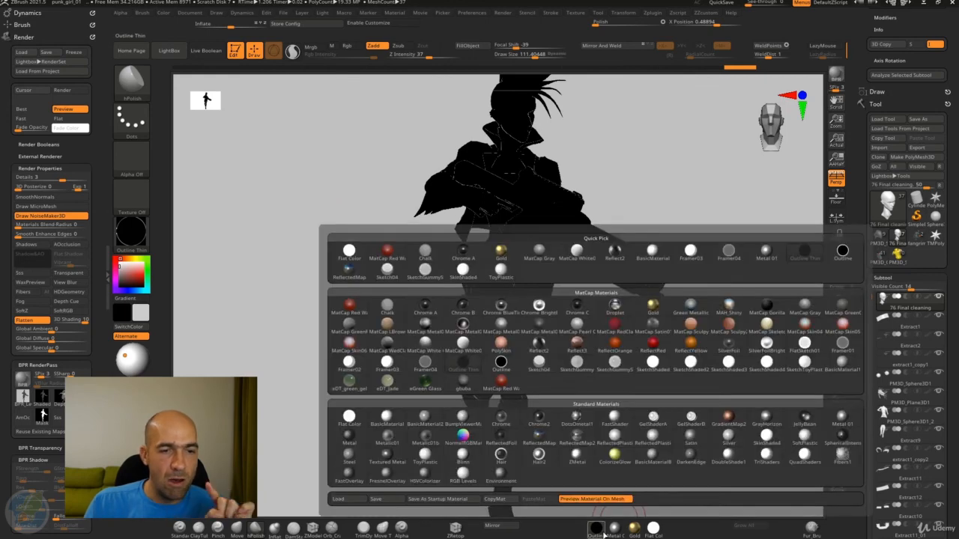
click(766, 364)
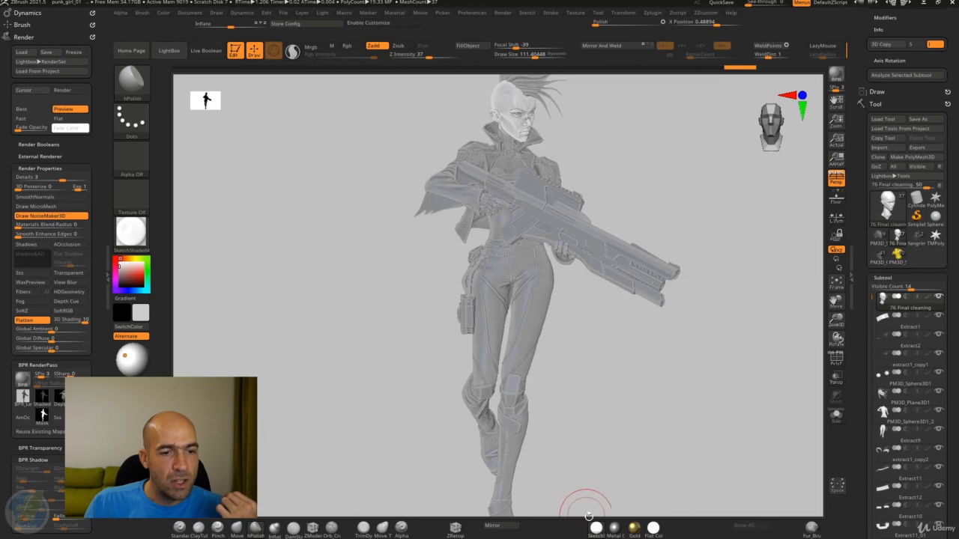
click(597, 528)
click(702, 373)
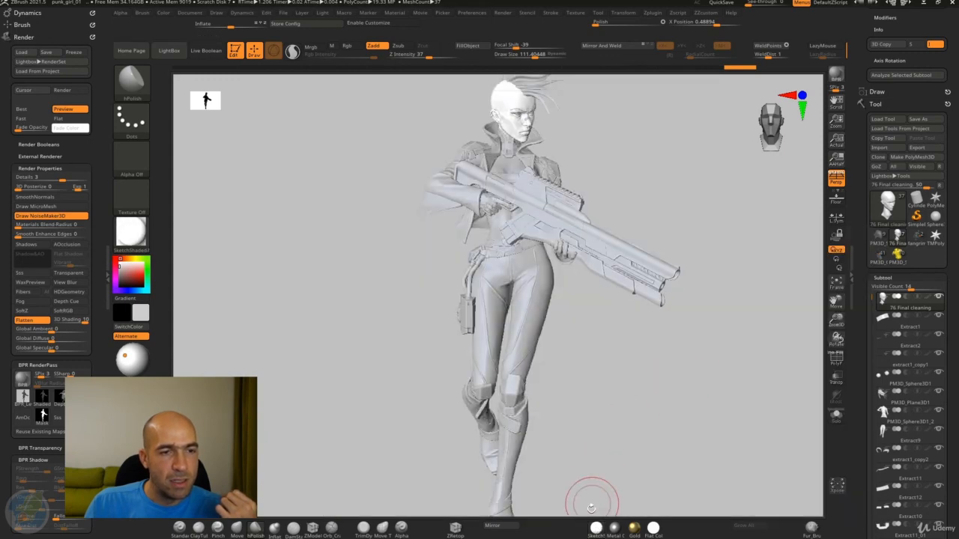
click(596, 528)
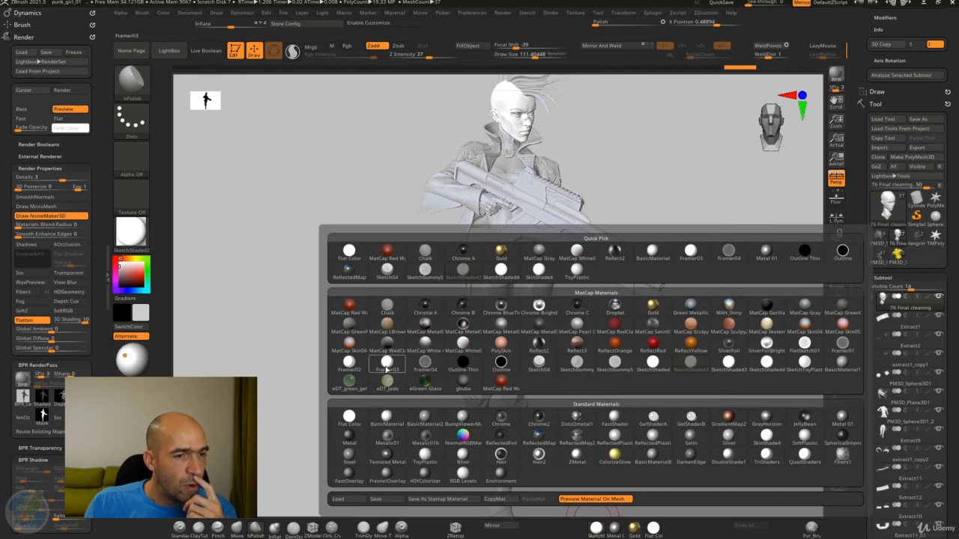
mouse_move(357, 370)
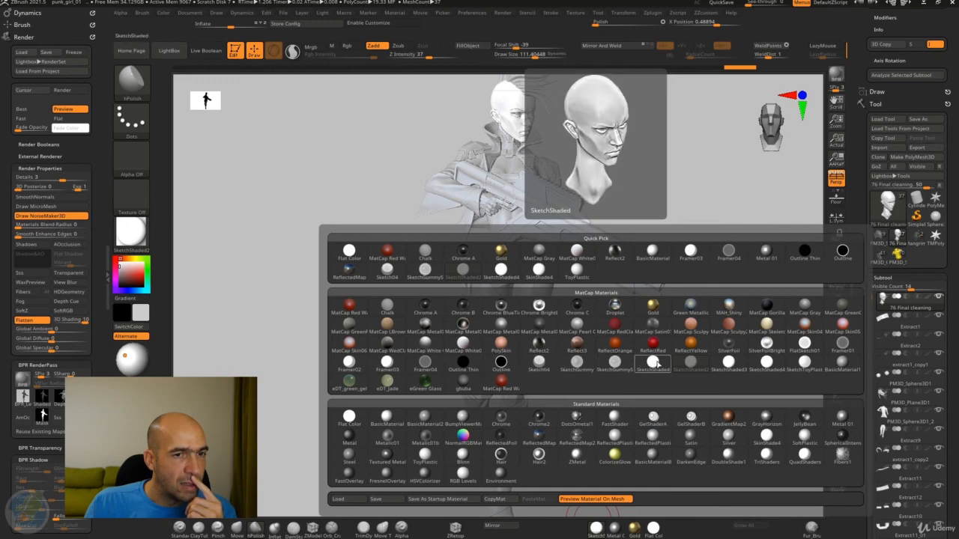
click(660, 362)
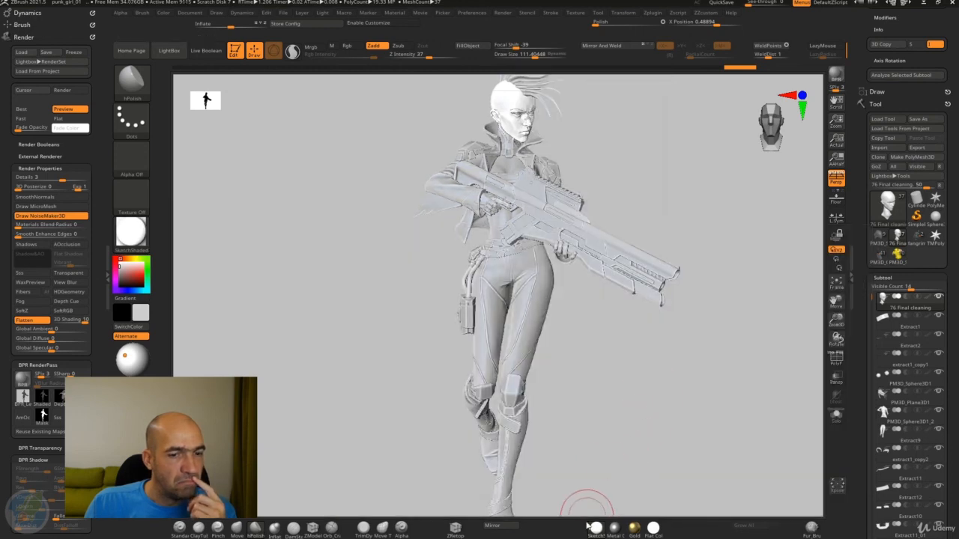
click(596, 528)
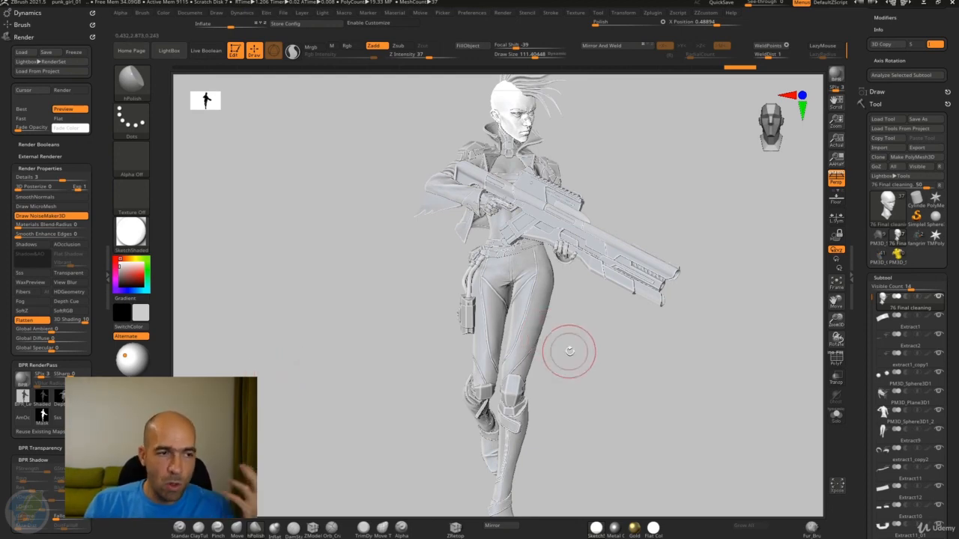
Apply BasicMaterial to the character and turn on polypaint colour display for all subtools at once.
click(596, 528)
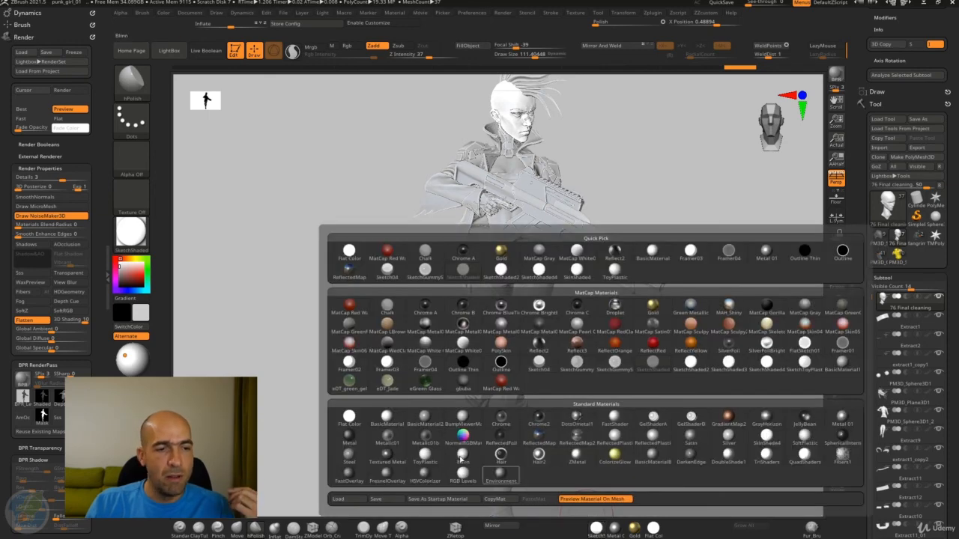
click(388, 420)
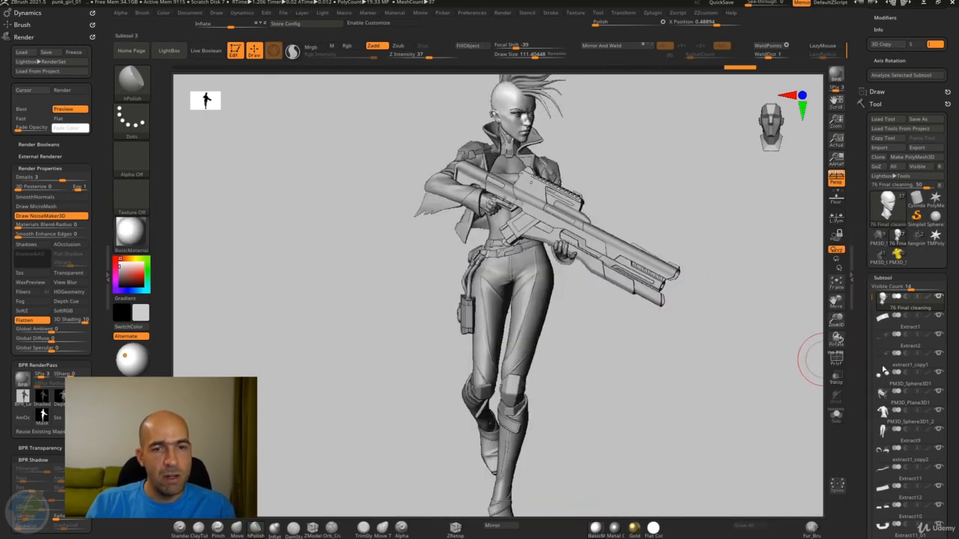
key(shift)
mouse_move(929, 301)
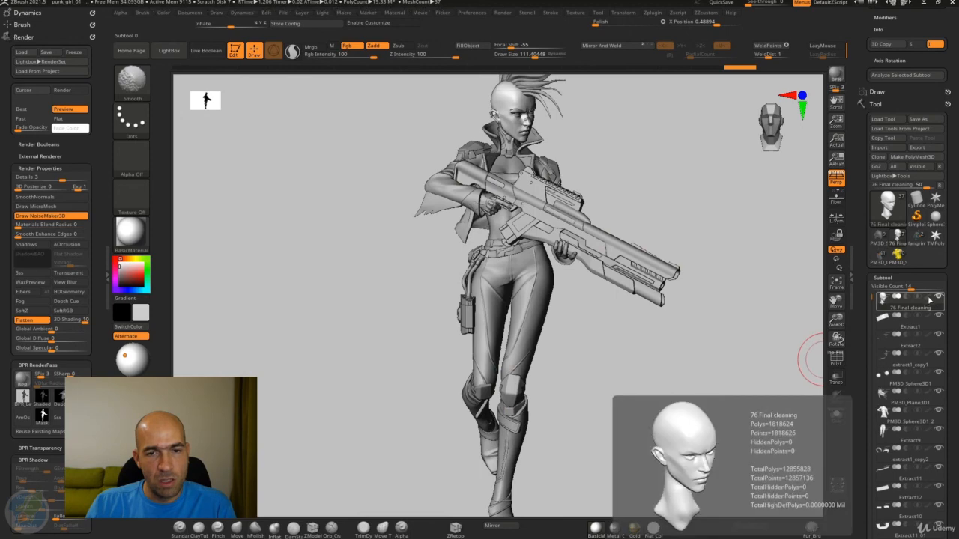
shift+click(928, 299)
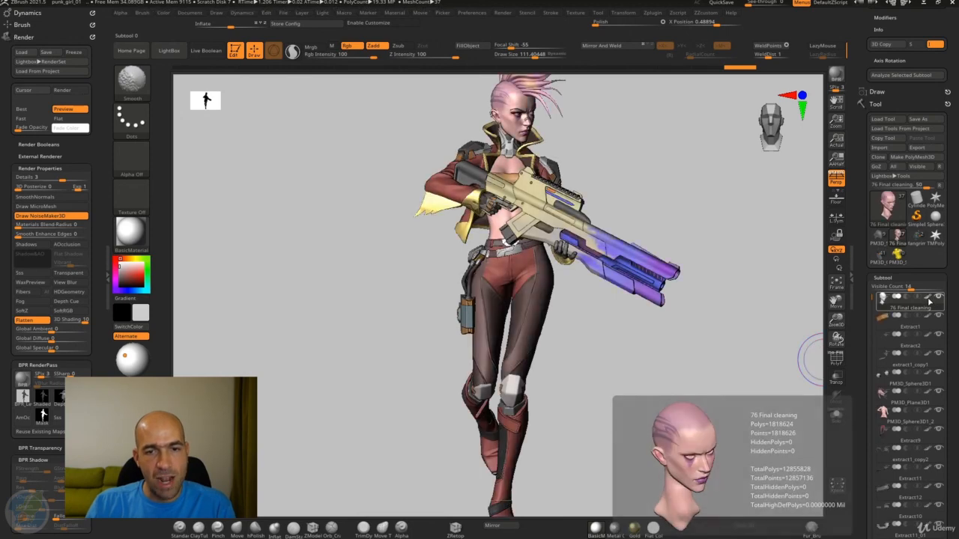